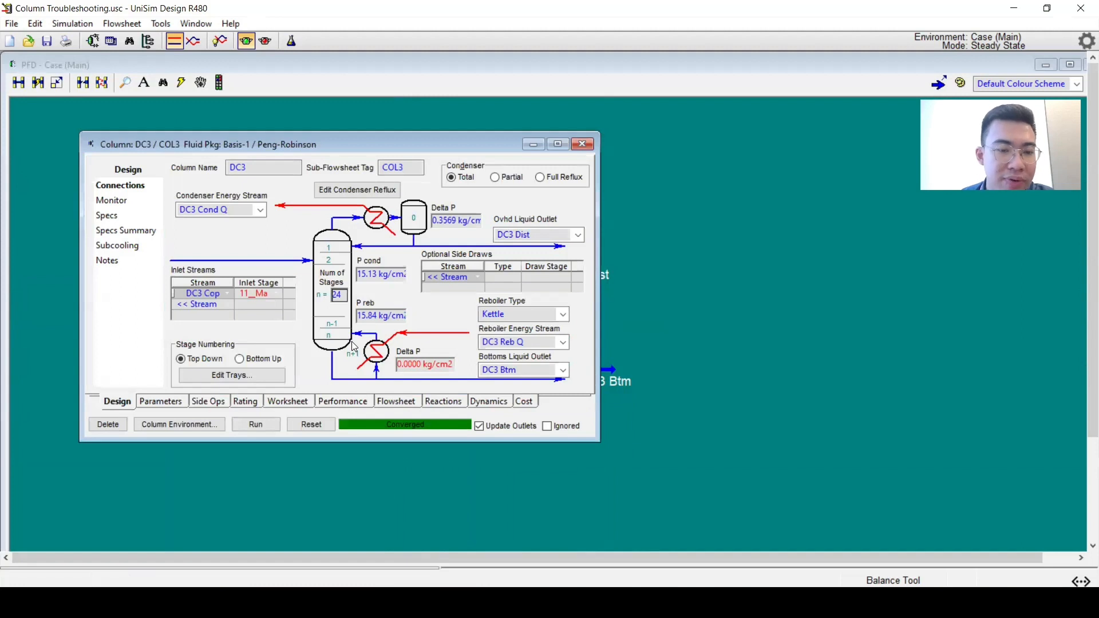
Compare column DC3's connections with its monitored specifications and degrees of freedom
left_click(112, 201)
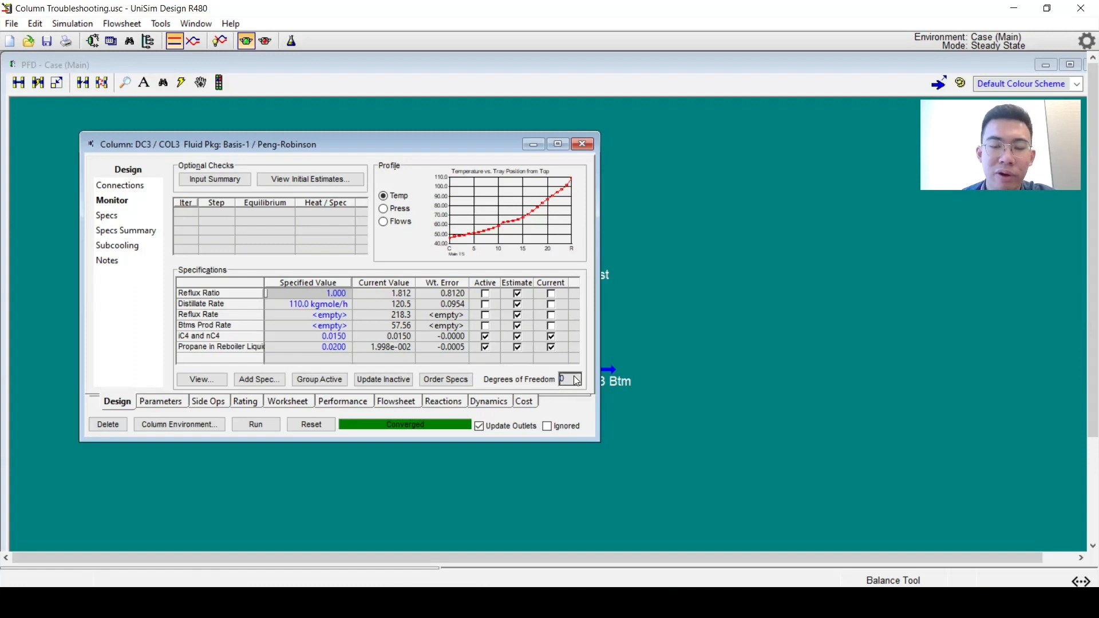
left_click(136, 185)
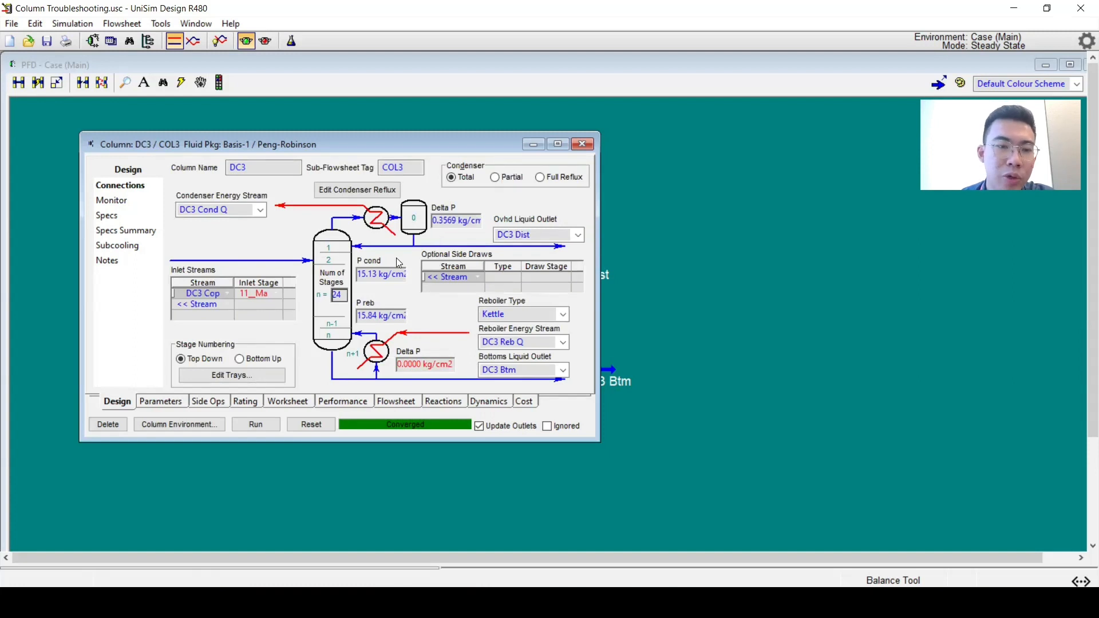
left_click(118, 202)
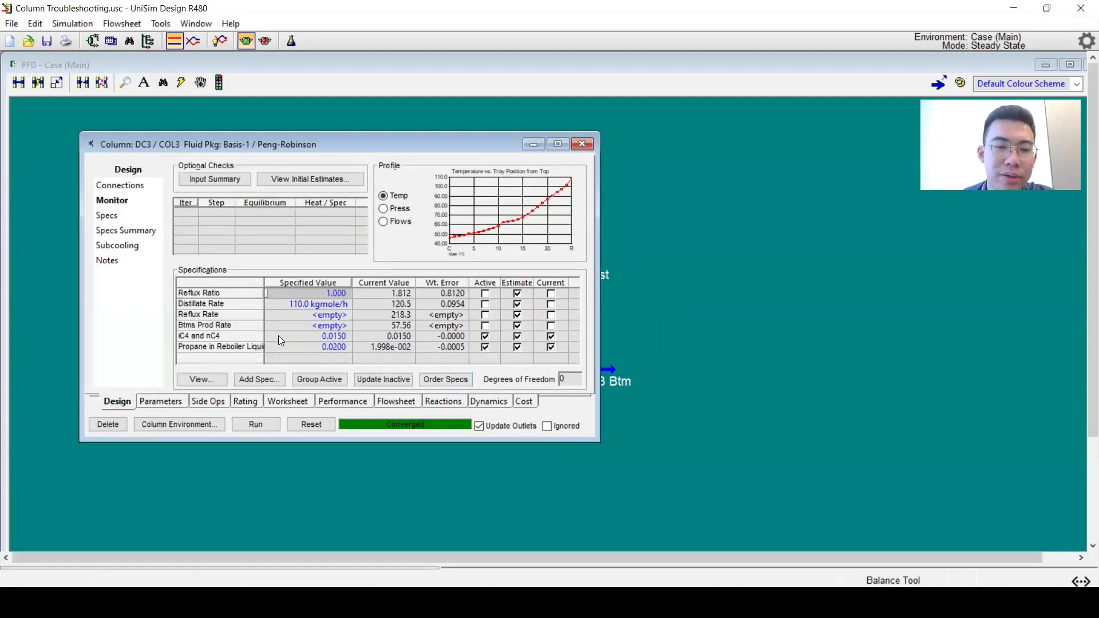
Change the DC3 condenser type to Partial and check the effect on the column's monitored specifications
left_click(121, 186)
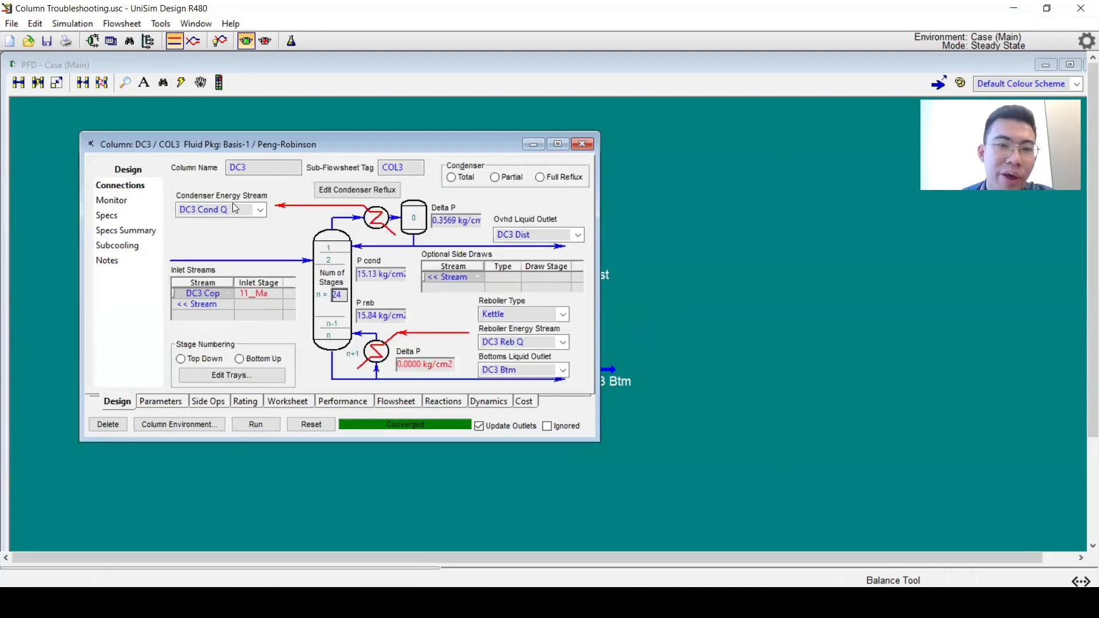
left_click(516, 177)
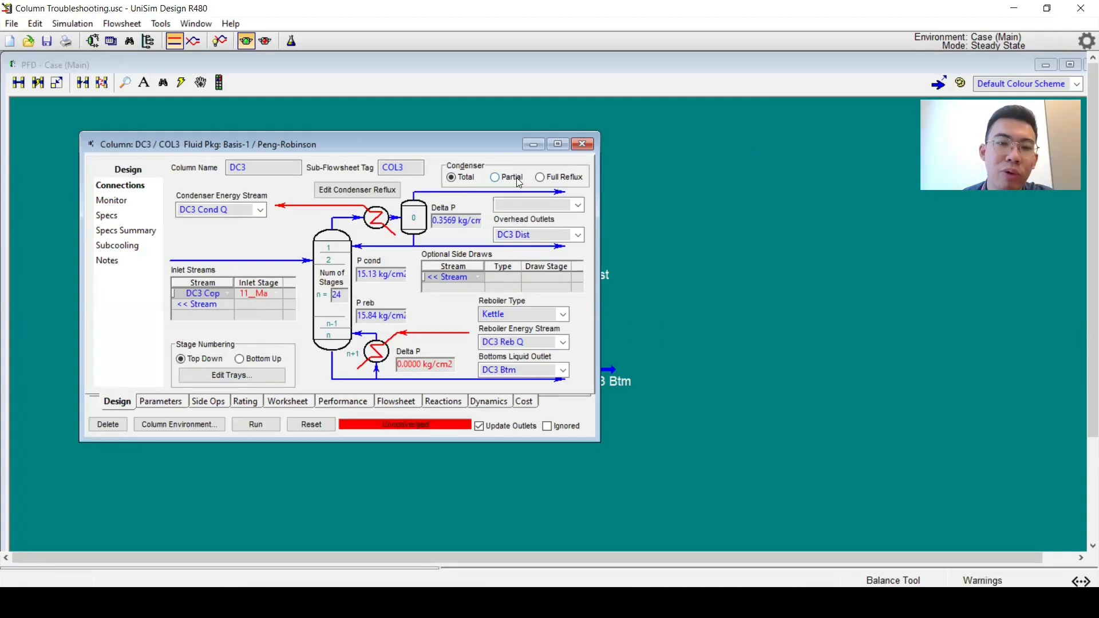
left_click(122, 201)
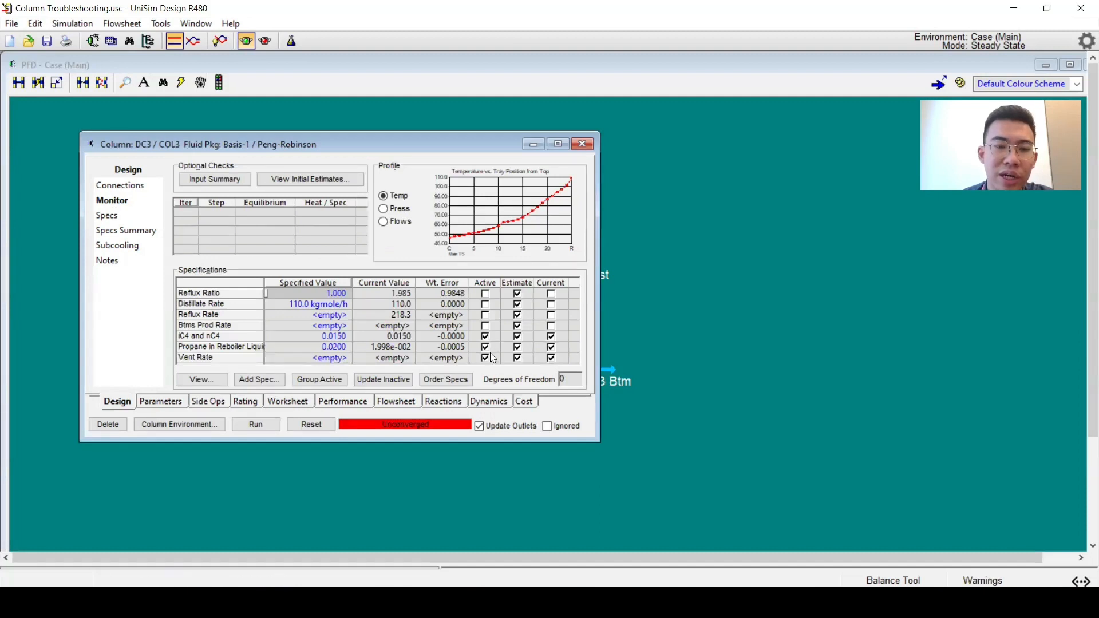
Set the DC3 condenser back to Total and then to Full Reflux, checking the monitored specifications for each type
left_click(120, 186)
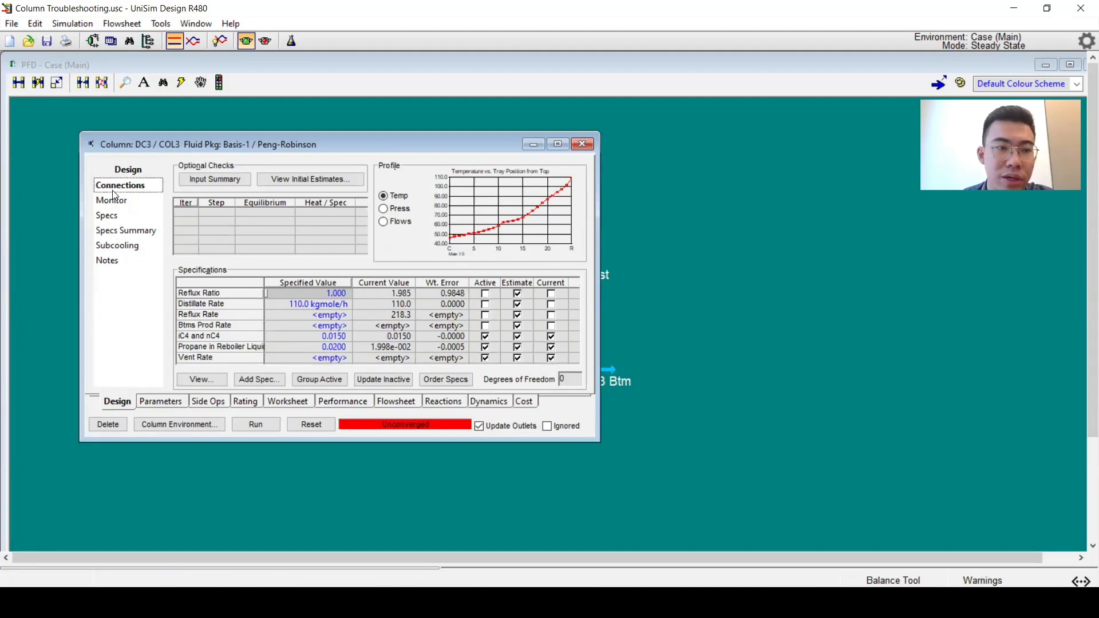
left_click(458, 178)
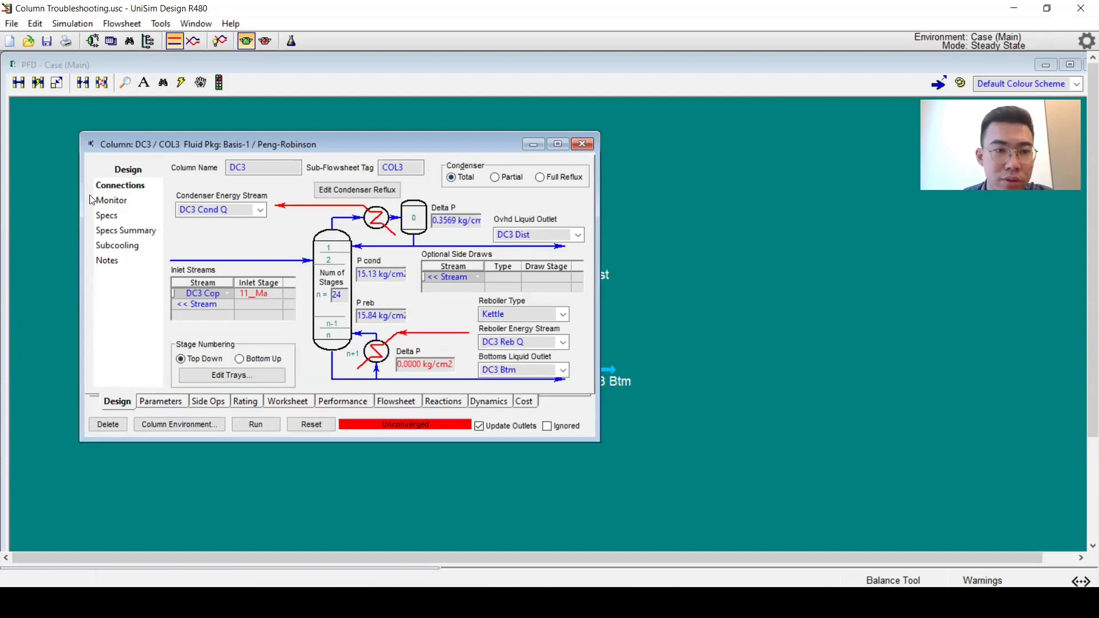
left_click(110, 202)
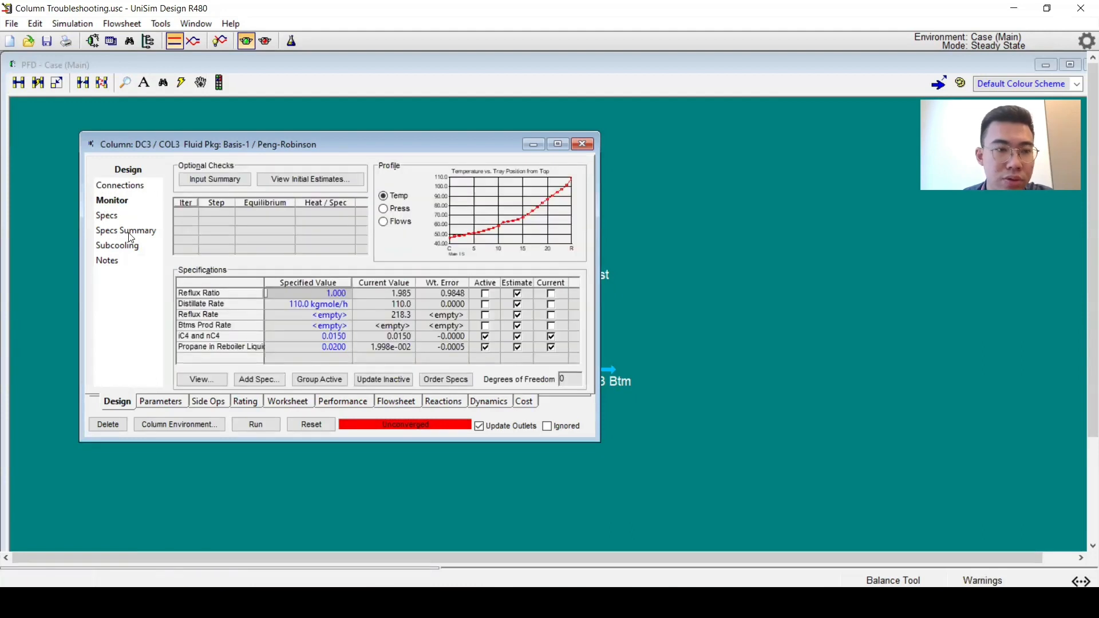
left_click(117, 186)
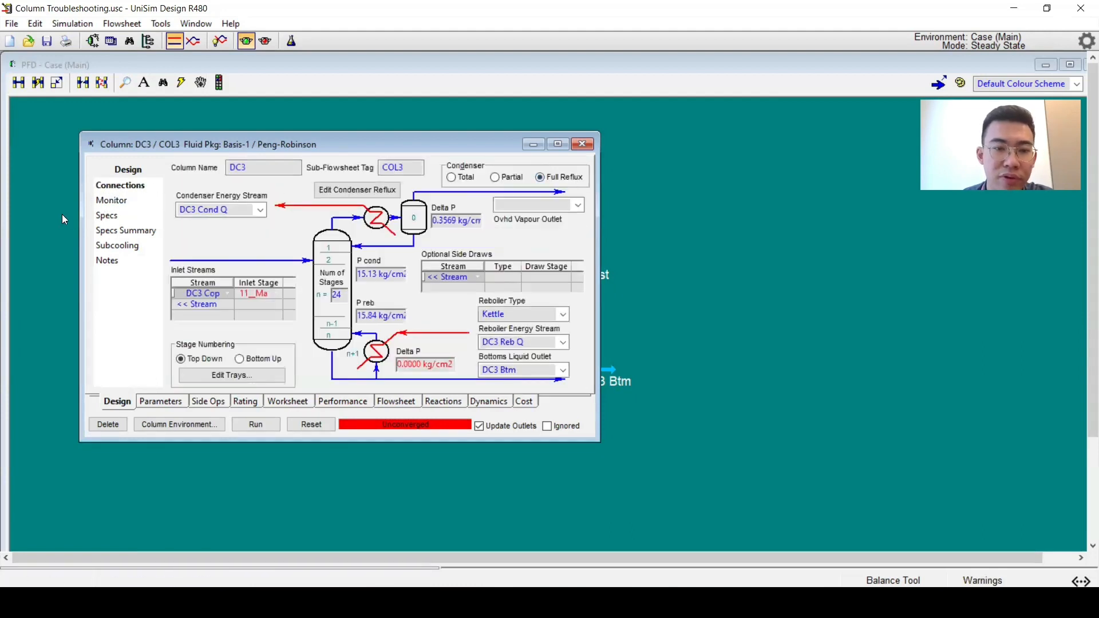
left_click(118, 201)
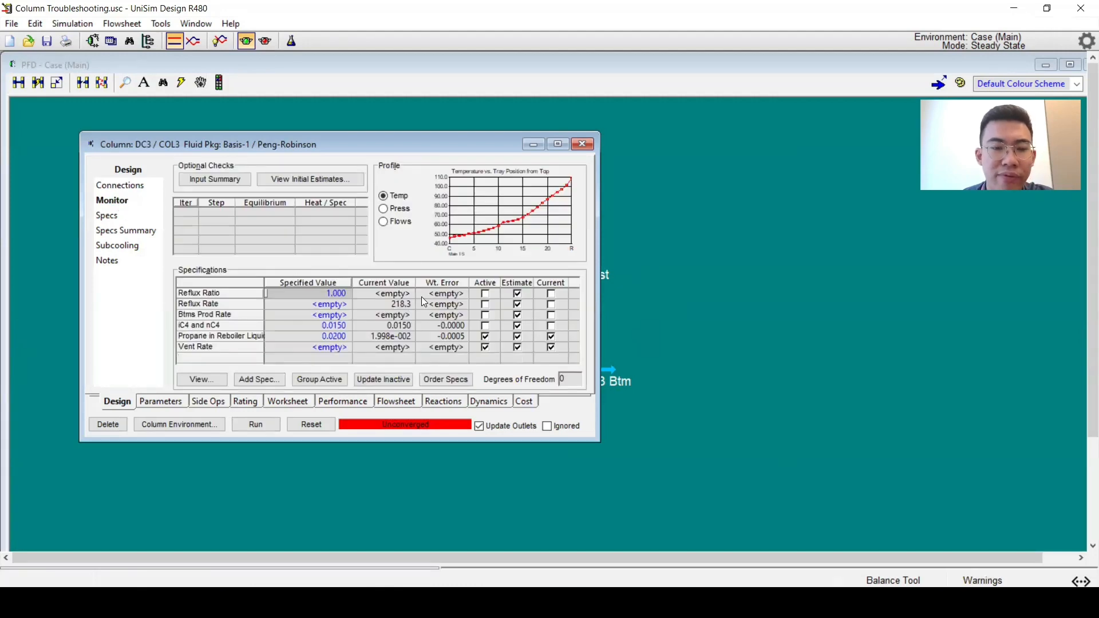
Return the DC3 condenser to Total and assign DC3 Dist as its overhead liquid outlet
left_click(137, 186)
left_click(453, 178)
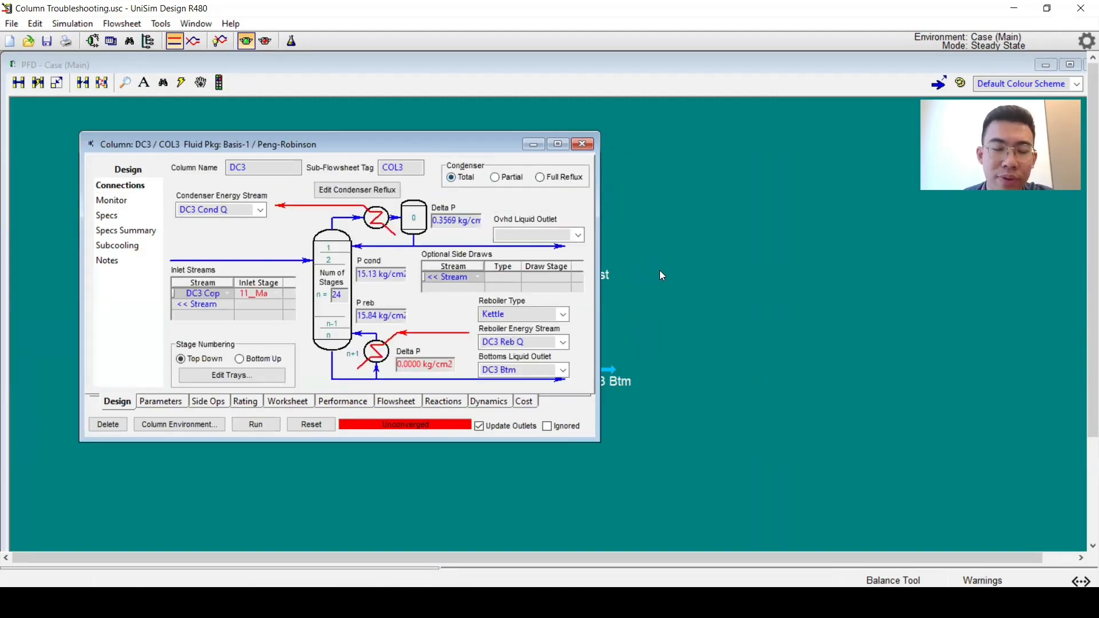
left_click(577, 235)
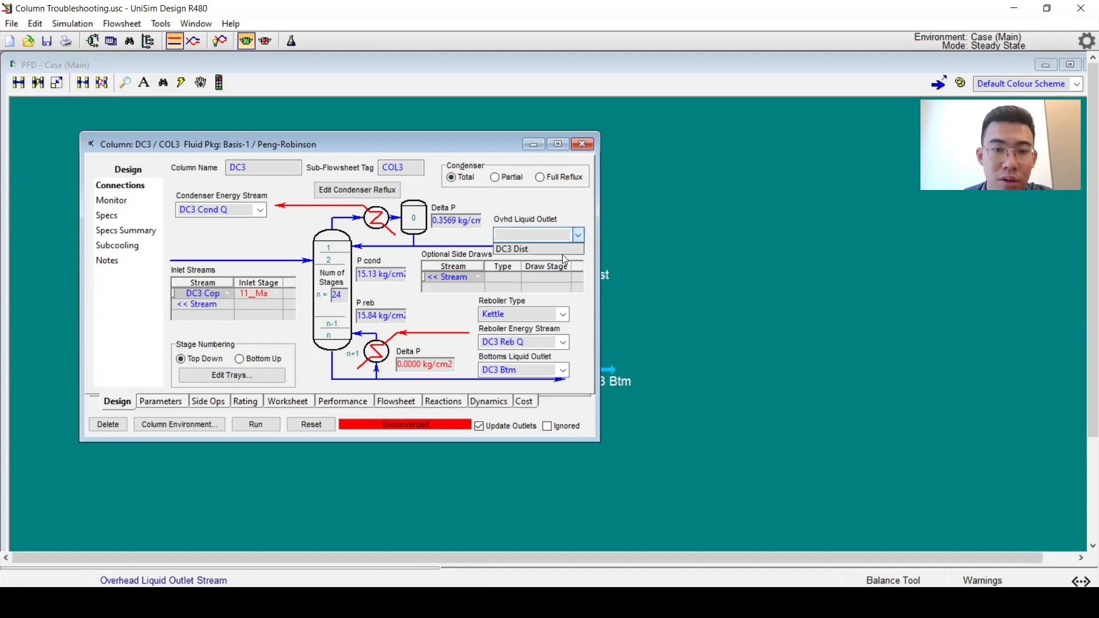
left_click(562, 252)
Try to run column DC3, then dismiss the warning and close the Distillate Rate specification
left_click(251, 425)
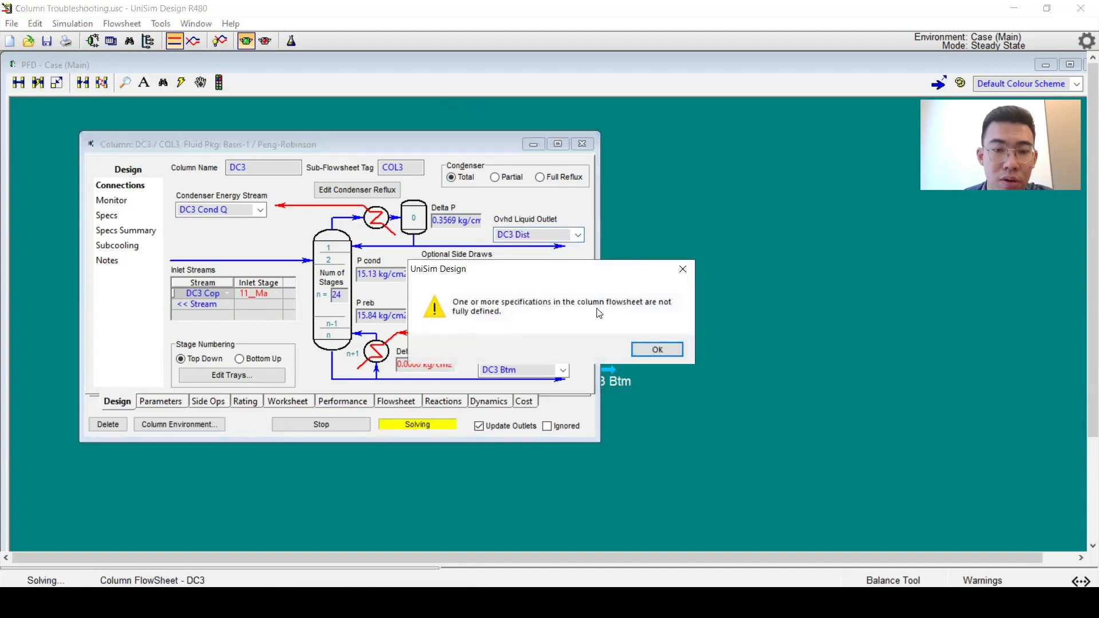
left_click(678, 349)
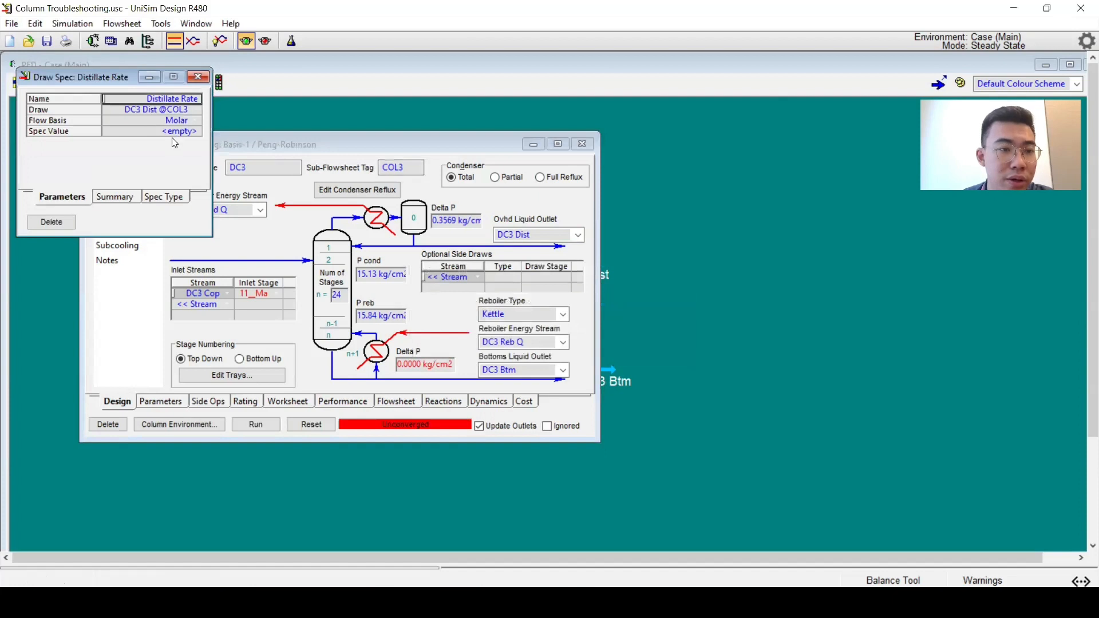
left_click(198, 76)
Deactivate the Distillate Rate specification and make the iC4 and nC4 specification active in column DC3
left_click(108, 216)
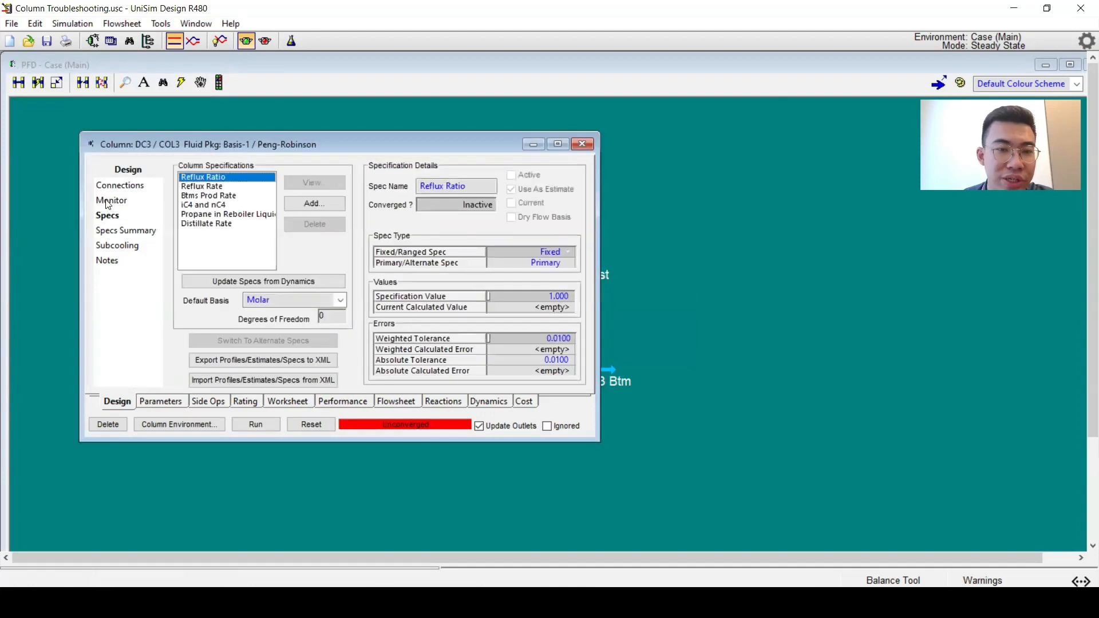
left_click(111, 200)
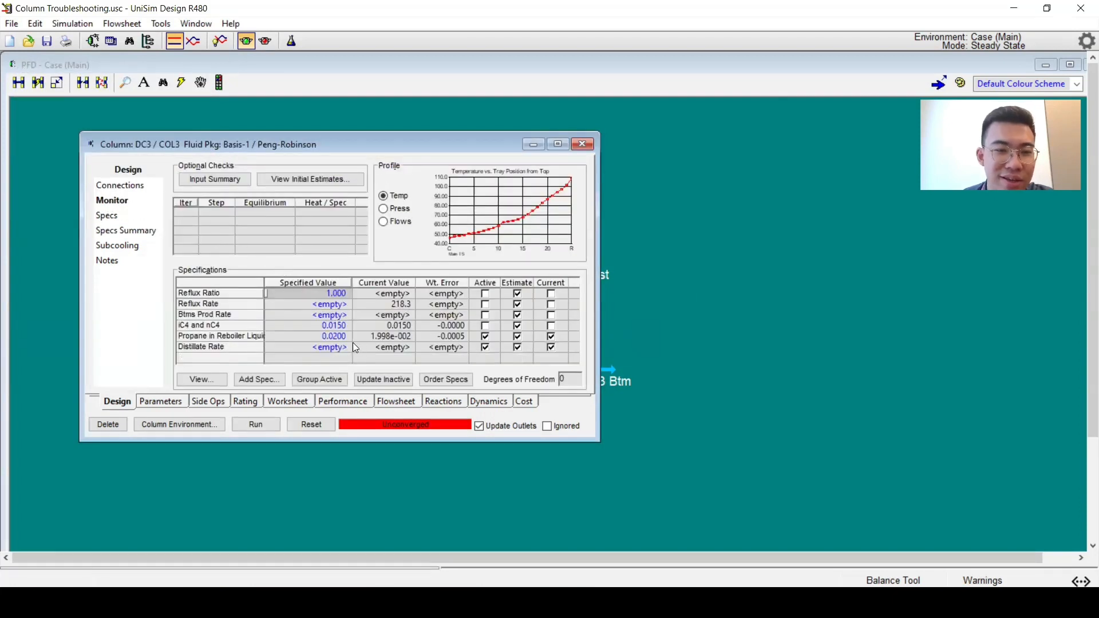
left_click(487, 348)
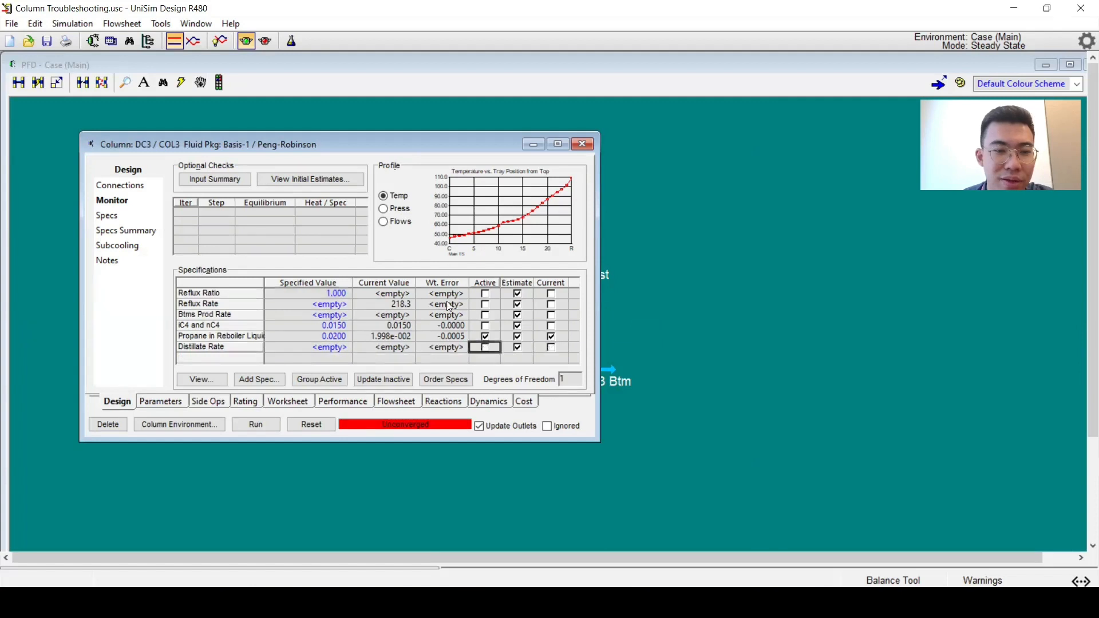
left_click(486, 327)
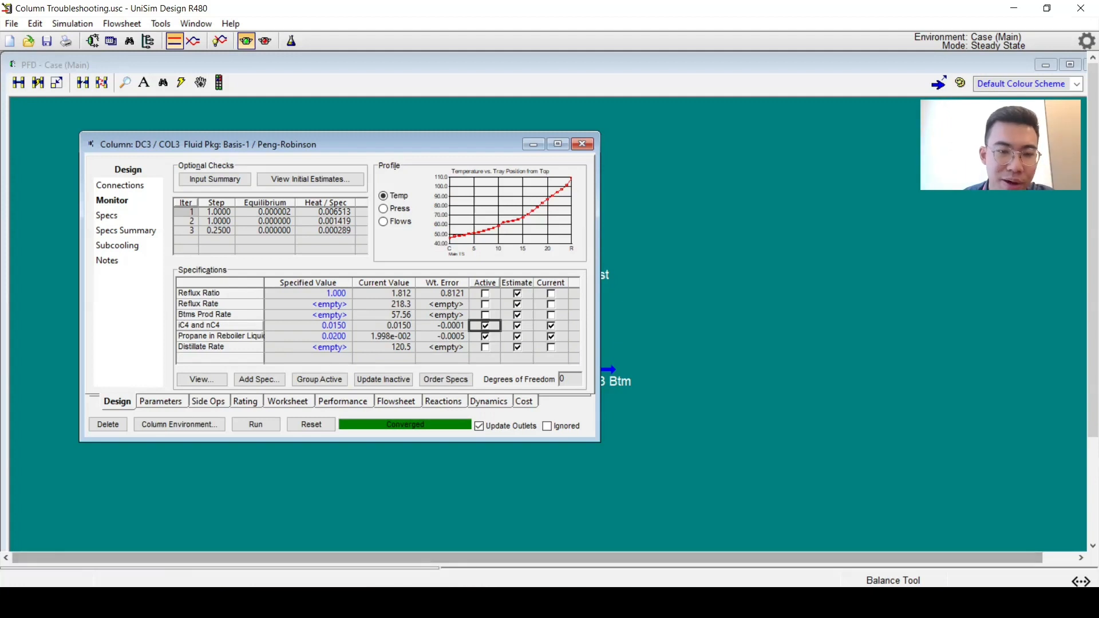
Review column DC3's steady-state temperature and flow profiles and its tray composition estimates
left_click(161, 403)
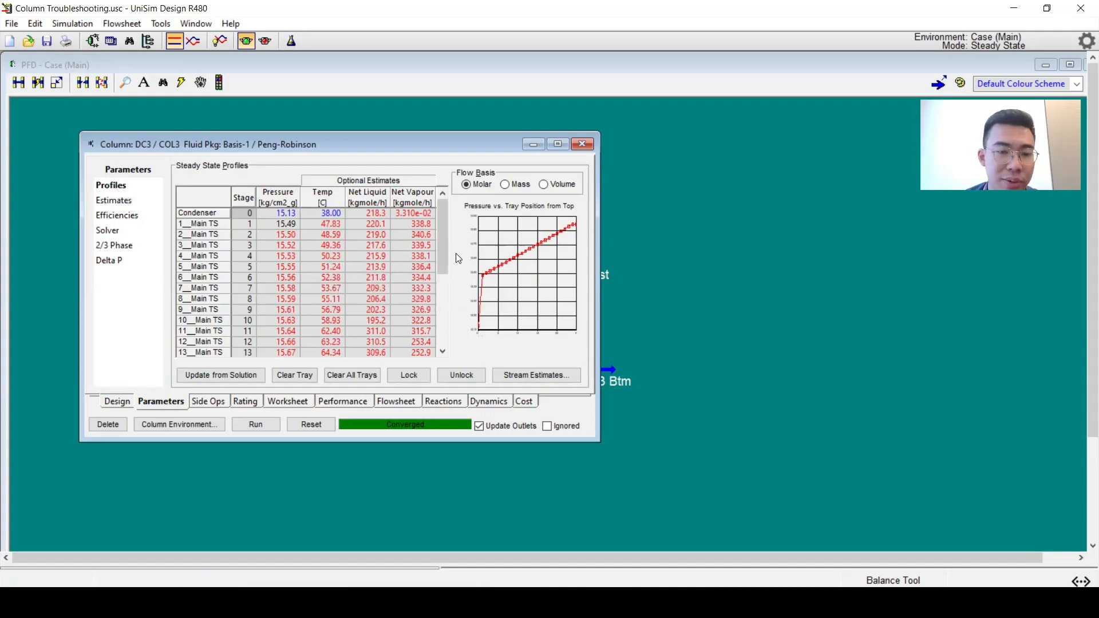
scroll(444, 259, "down", 2)
scroll(444, 259, "up", 2)
left_click(138, 205)
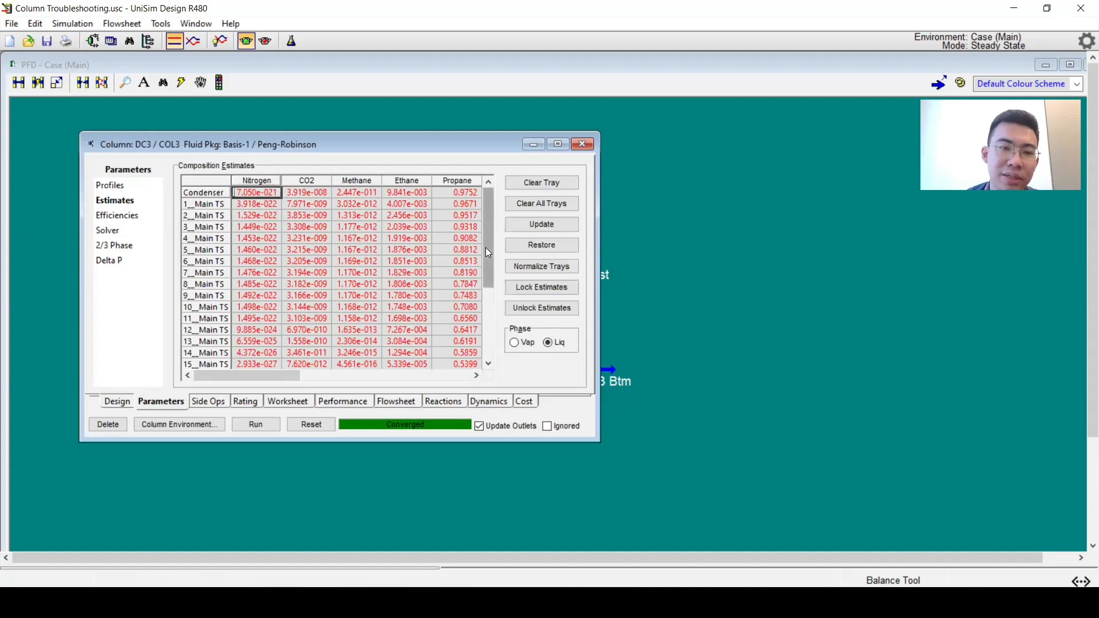
View the initial estimates for column DC3 from its monitor page
left_click(118, 402)
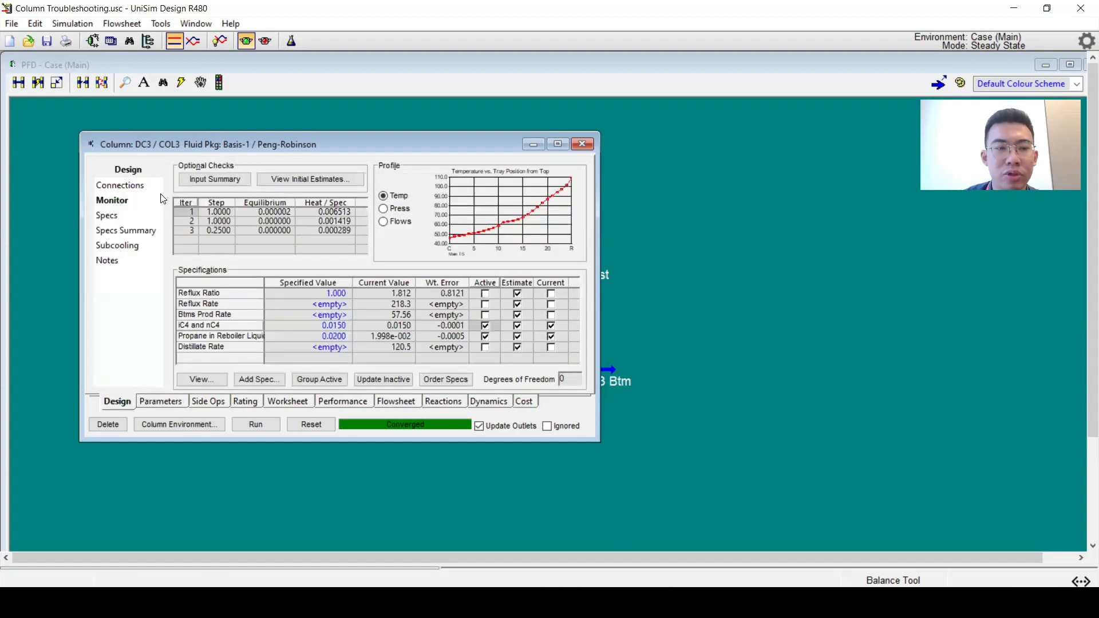
left_click(321, 185)
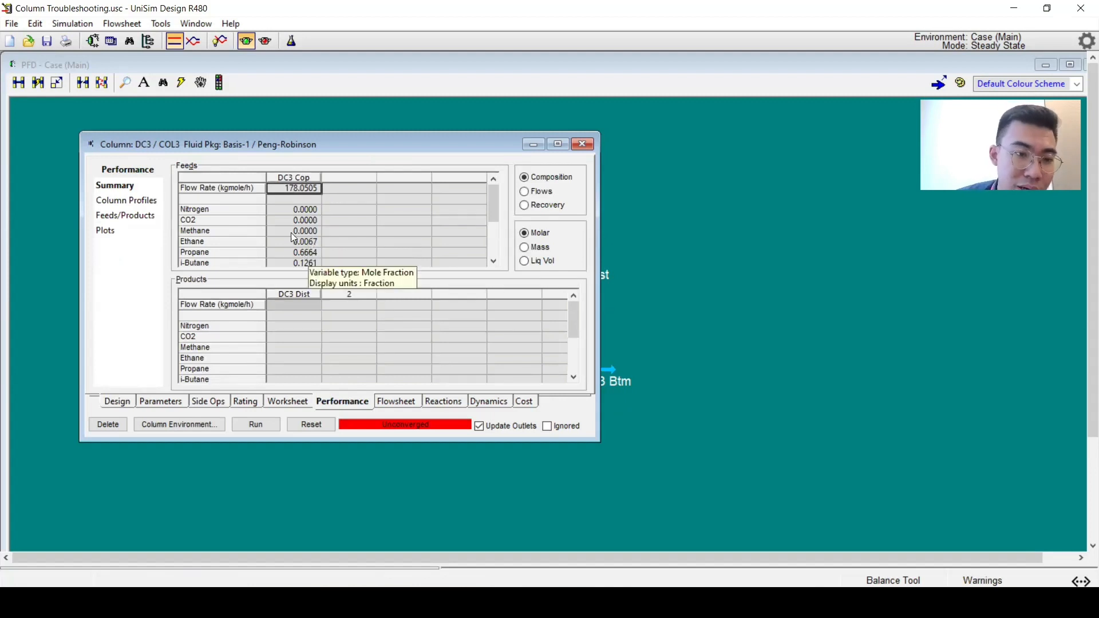
Enter temperature estimates of 40 °C for stage 2 and 70 °C for stage 5 in column DC3's profiles
left_click(148, 403)
left_click(112, 187)
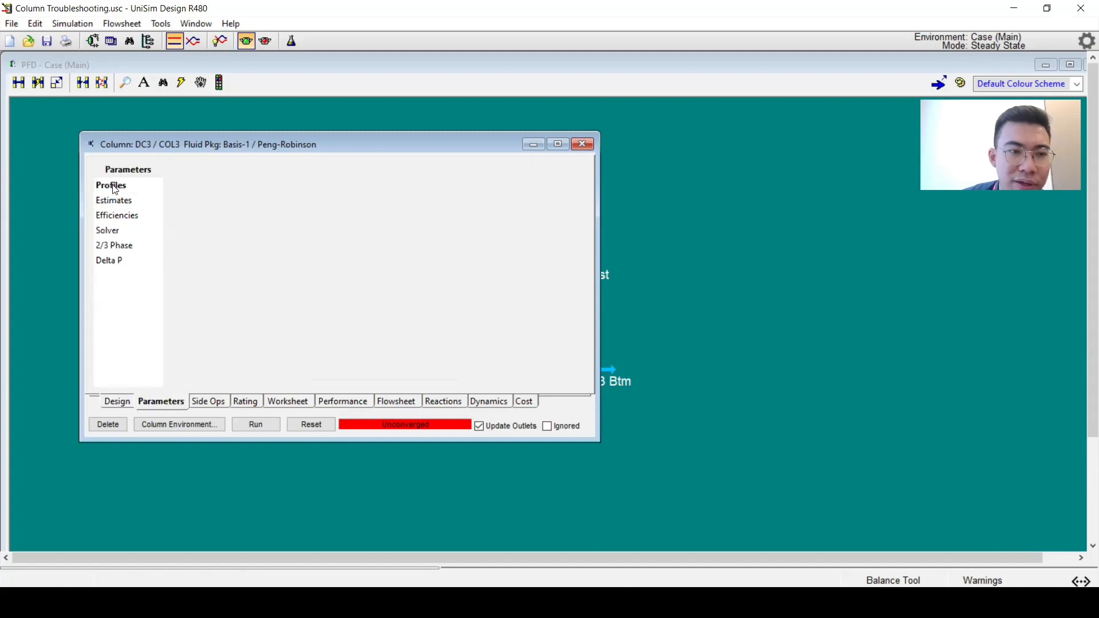
left_click(338, 257)
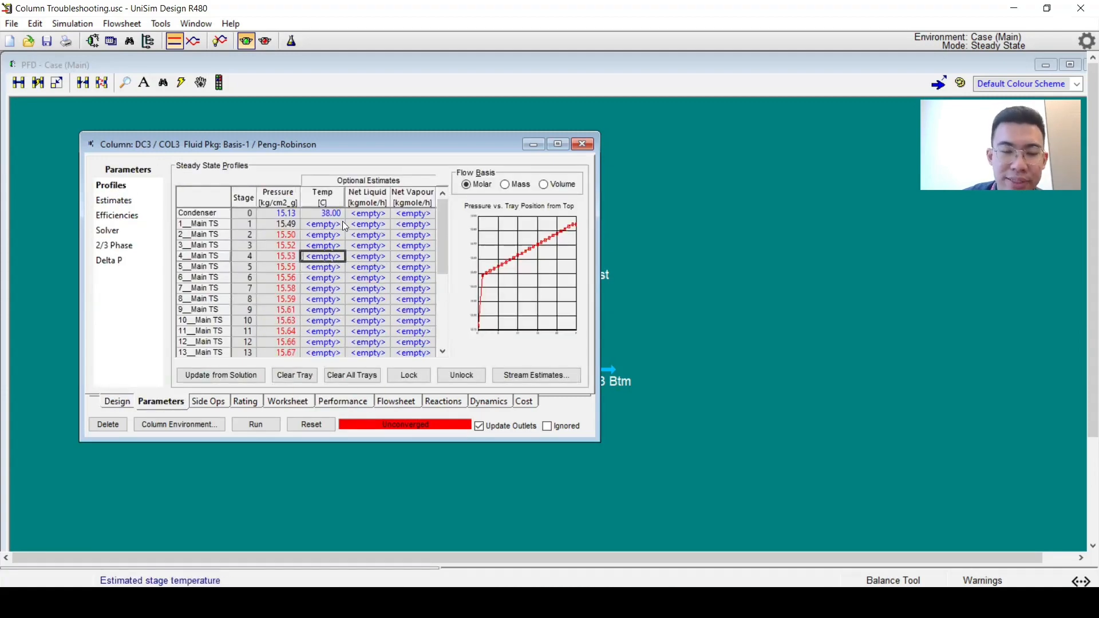
left_click(338, 247)
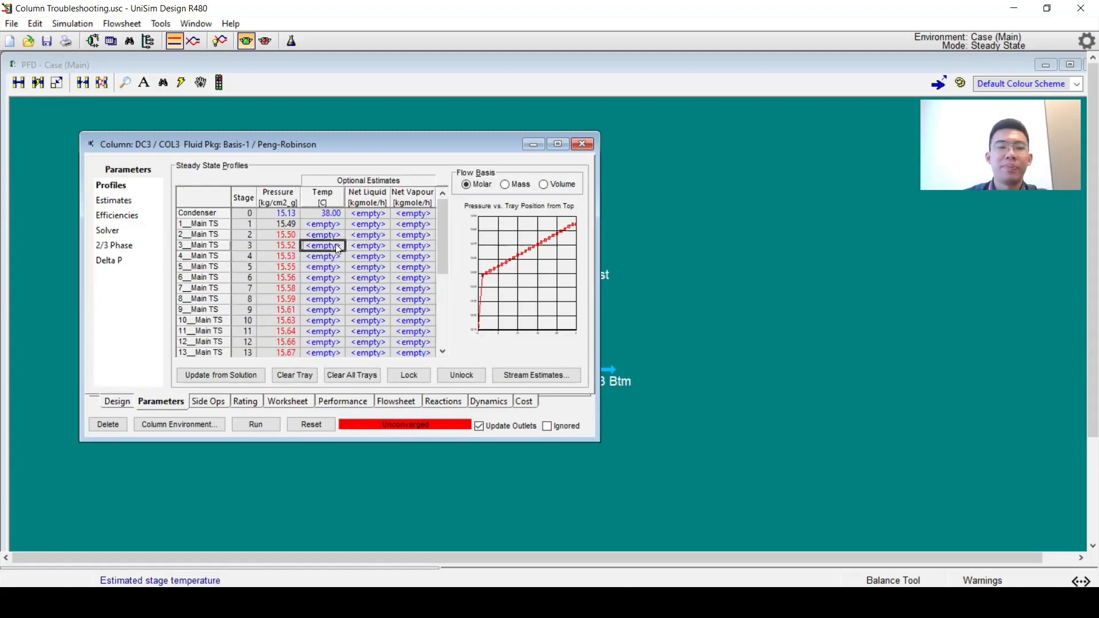
key("Up")
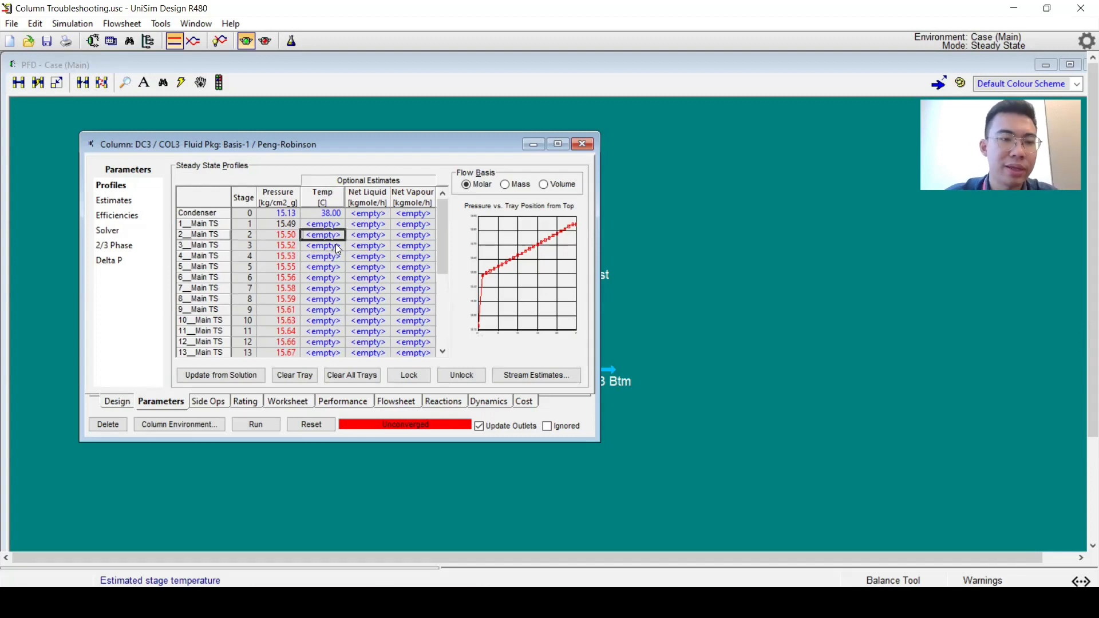
type("40")
key("Return")
key("Down")
key("Down")
key("Down")
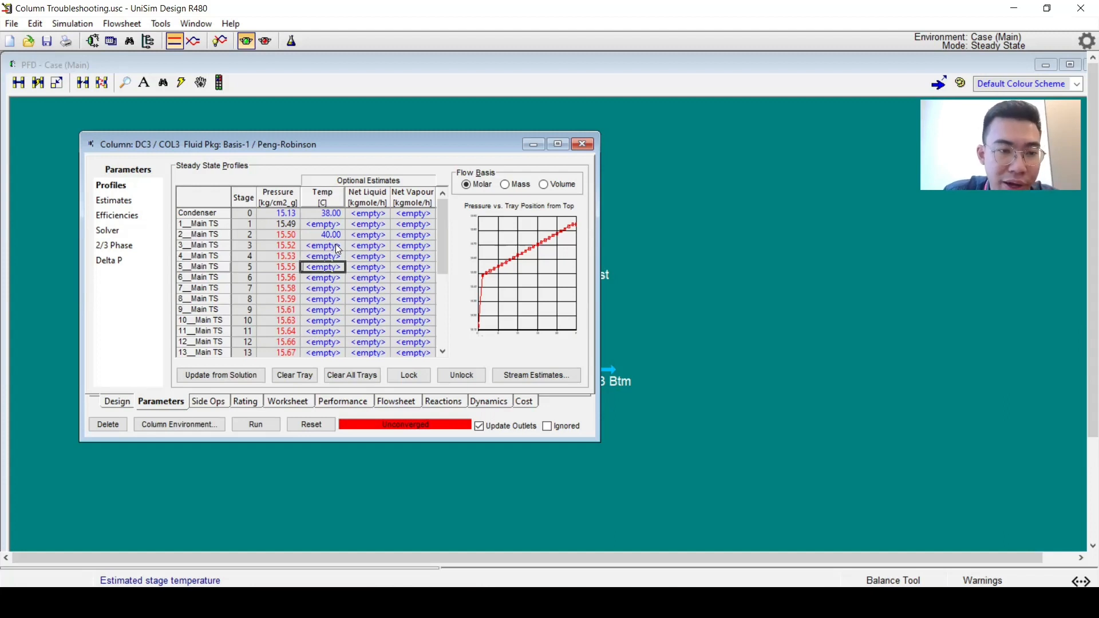
type("70")
key("Return")
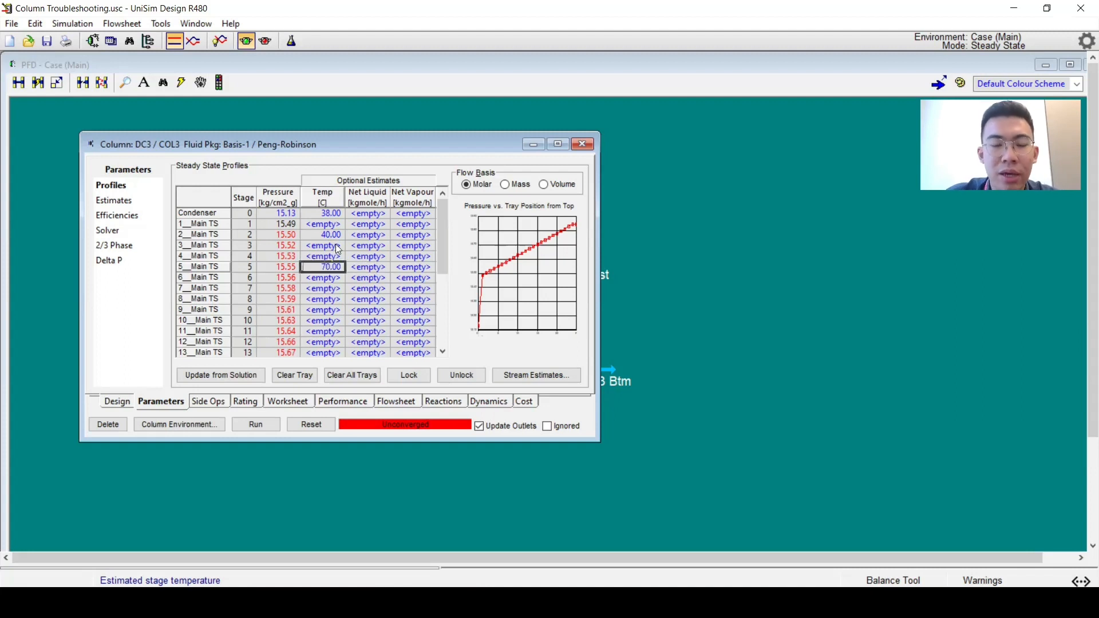
Clear the temperature estimates entered for stages 2 and 5 in column DC3's profiles
left_click(335, 245)
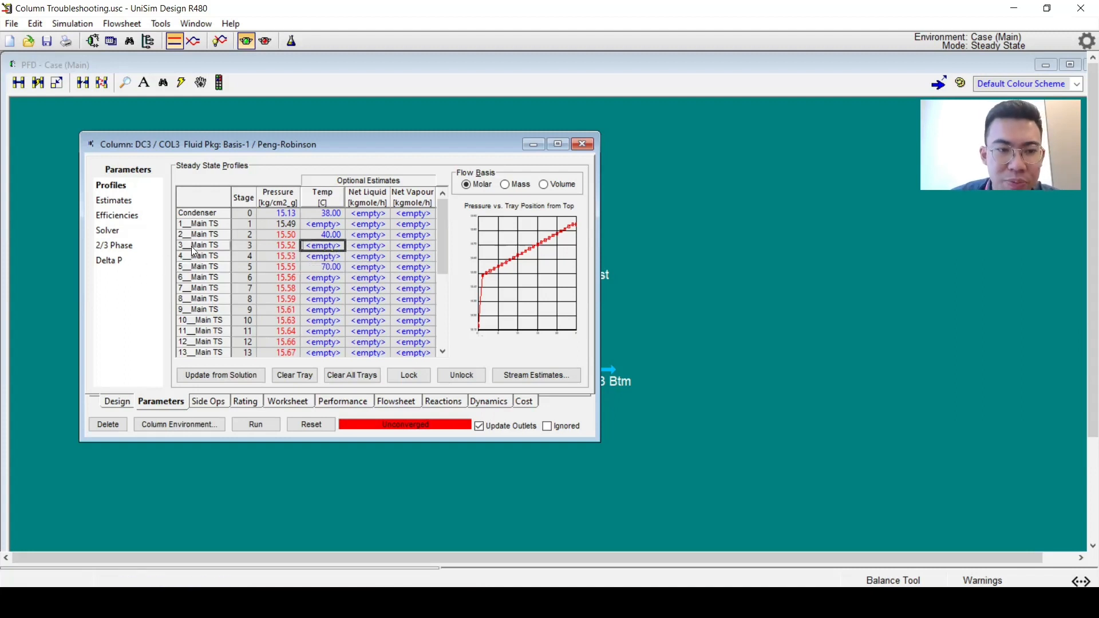
left_click_drag(191, 248, 198, 252)
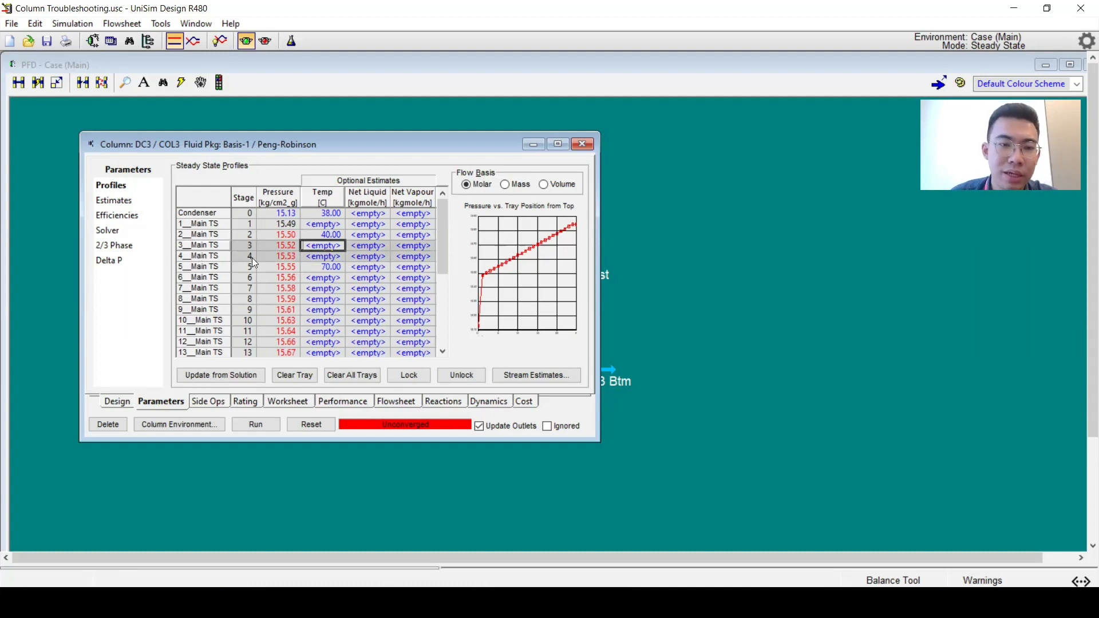
left_click(355, 267)
left_click(326, 248)
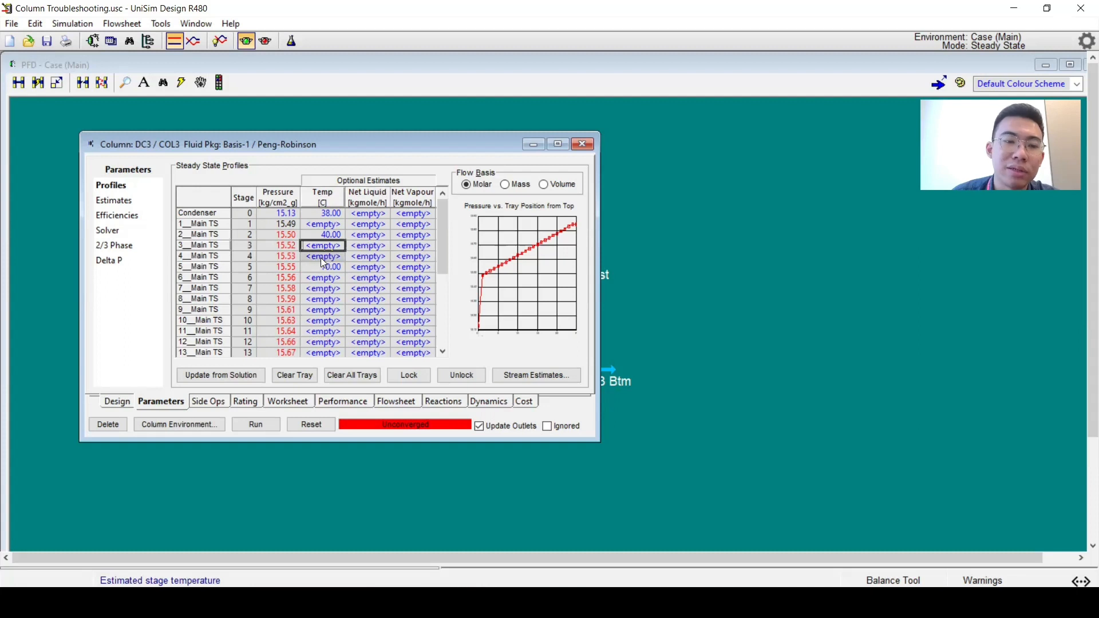
mouse_move(328, 236)
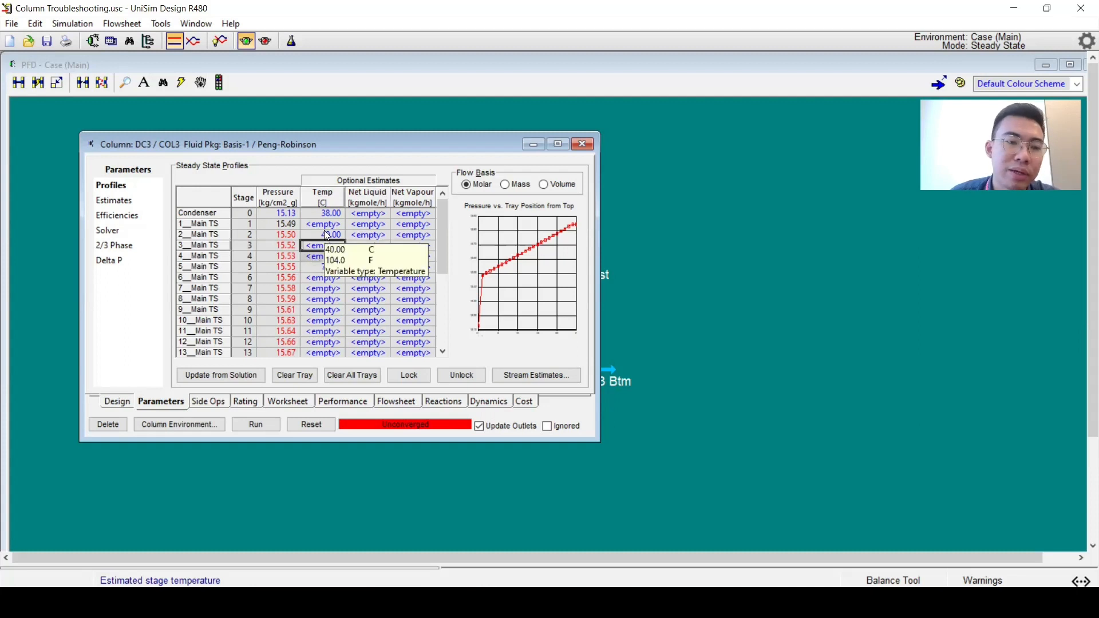
left_click(331, 257)
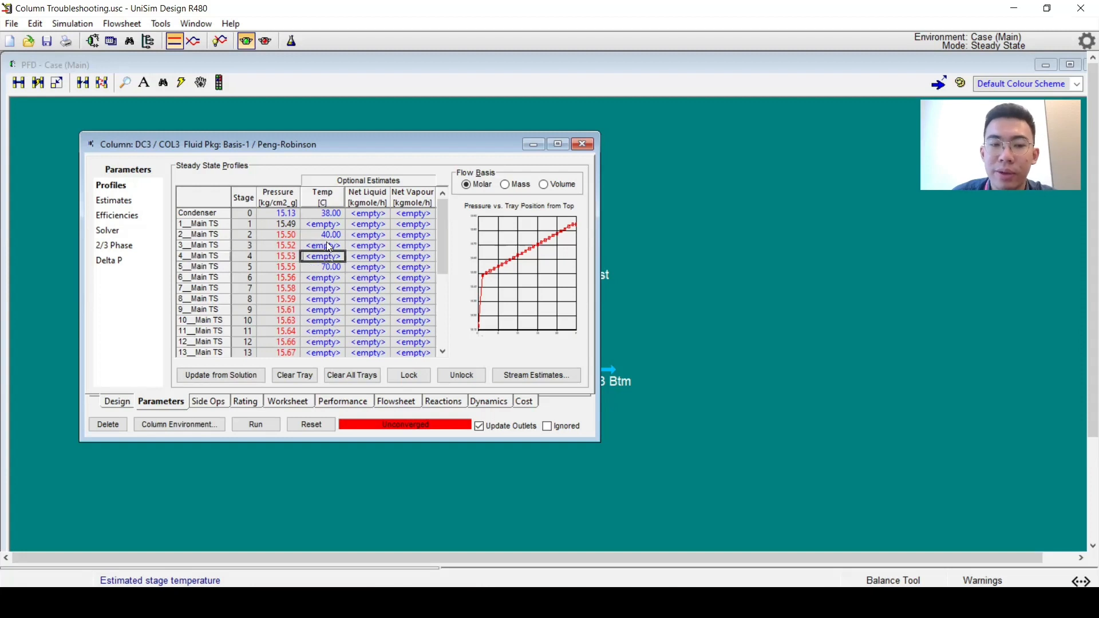
left_click_drag(324, 235, 327, 314)
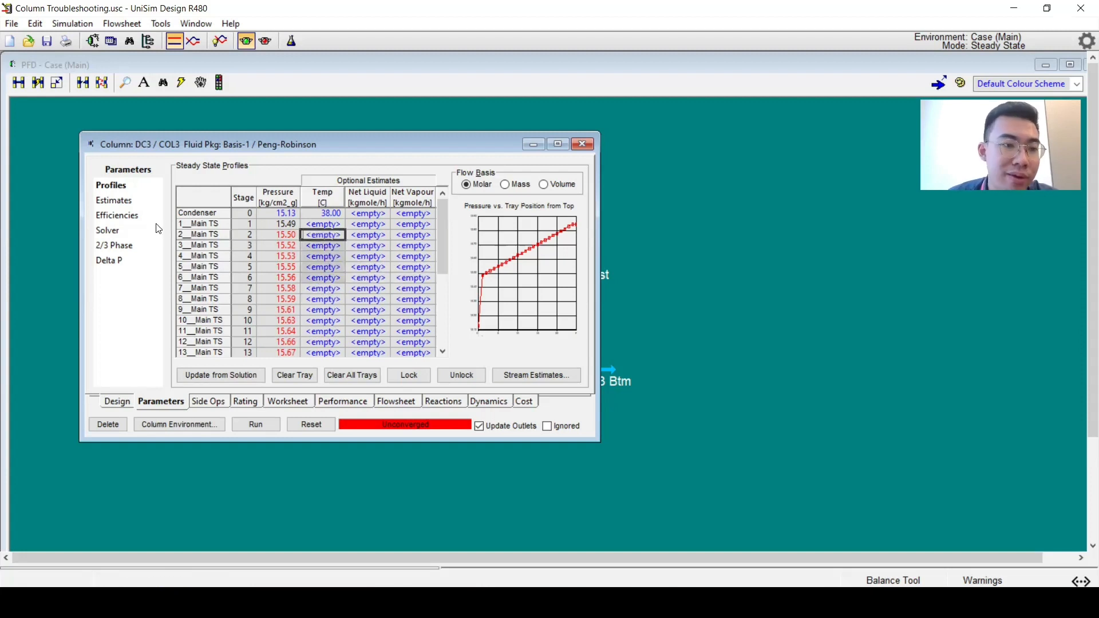
Enter nitrogen liquid composition estimates of 0.4 for stage 2 and 0.3 for stage 6 in column DC3
left_click(124, 202)
left_click(240, 213)
type("0.4")
key("Return")
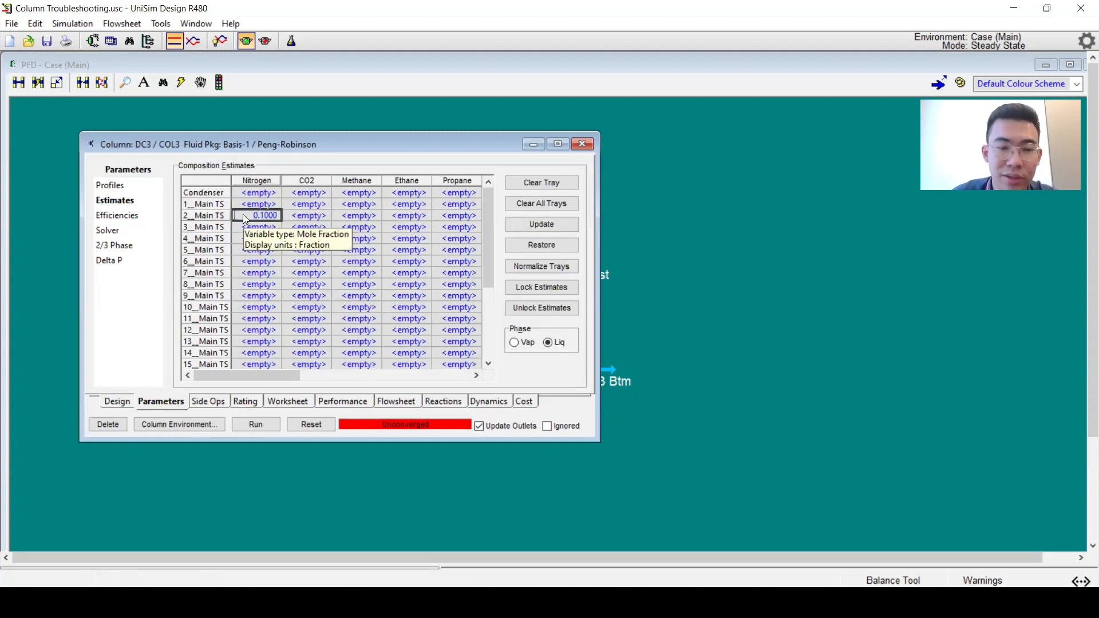
key("Down")
key("Down")
key("Down")
key("Down")
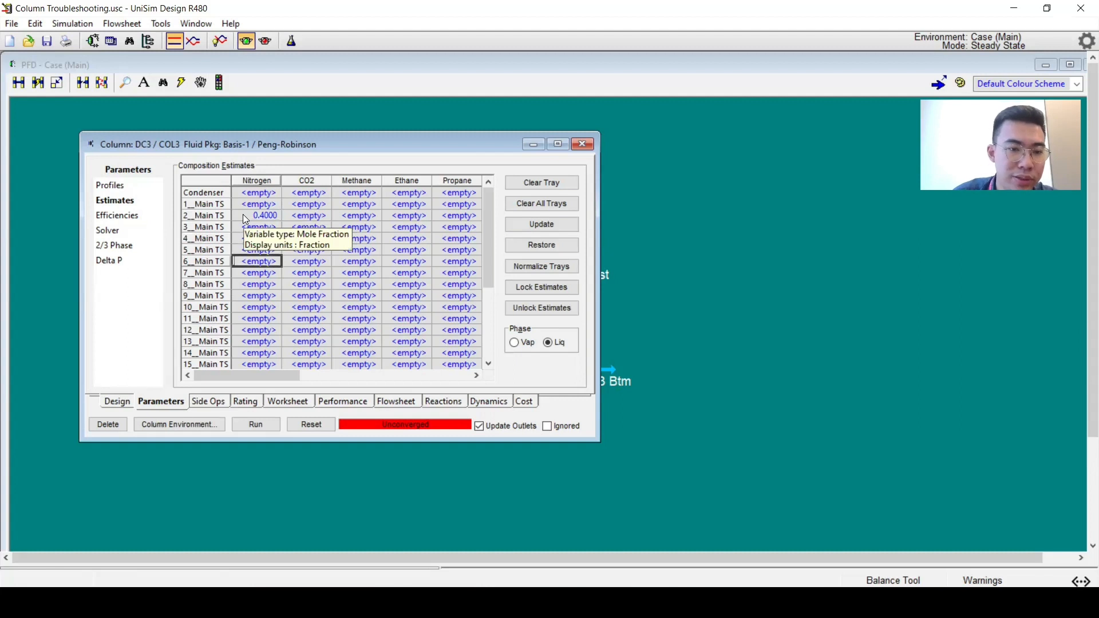
type("0.3")
key("Return")
left_click(358, 260)
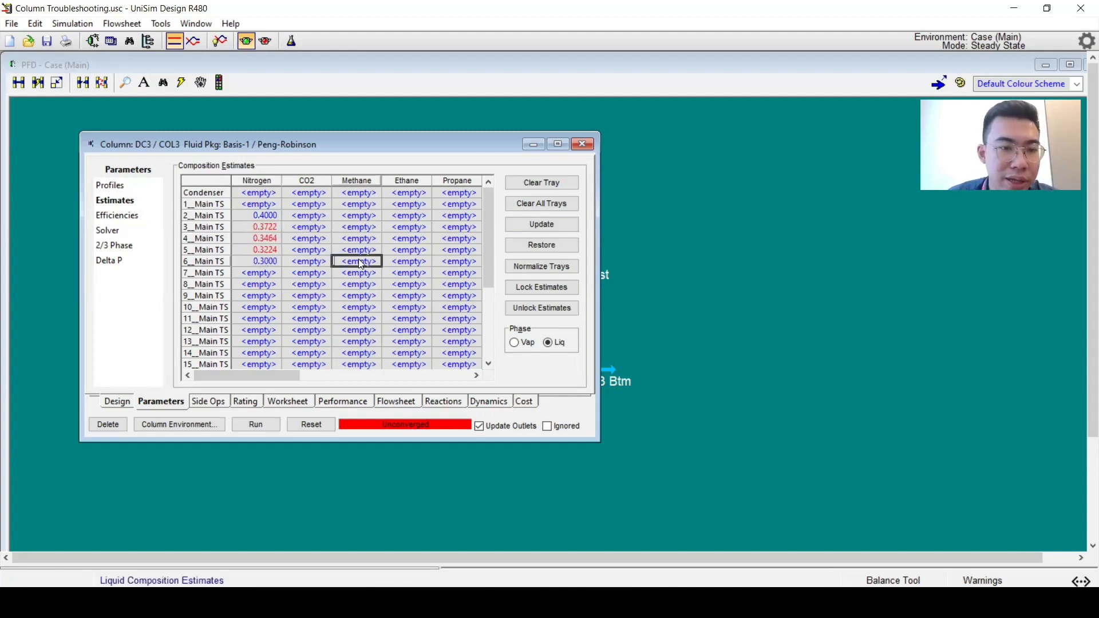
Clear the nitrogen composition estimates for stages 2 through 6 in column DC3
left_click_drag(260, 227, 261, 235)
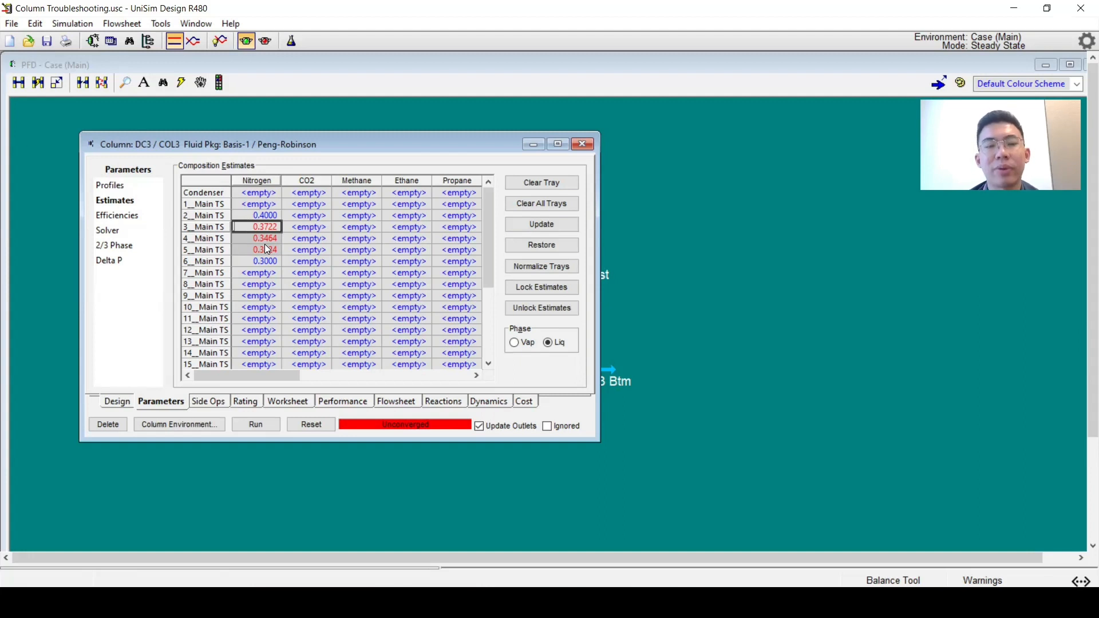
left_click_drag(257, 216, 261, 262)
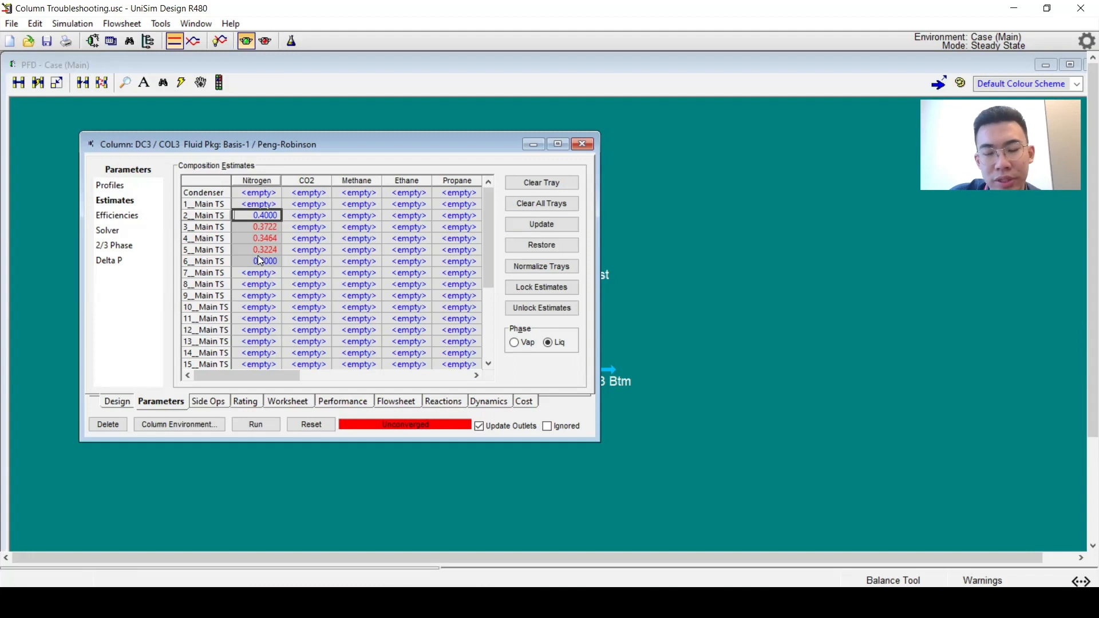
key("Delete")
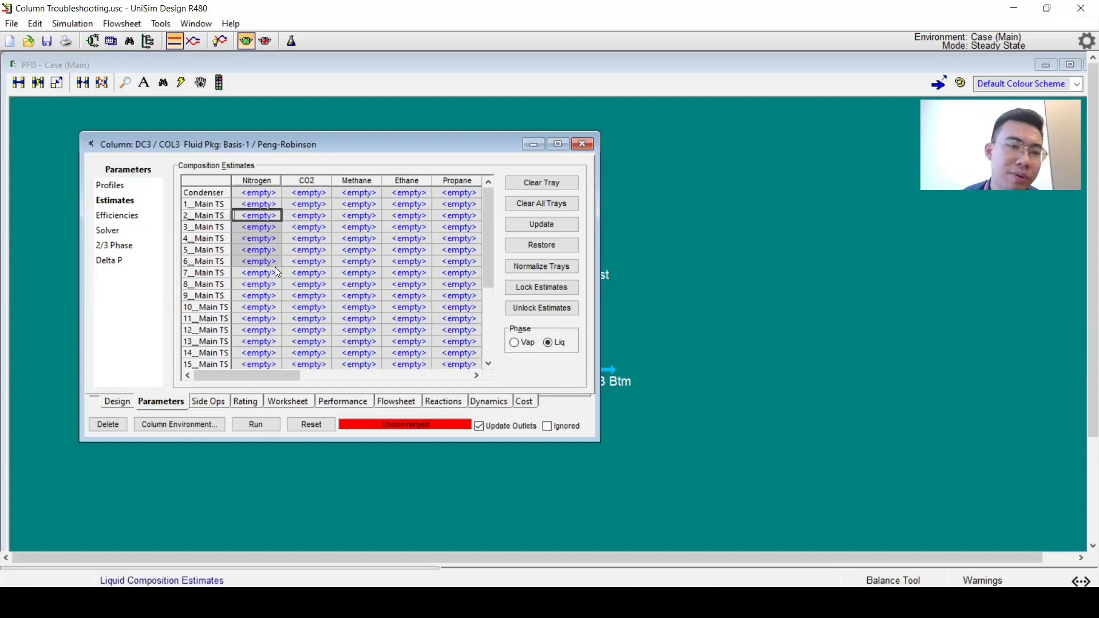
Review the stage temperature estimates in column DC3's steady-state profiles
left_click(108, 186)
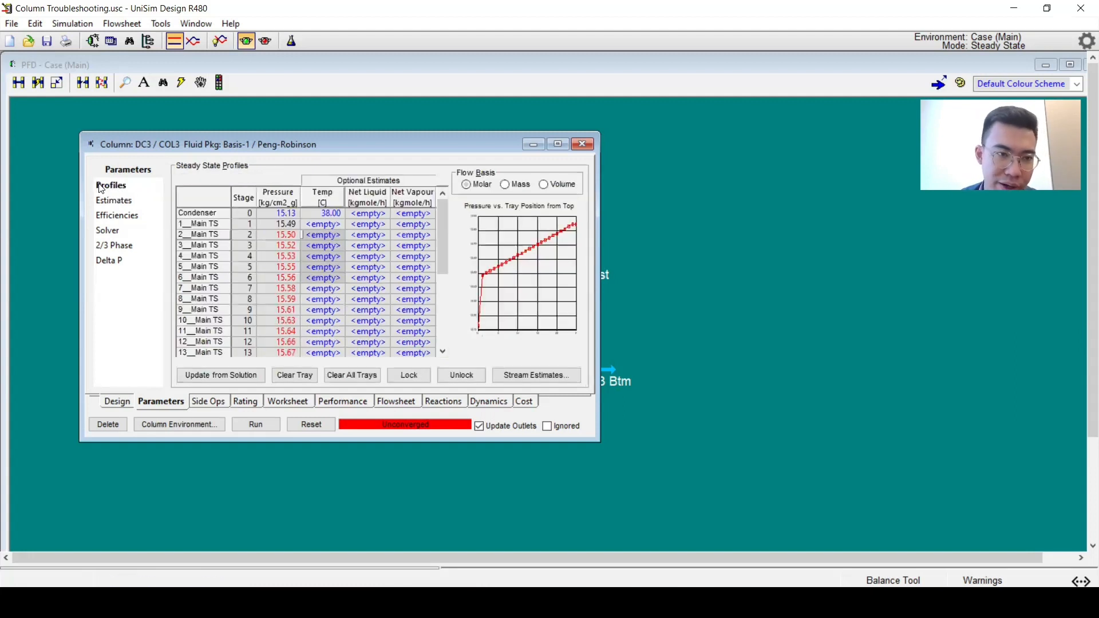
left_click(334, 254)
mouse_move(290, 300)
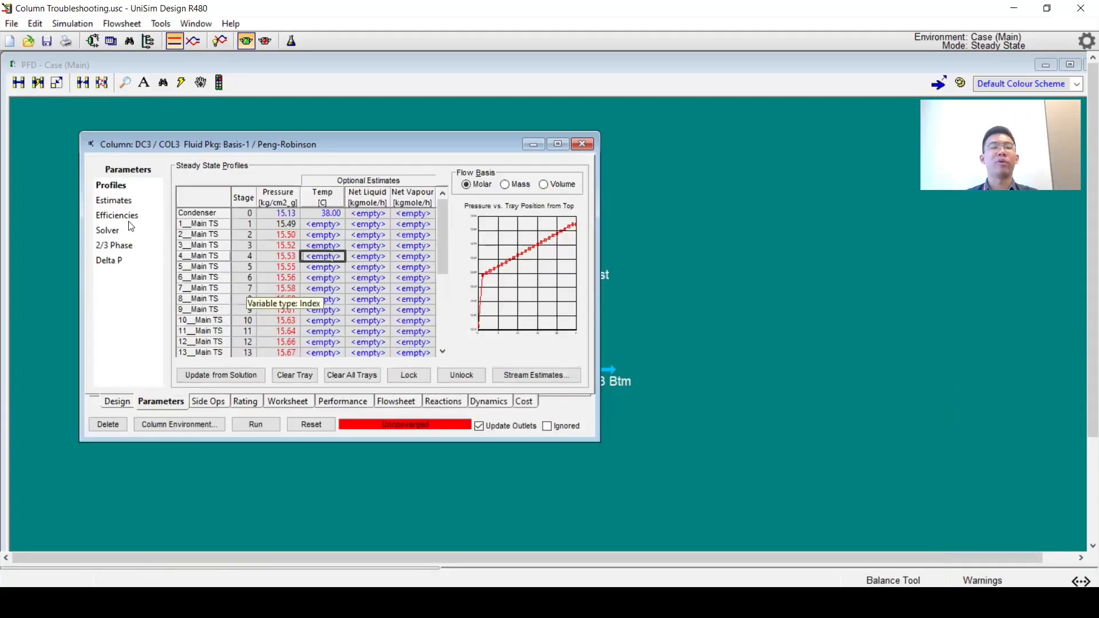
Set the maximum number of iterations to 1000 in column DC3's solver options
left_click(108, 230)
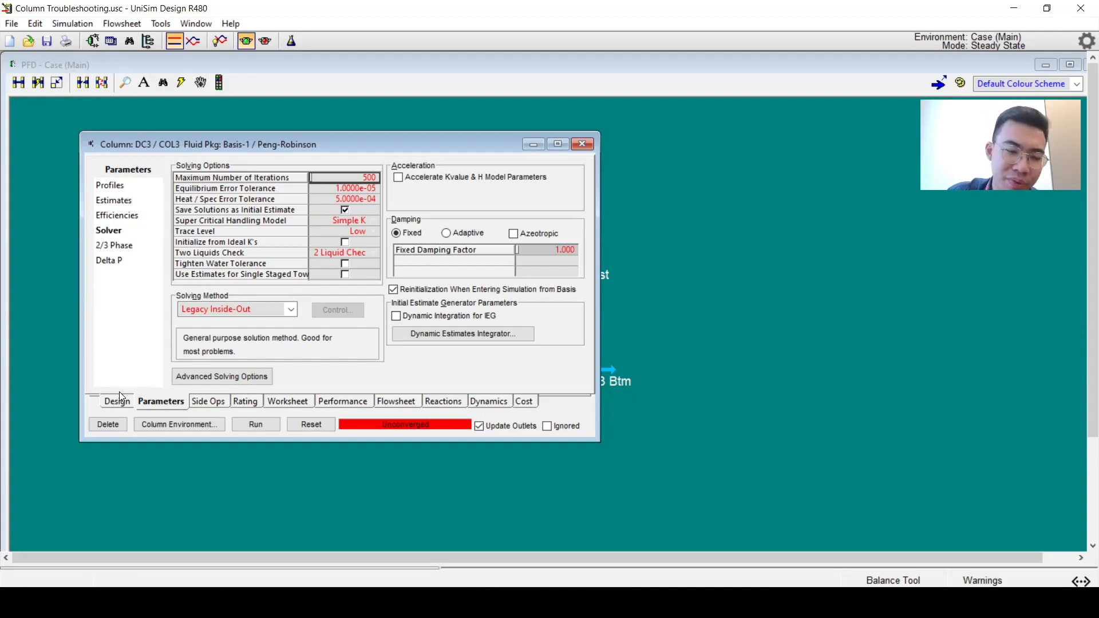
type("10000")
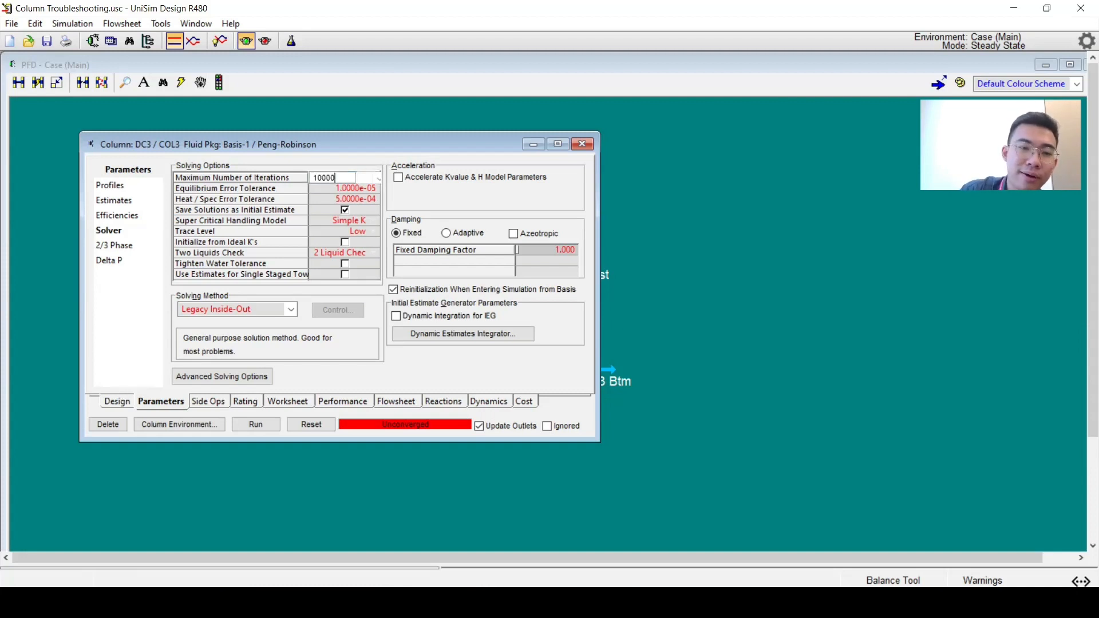
key("Return")
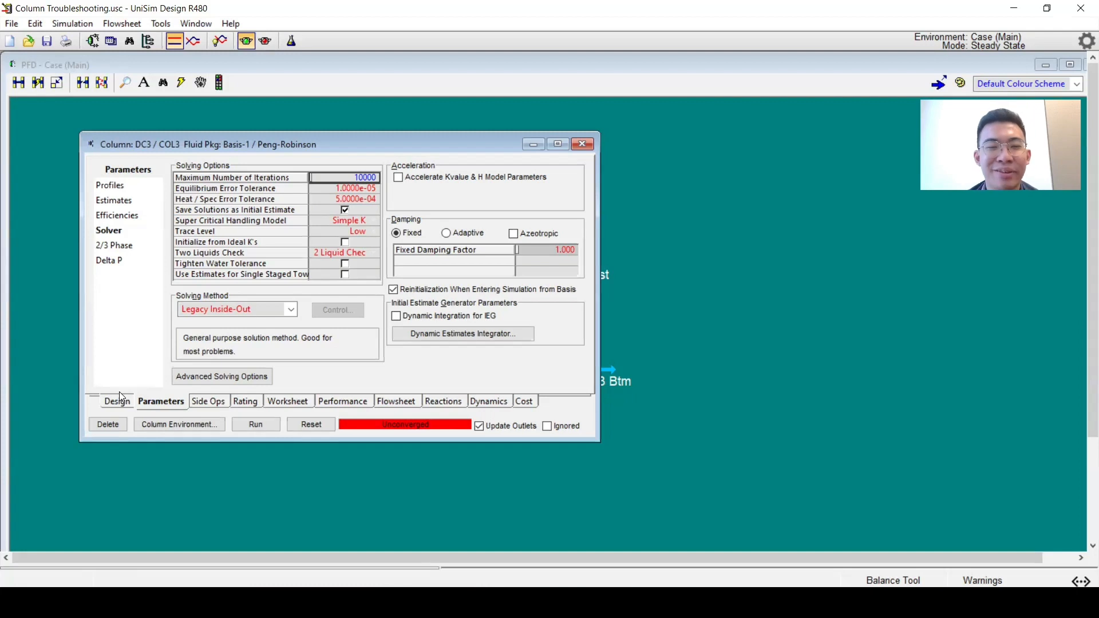
type("1000")
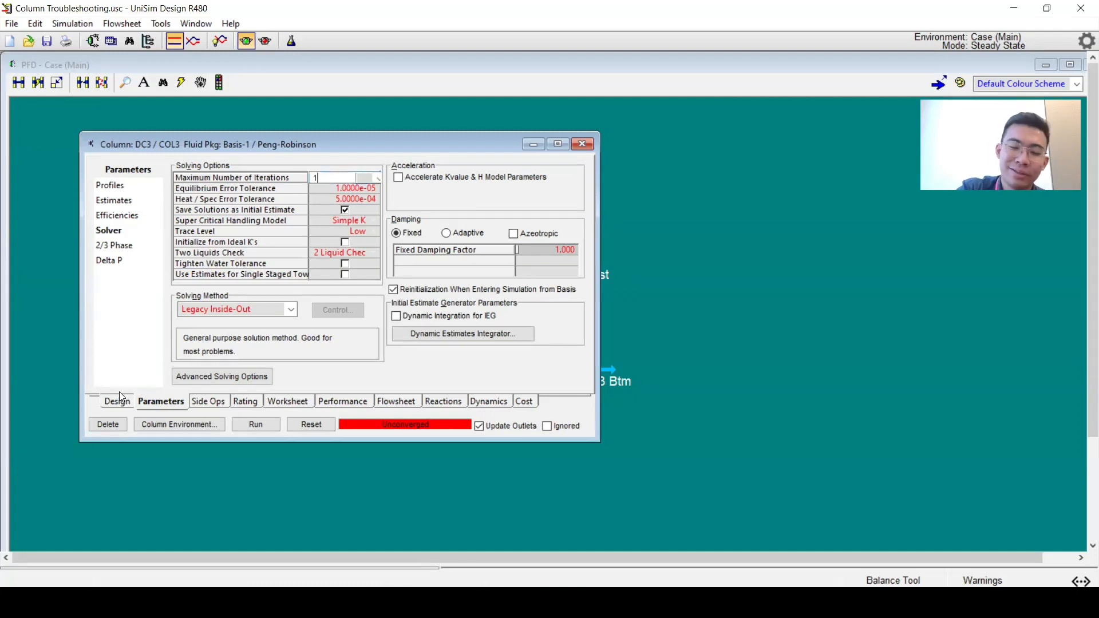
key("Return")
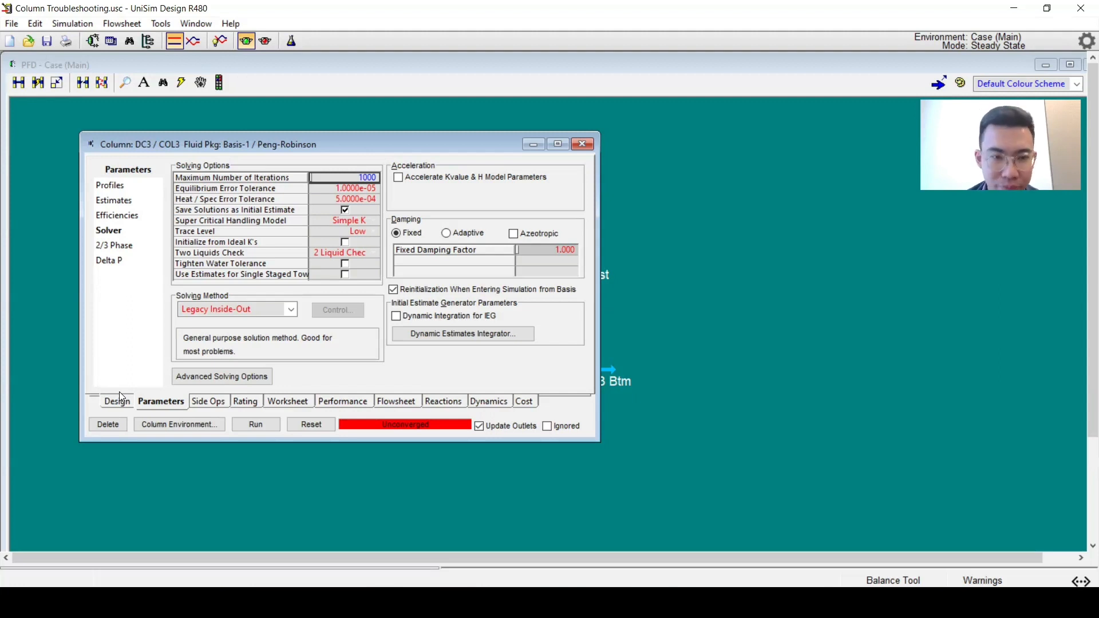
Examine column DC3's equilibrium and heat/spec error tolerances and the available solving methods
left_click(371, 201)
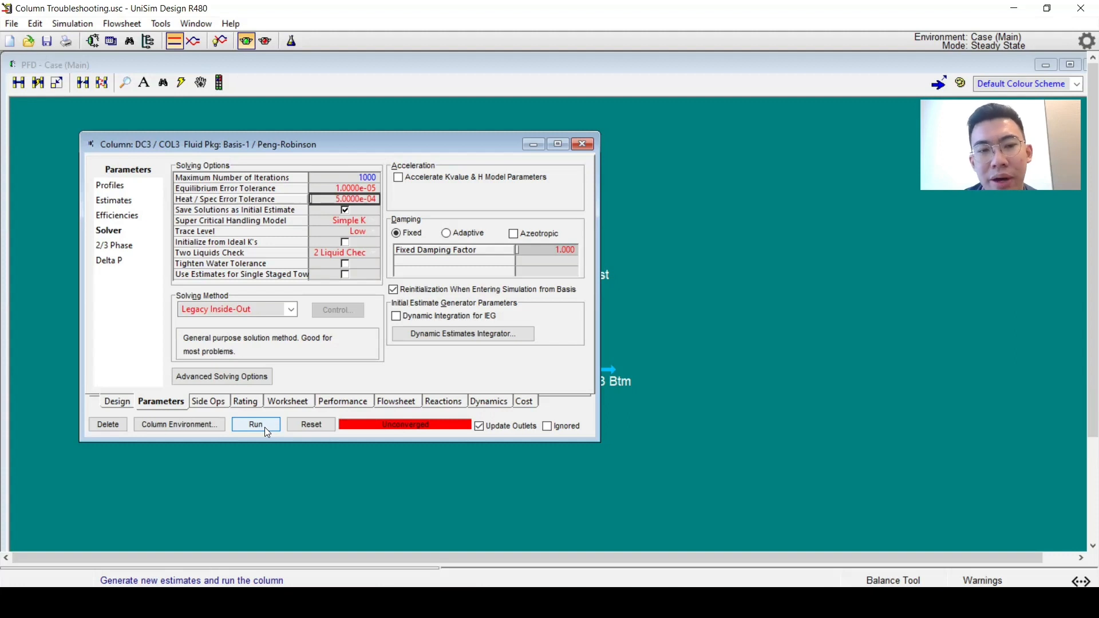
key("Up")
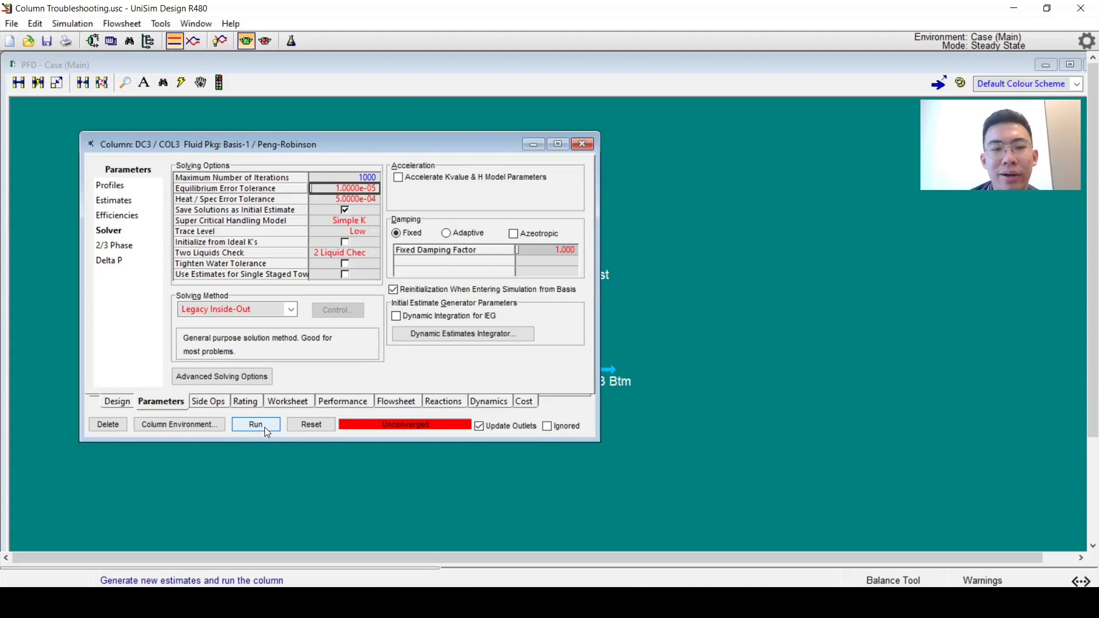
key("Down")
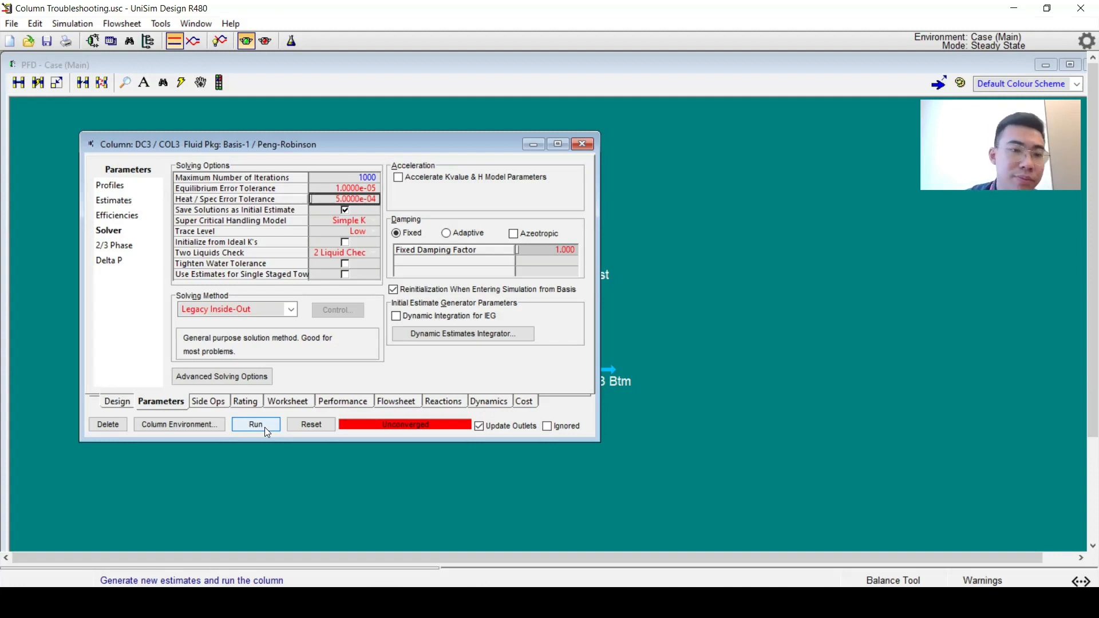
key("Up")
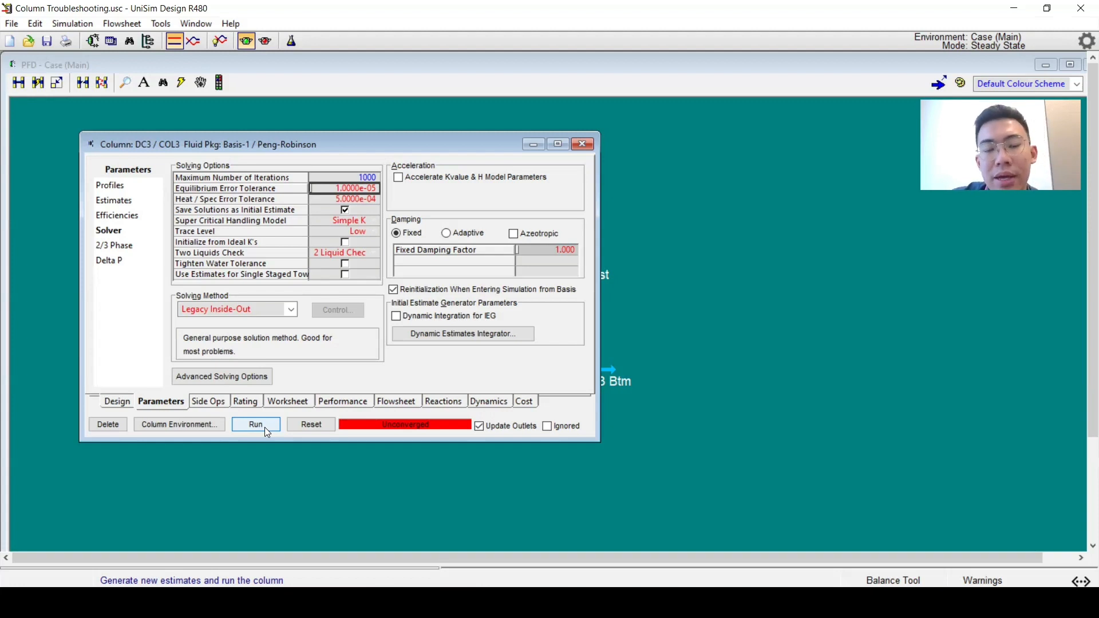
key("Down")
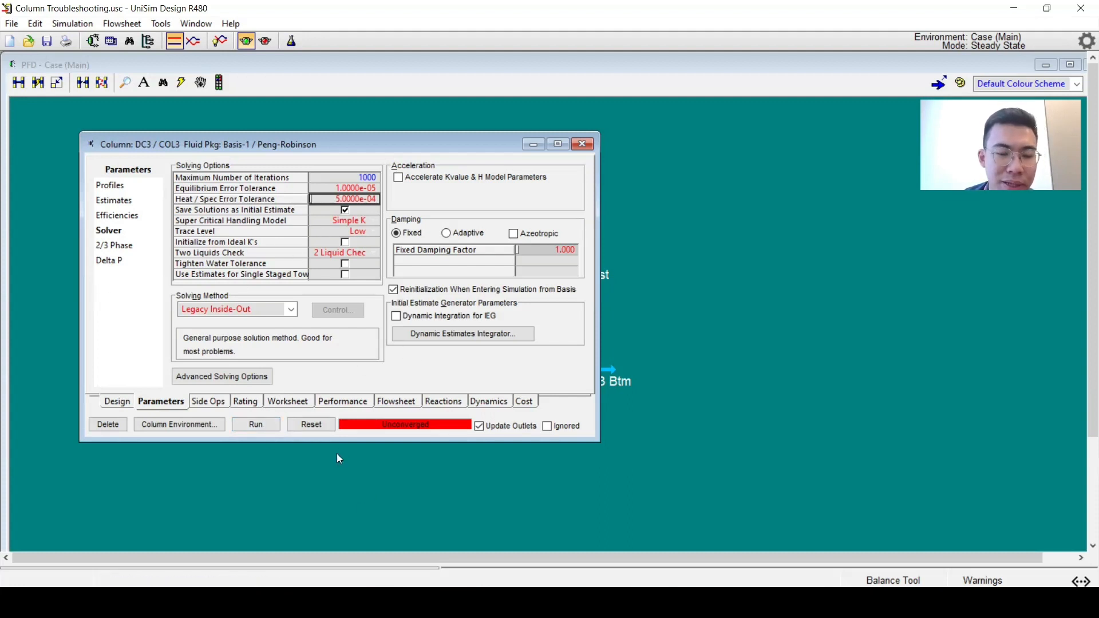
left_click(267, 311)
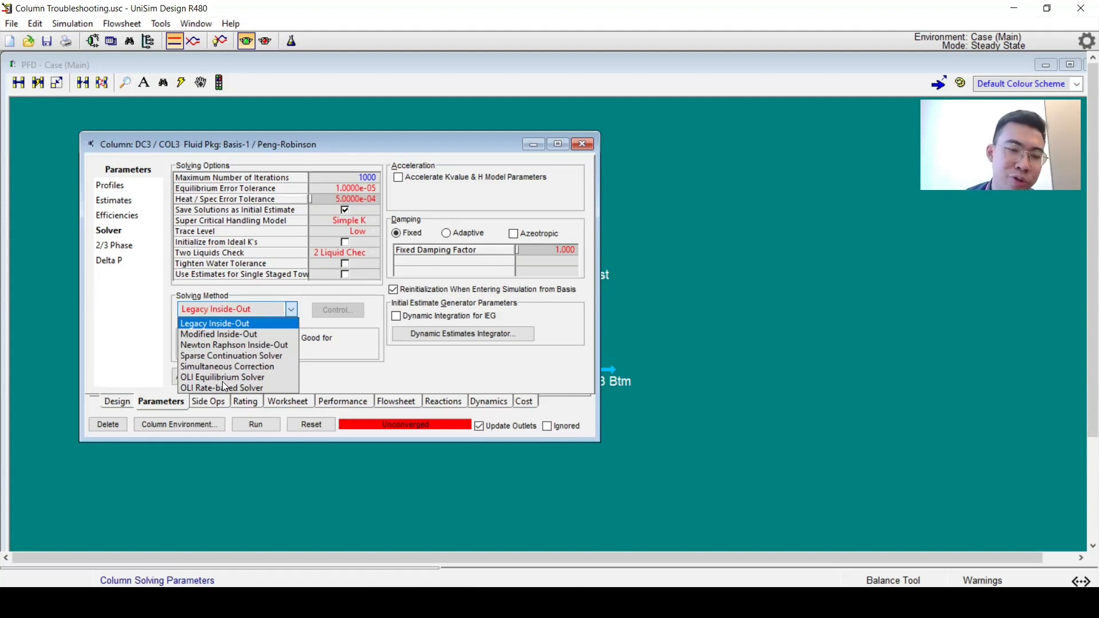
left_click(402, 346)
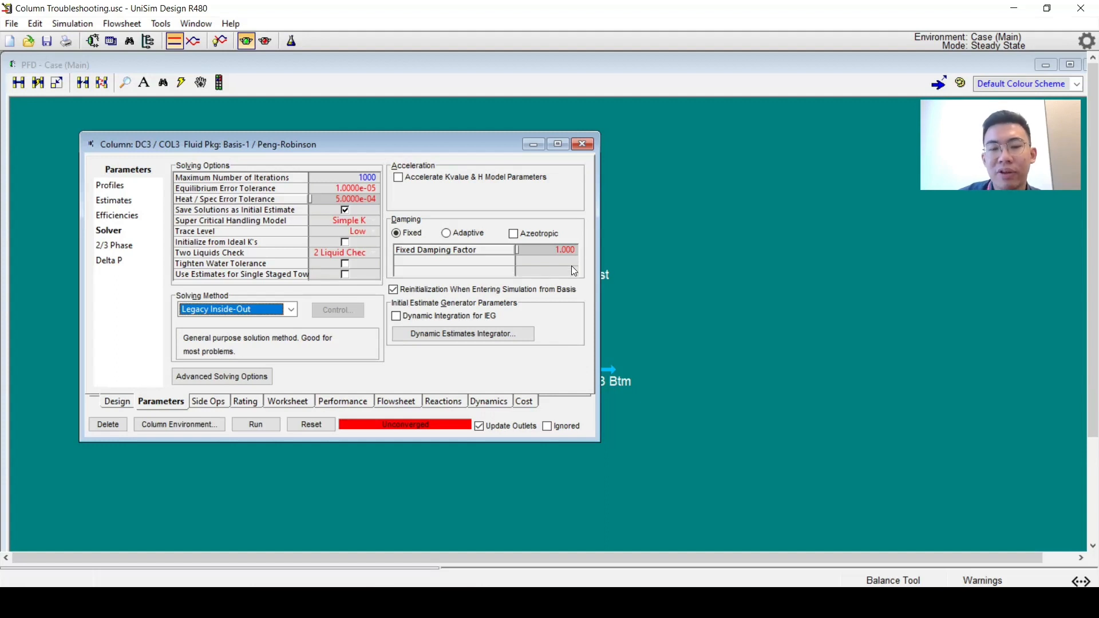
Switch column DC3's damping from fixed to adaptive and review its damping settings and the option to save solutions as initial estimate
left_click(570, 250)
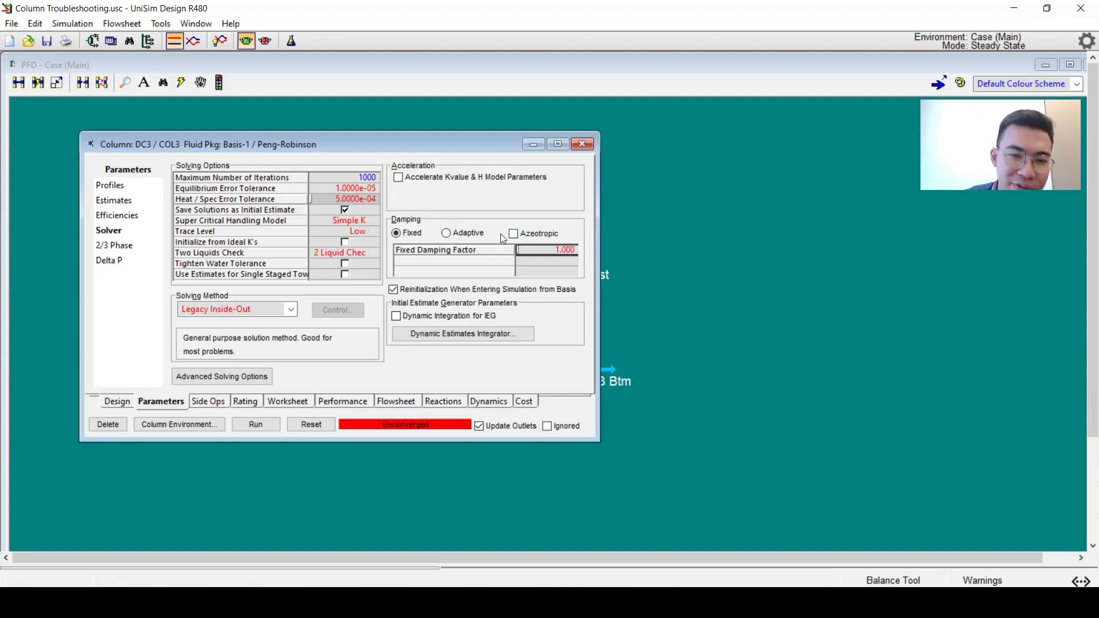
left_click(466, 232)
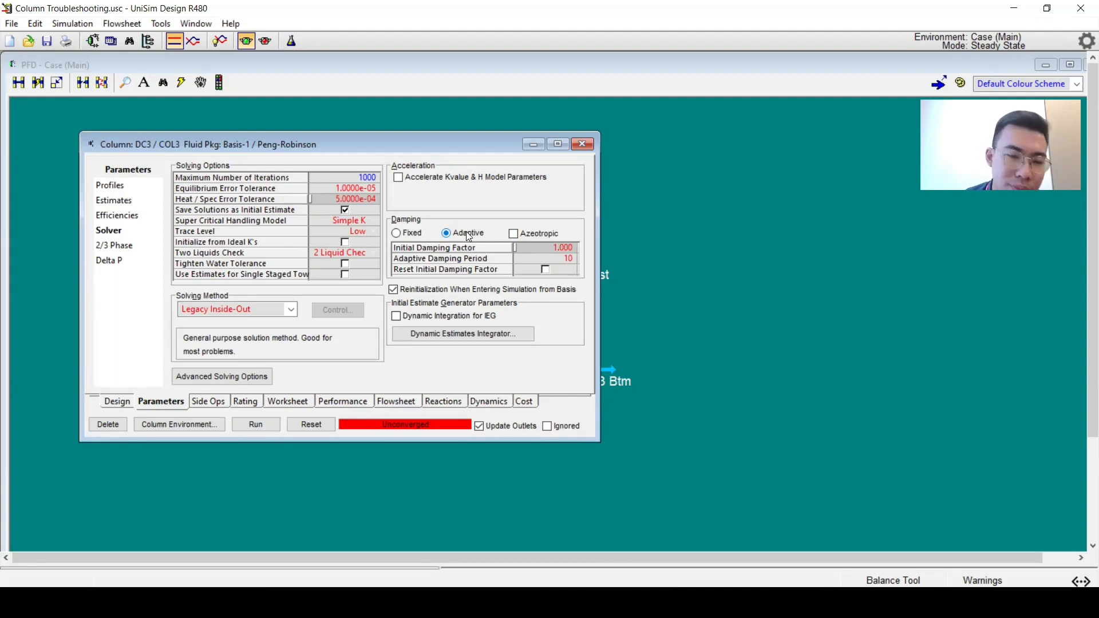
left_click(544, 246)
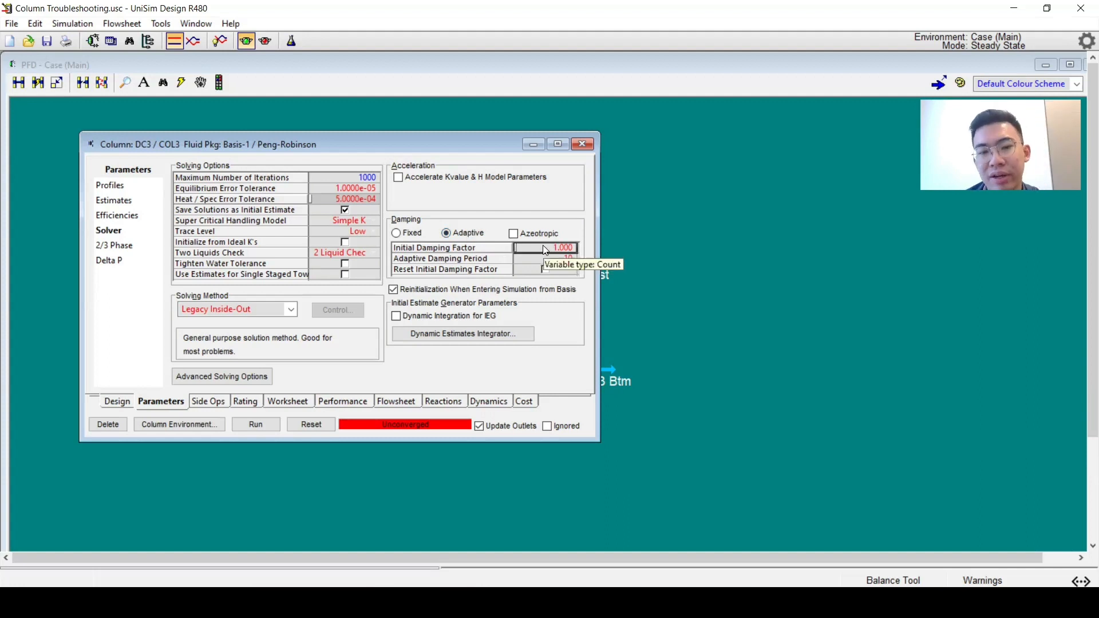
left_click(544, 261)
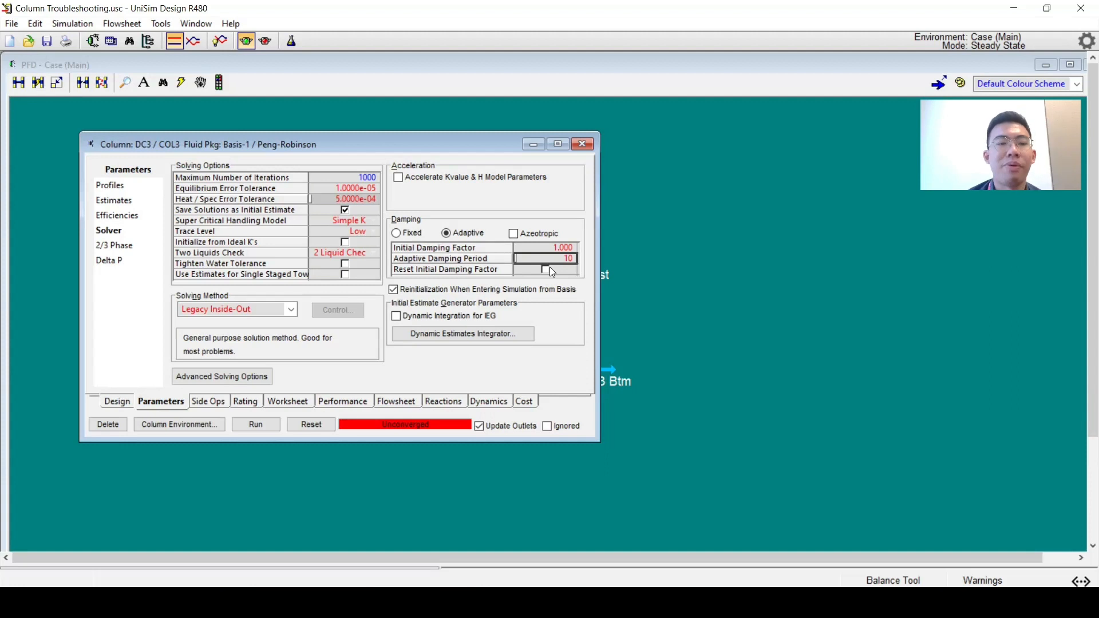
left_click(273, 211)
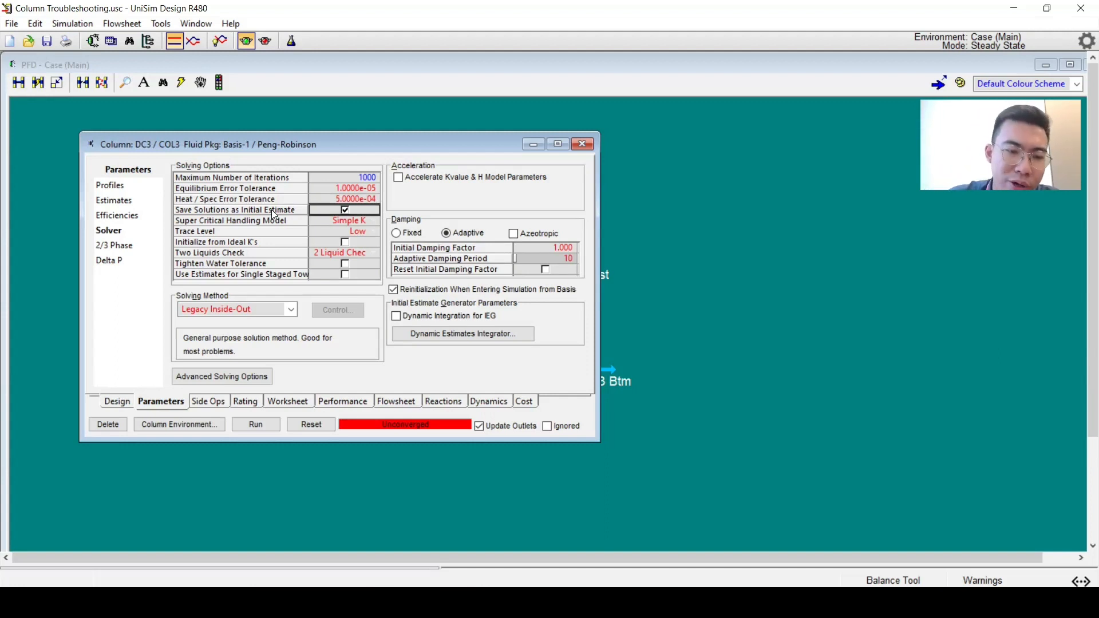
Run column DC3 and check its specifications on the monitor page
left_click(256, 424)
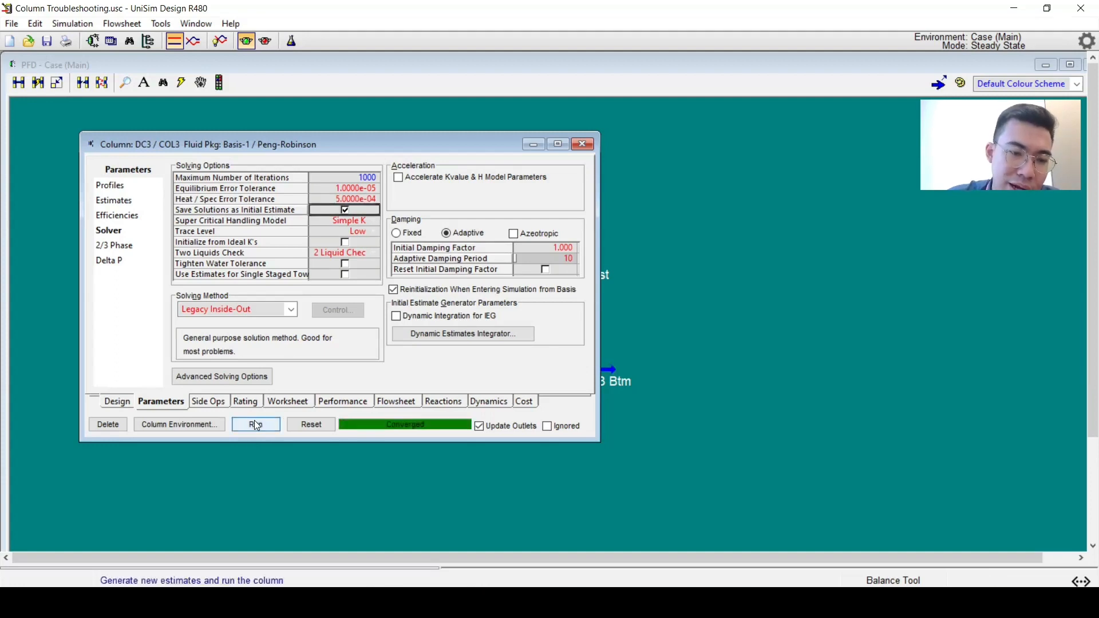
left_click(113, 404)
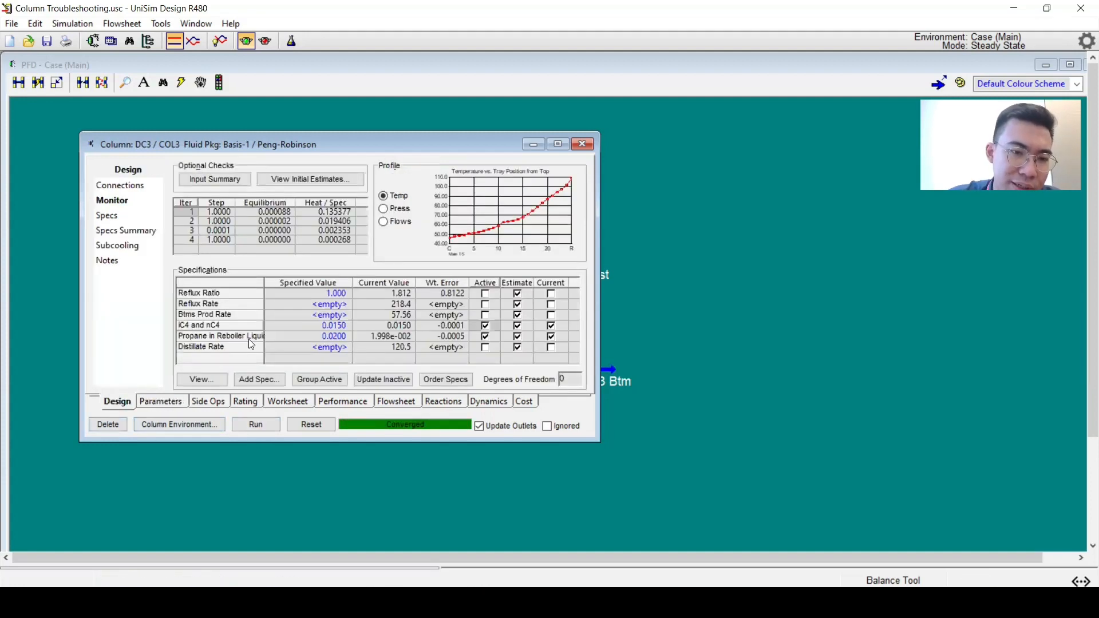
left_click(332, 306)
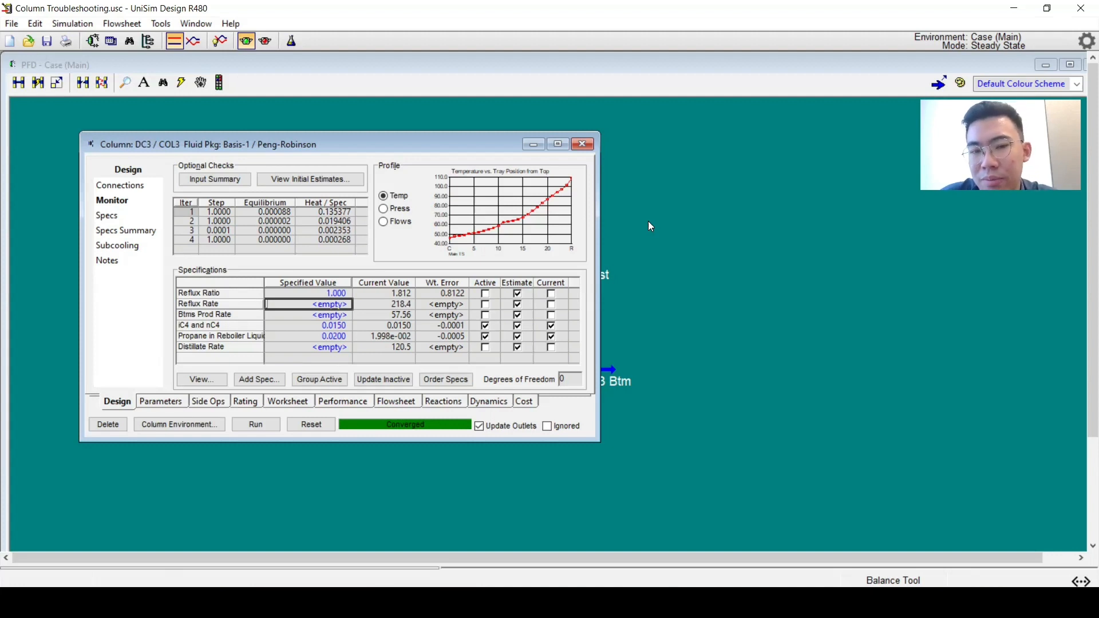
mouse_move(374, 303)
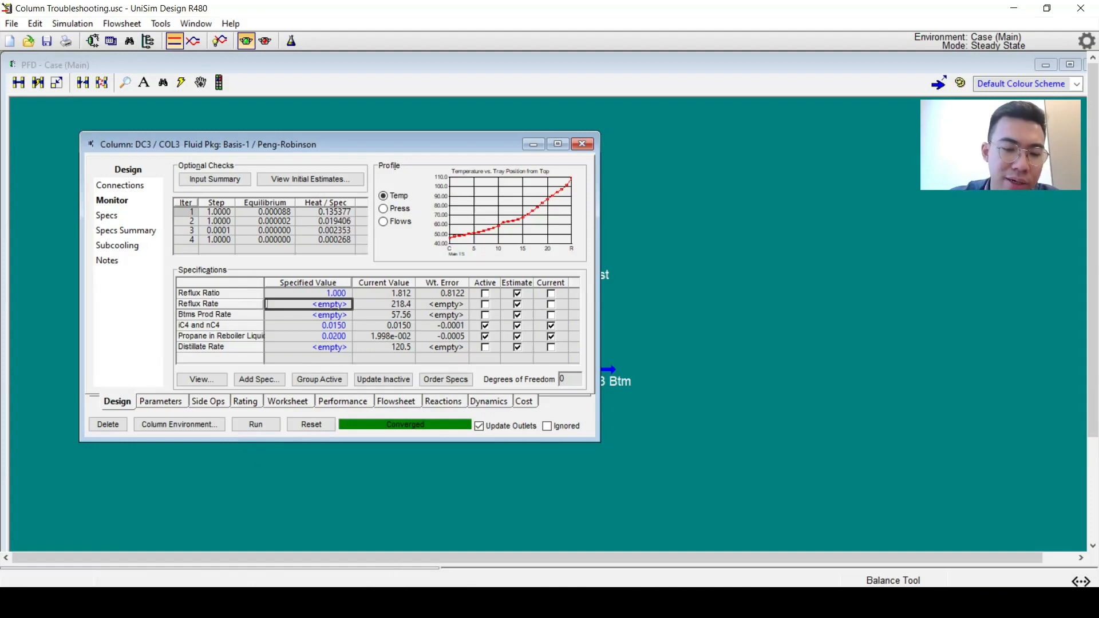
Switch to PowerPoint to read the Active Specs slide, and return to the column simulation in UniSim Design
key("alt+Tab")
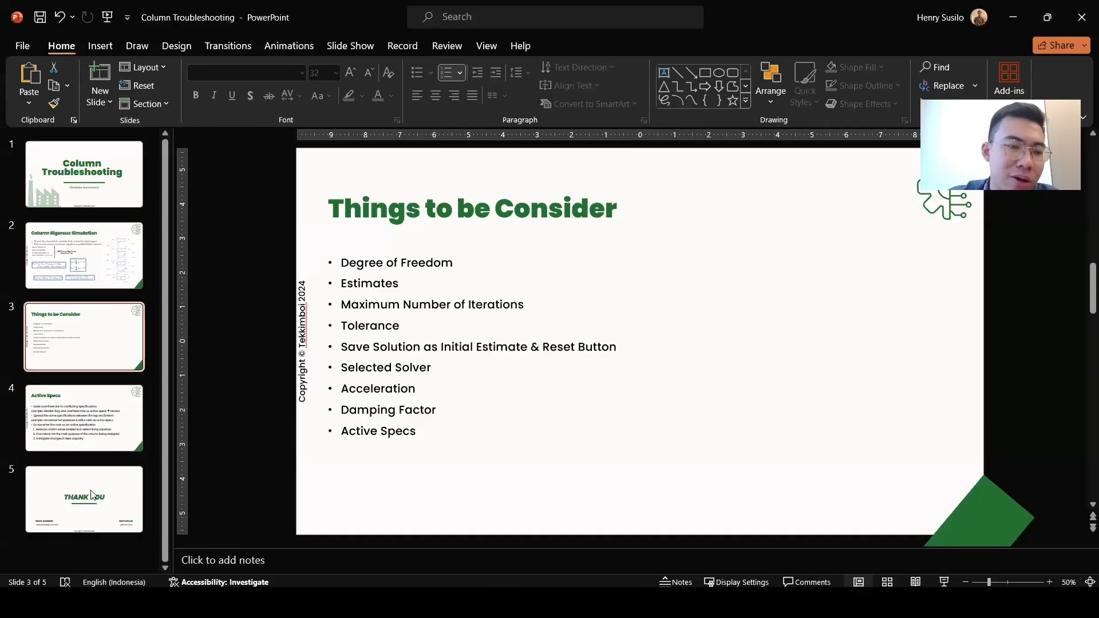
left_click(92, 453)
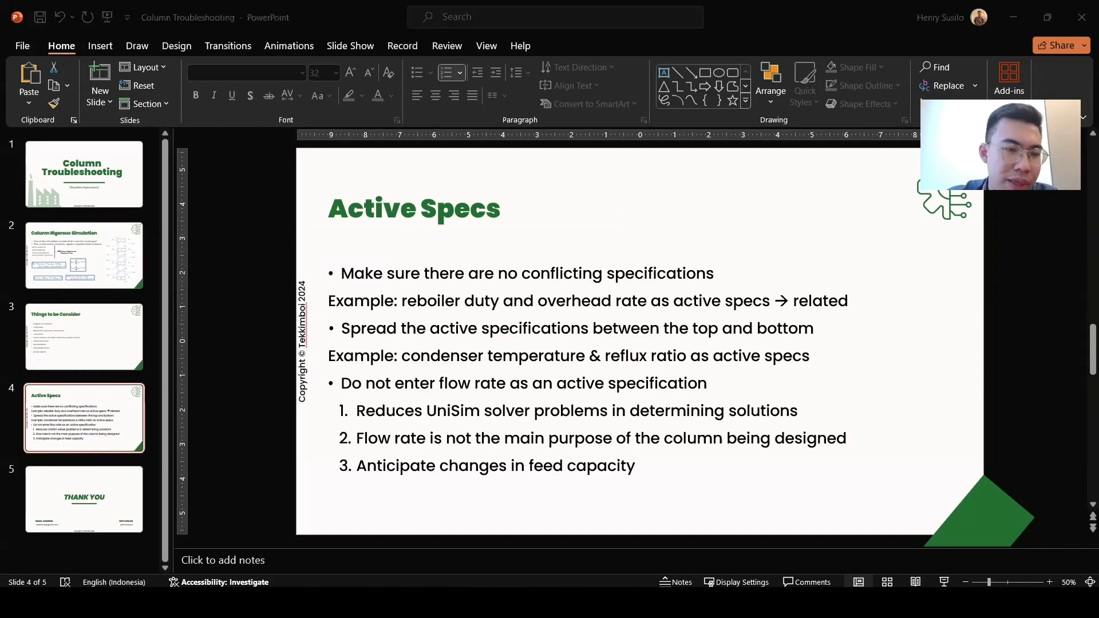
key("alt+Tab")
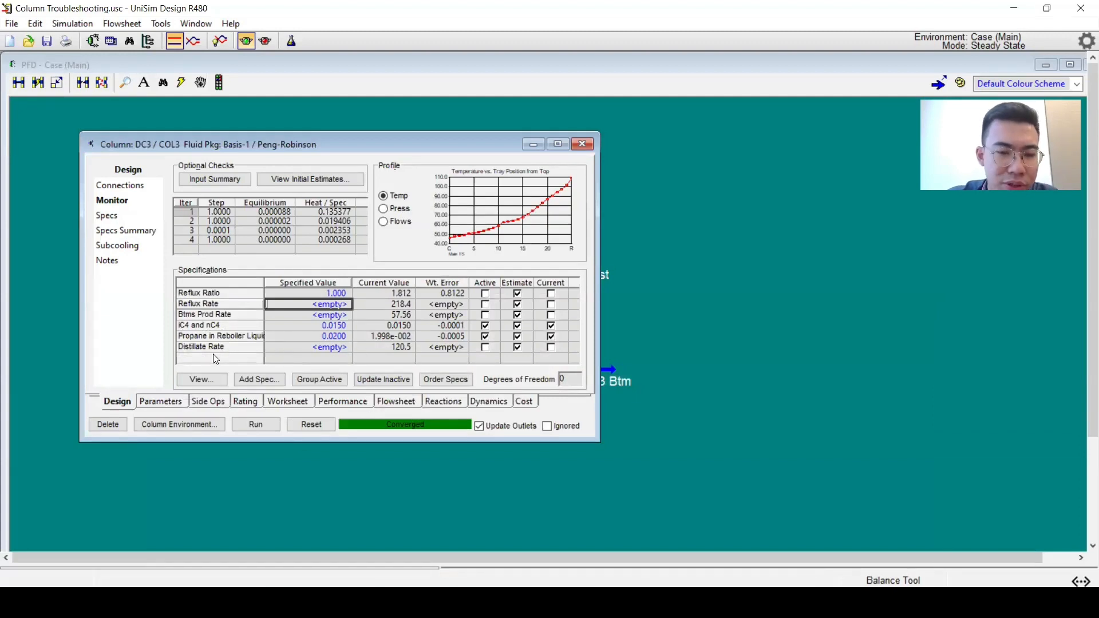
Add a column draw rate specification for the DC3 Dist stream on a mass flow basis
left_click(260, 380)
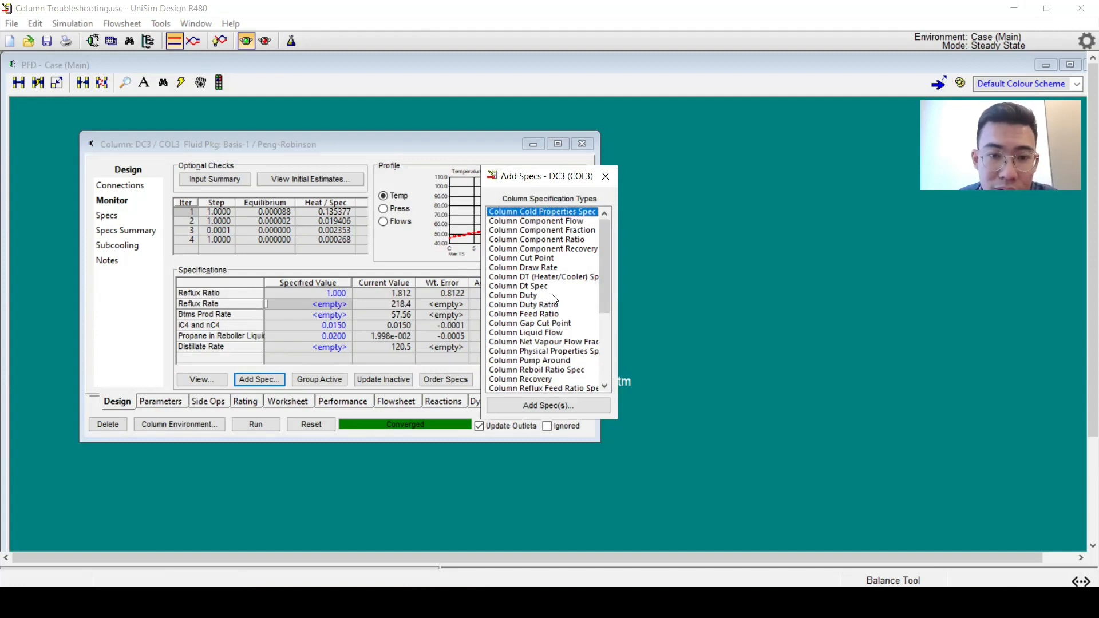
left_click(544, 268)
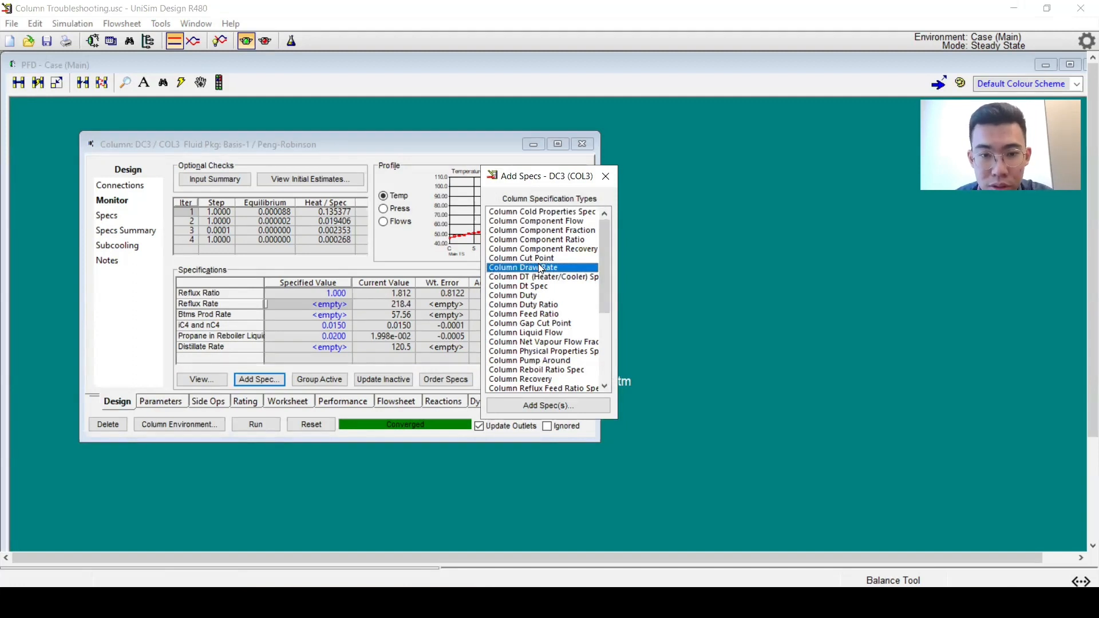
left_click(549, 406)
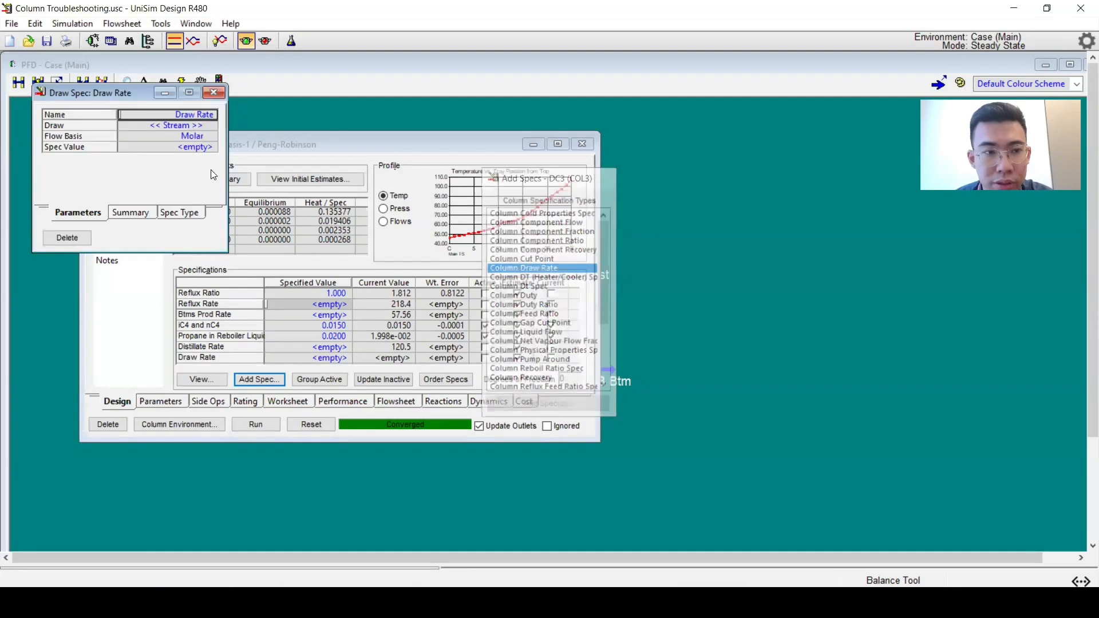
left_click(211, 124)
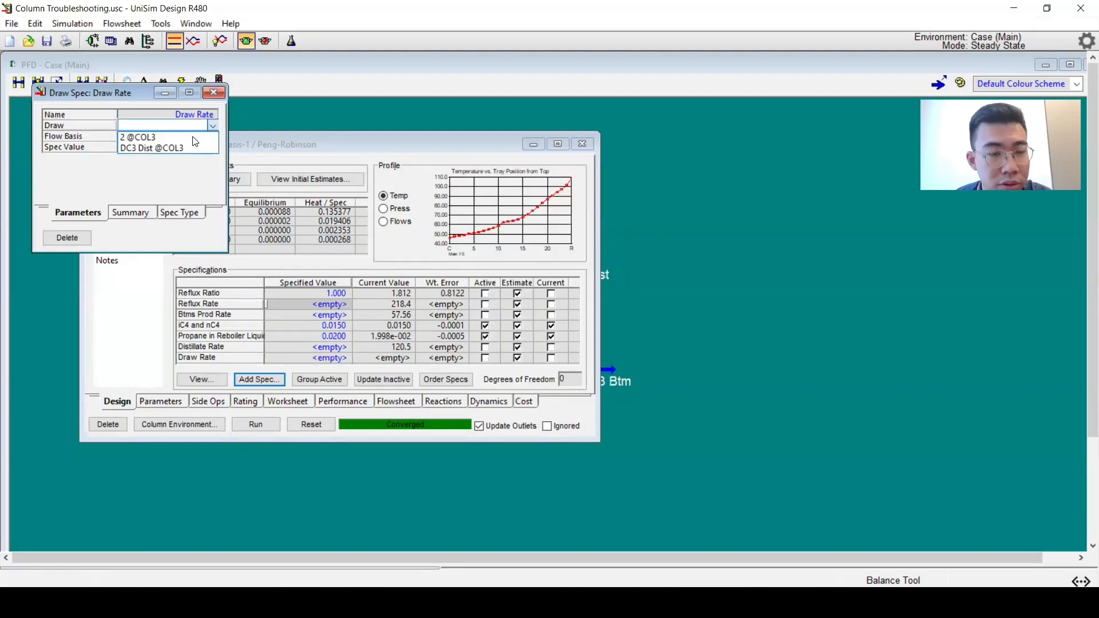
left_click(169, 148)
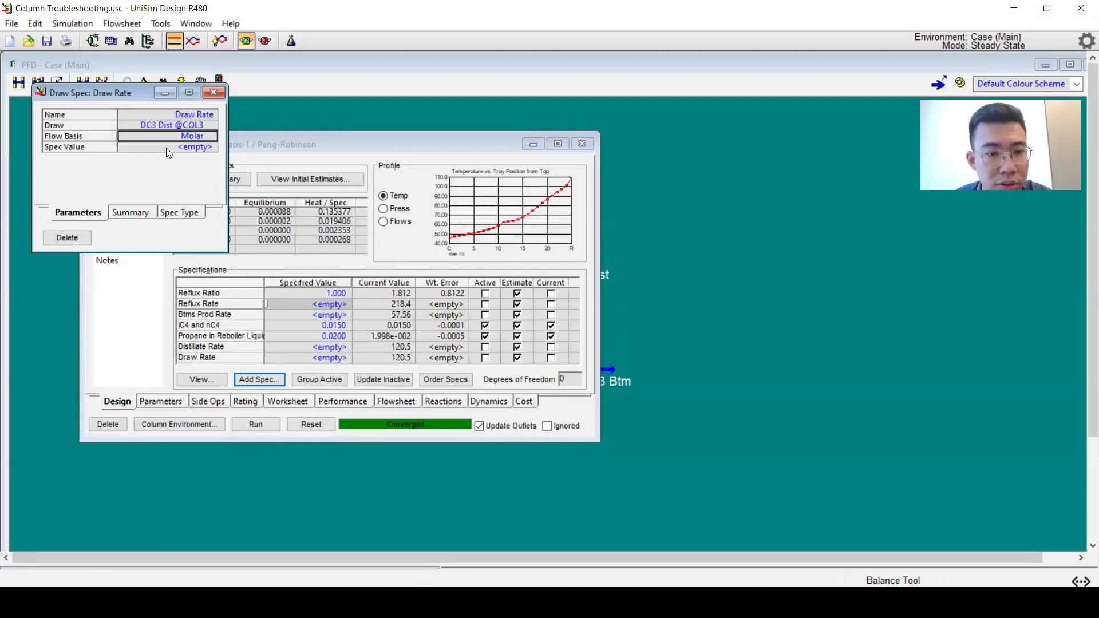
left_click(214, 136)
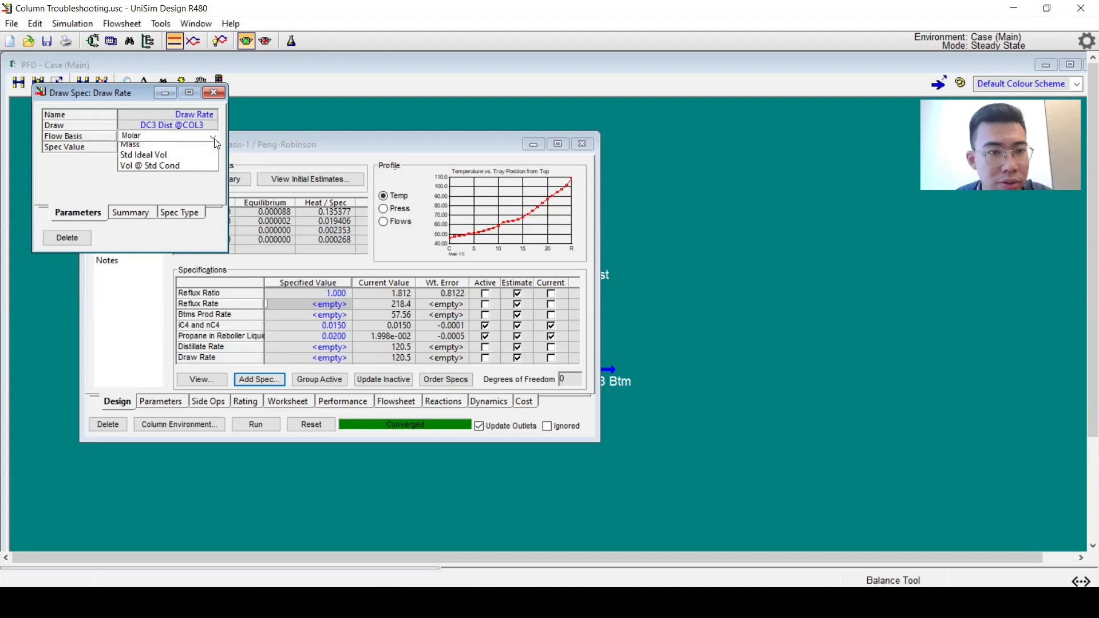
left_click(178, 155)
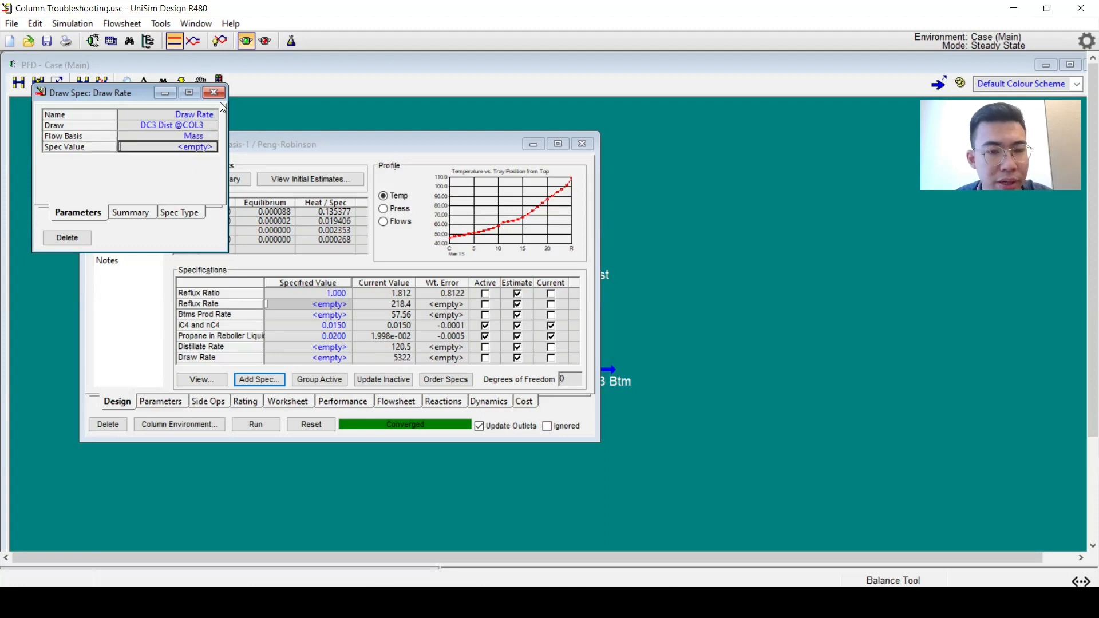
left_click(214, 94)
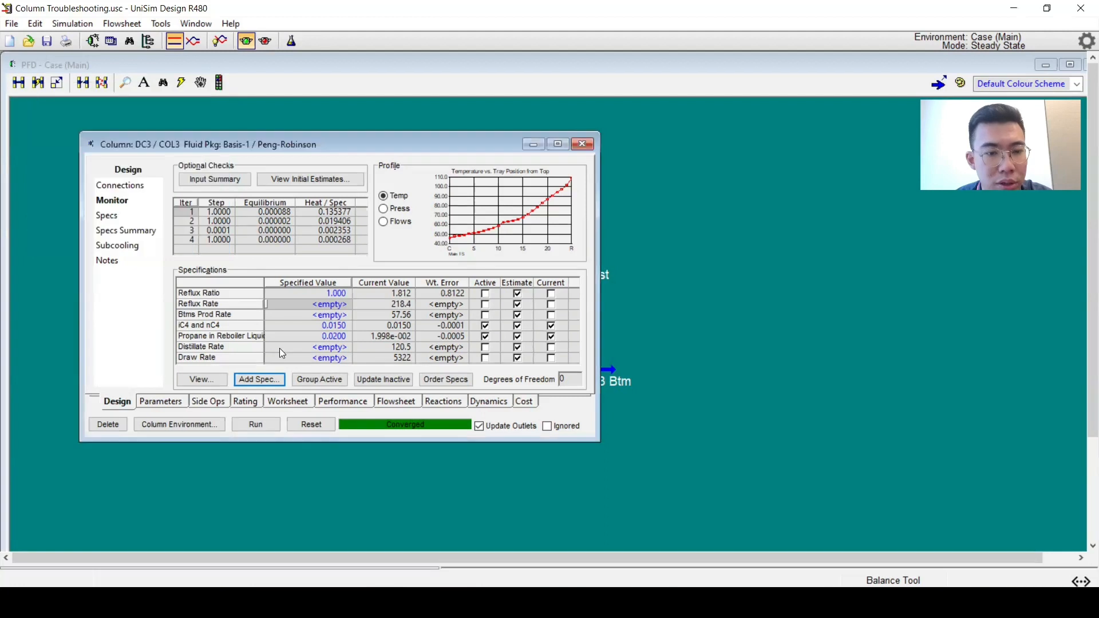
Set the specified distillate rate to 120.5 kgmole/h and the new draw rate to 5000 kg/h
left_click(304, 352)
type("120.5")
key("Return")
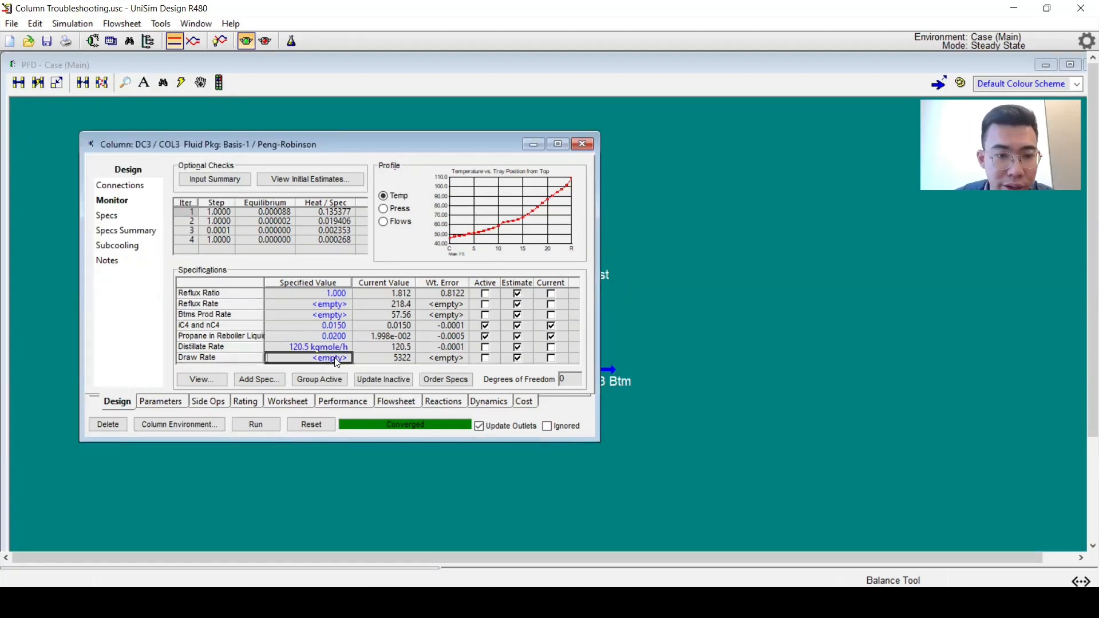
type("5000 kg/h")
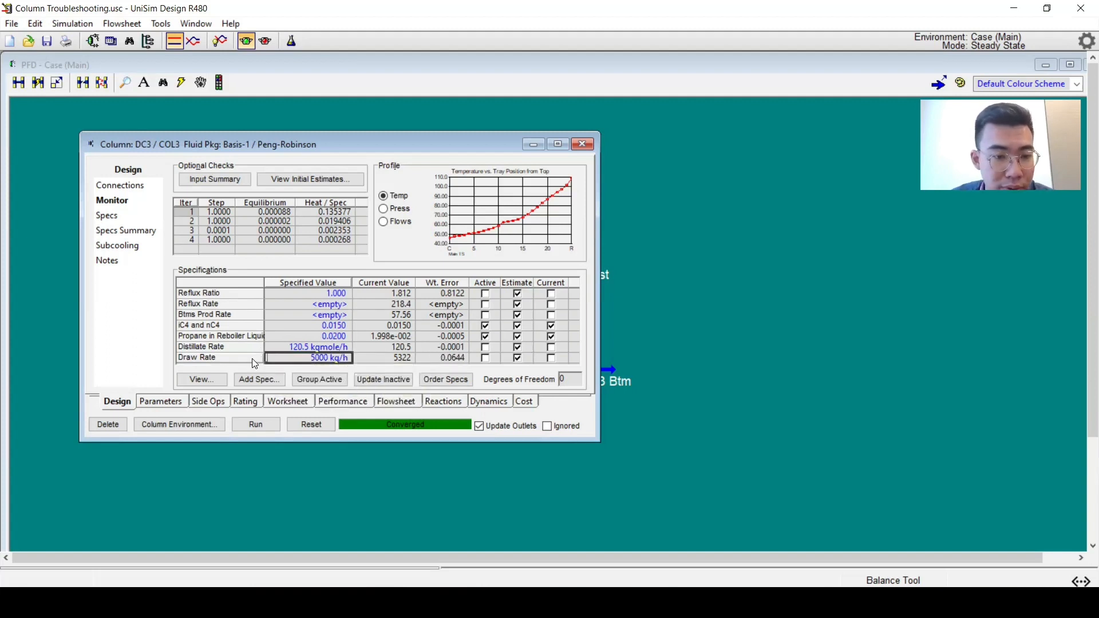
Rename the Draw Rate specification as Mass Dist Rate
double_click(252, 358)
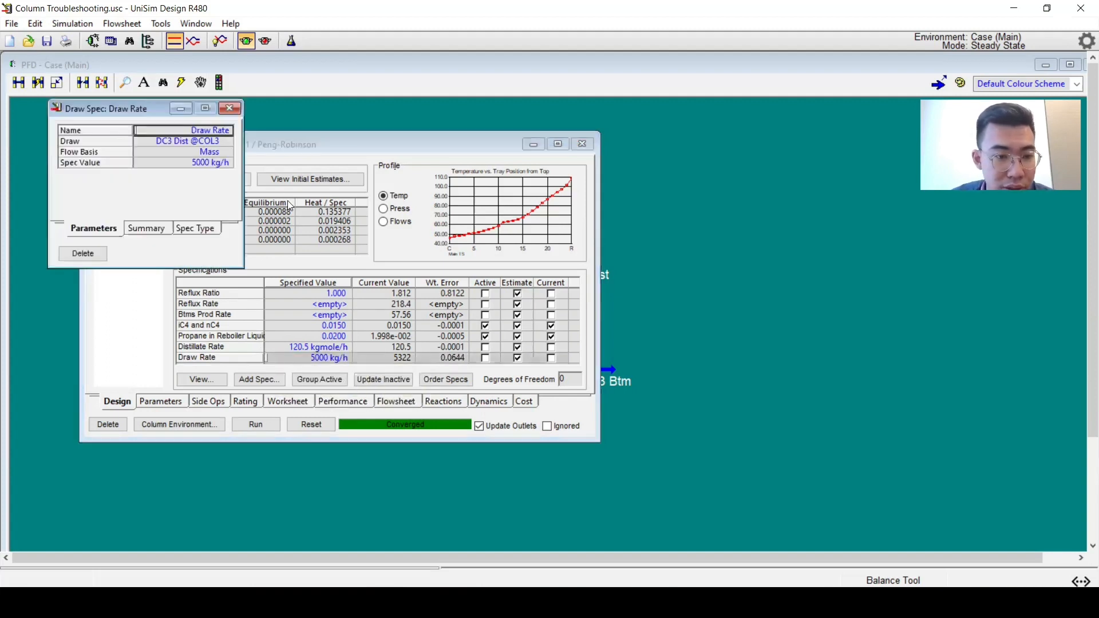
left_click(184, 132)
type("Mass D")
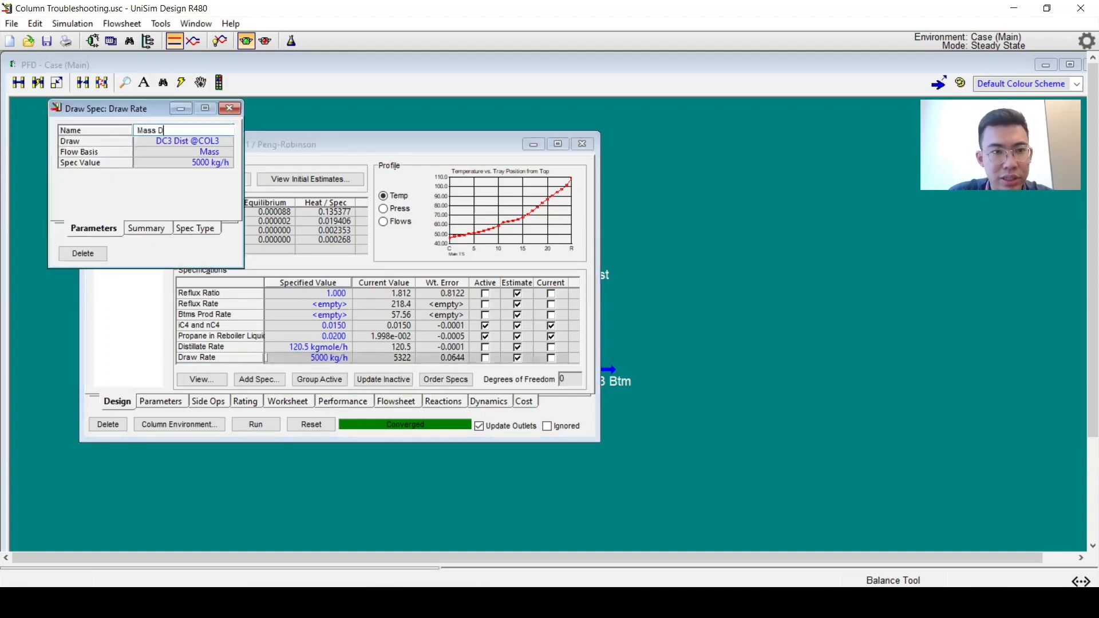
type("ist Rate")
key("Return")
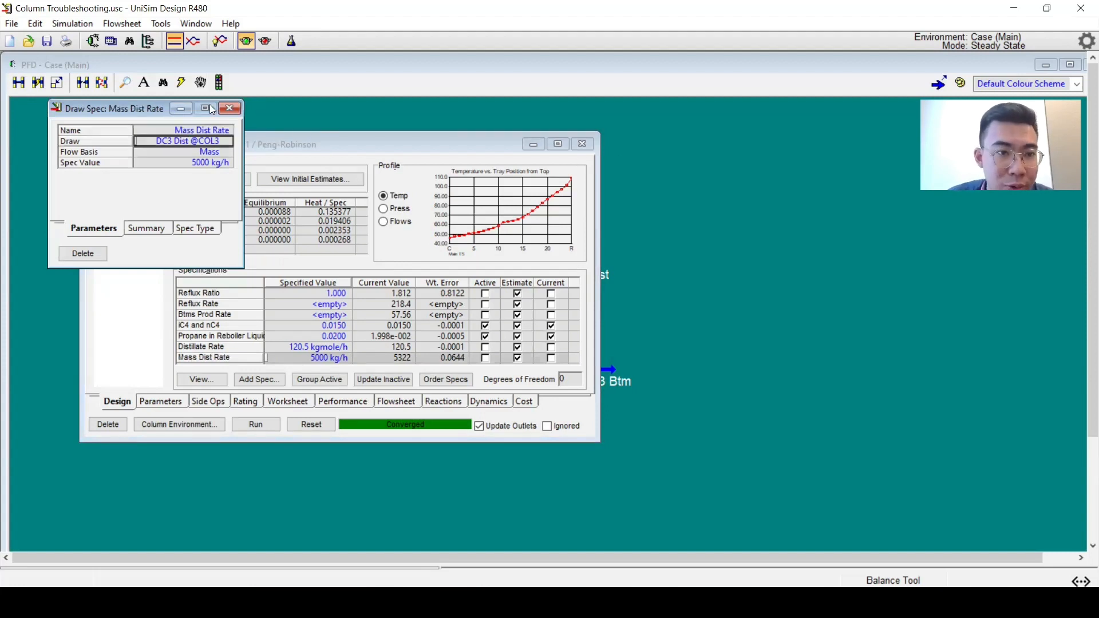
left_click(230, 109)
Rename the Distillate Rate specification as Molar Dist Rate
double_click(222, 347)
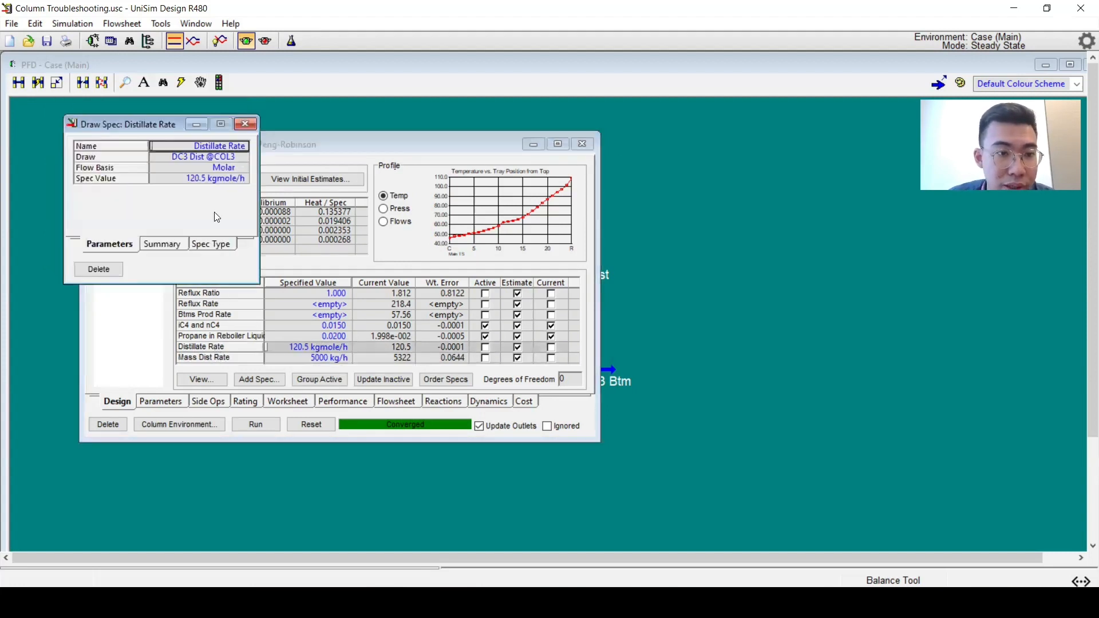
type("Molar D")
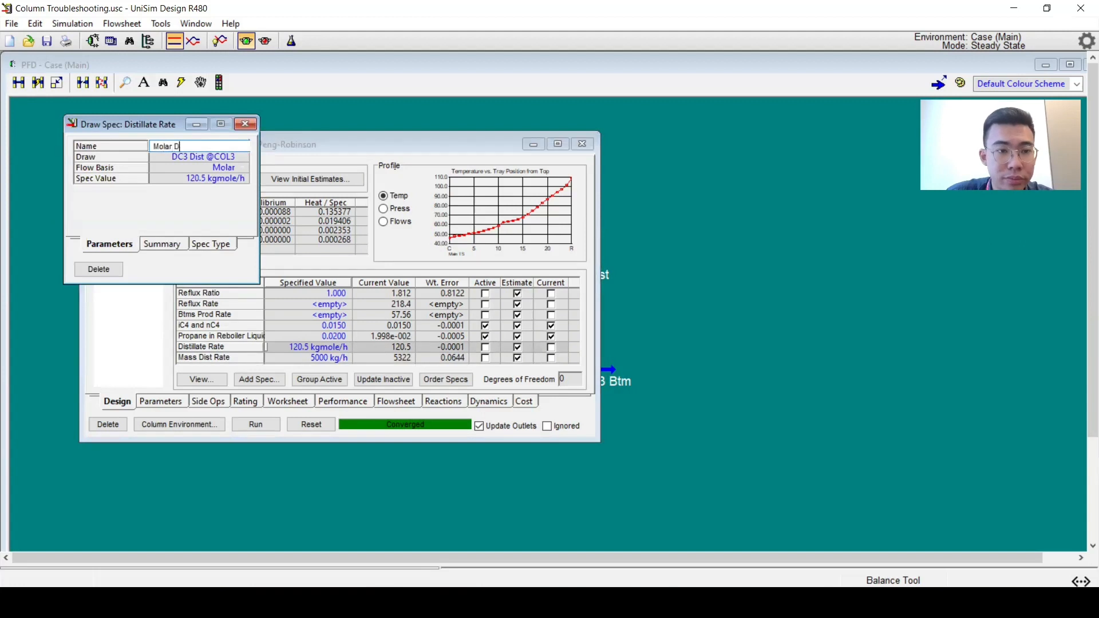
type("ist Rate")
key("Return")
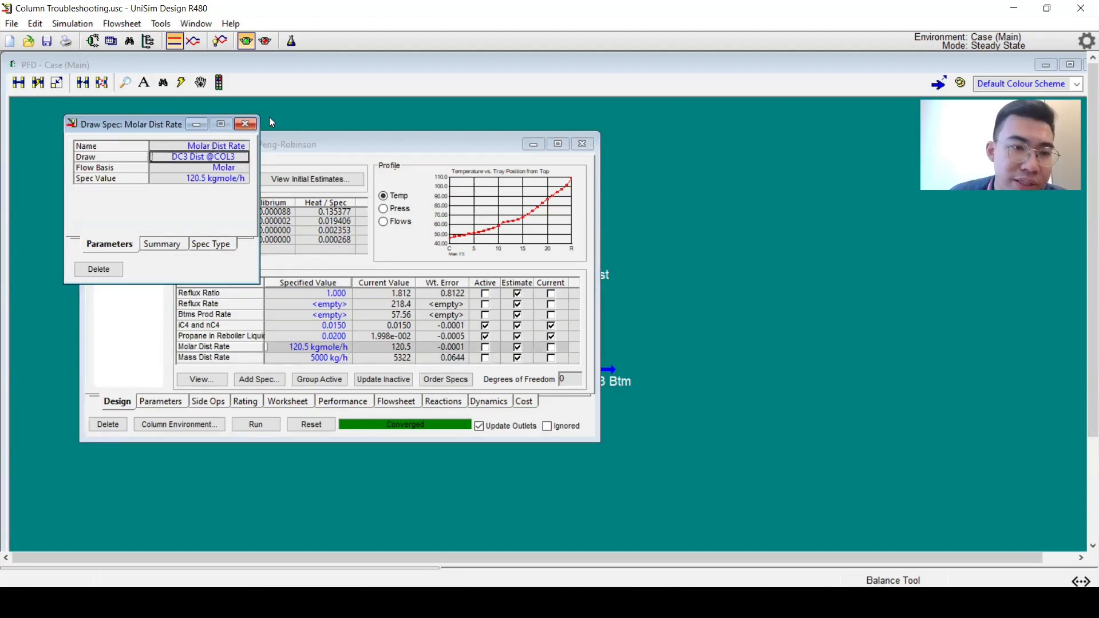
left_click(246, 125)
Try solving with Molar Dist Rate and Mass Dist Rate active instead of the two composition specifications, and dismiss the resulting windows
left_click(486, 326)
left_click(485, 337)
left_click(485, 347)
left_click(486, 358)
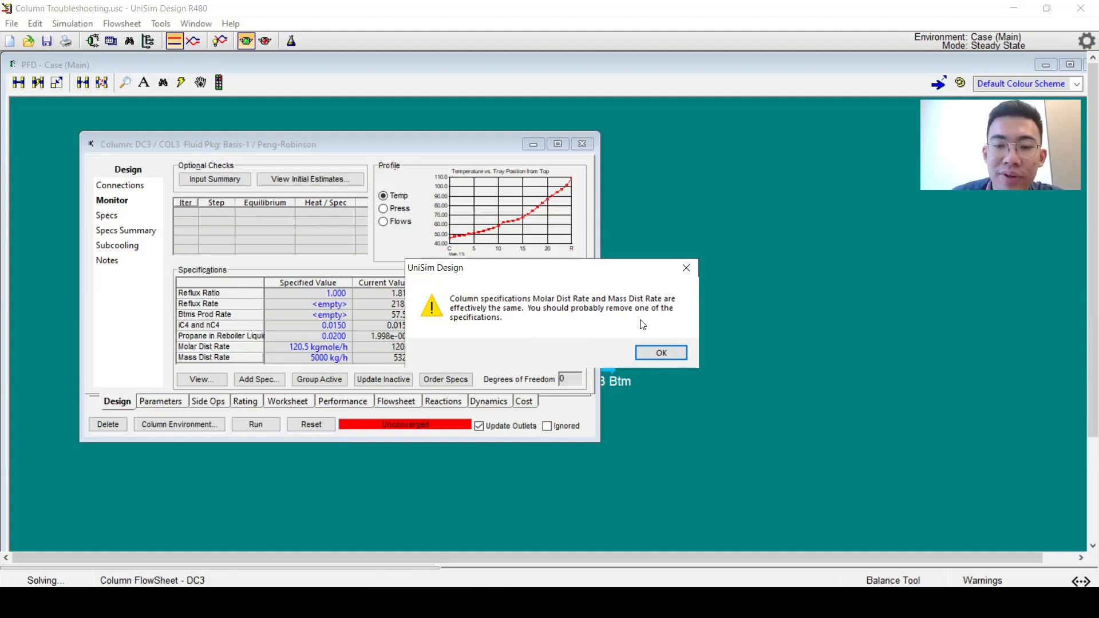
left_click(661, 354)
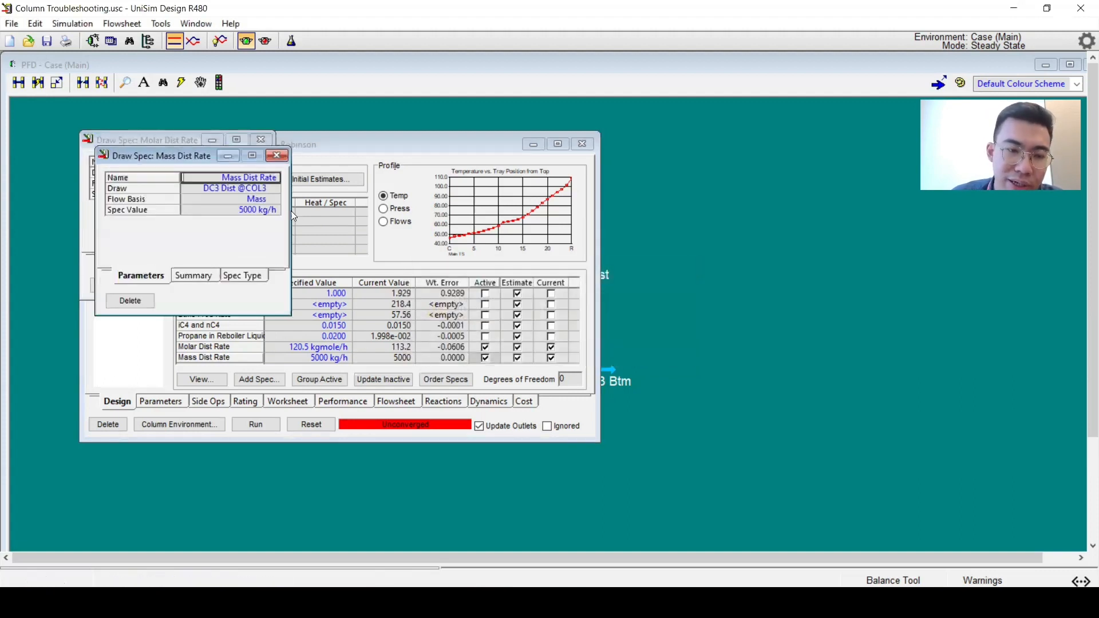
left_click(277, 156)
left_click(261, 140)
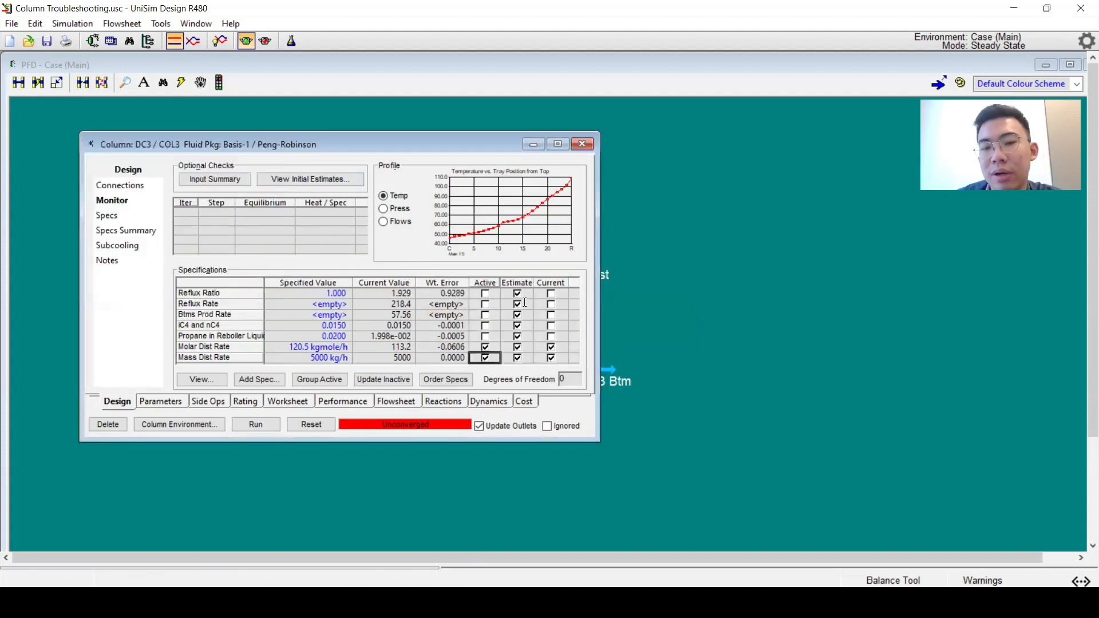
Consult the Active Specs slide in PowerPoint, and reactivate the Propane in Reboiler Liquid and iC4 and nC4 specifications in UniSim Design
key("alt+Tab")
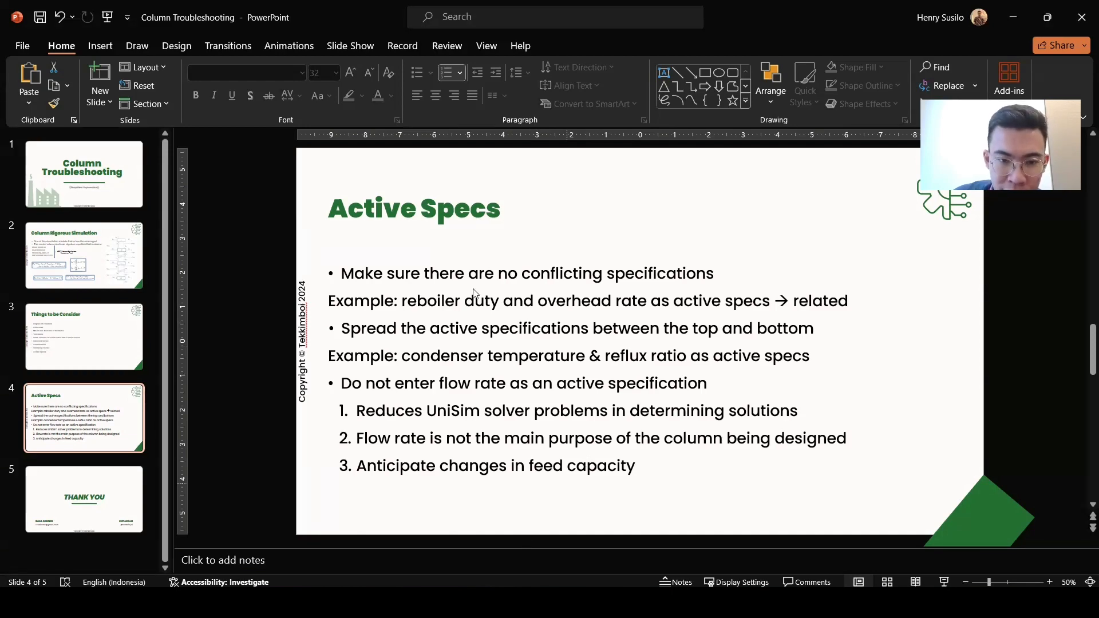
key("alt+Tab")
left_click(485, 336)
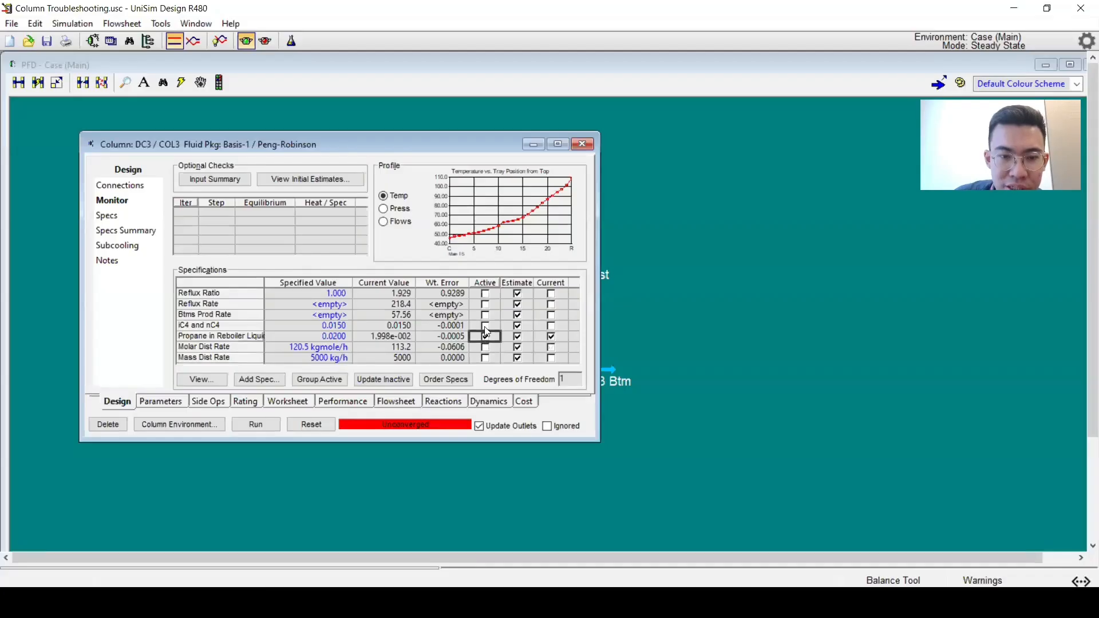
left_click(485, 325)
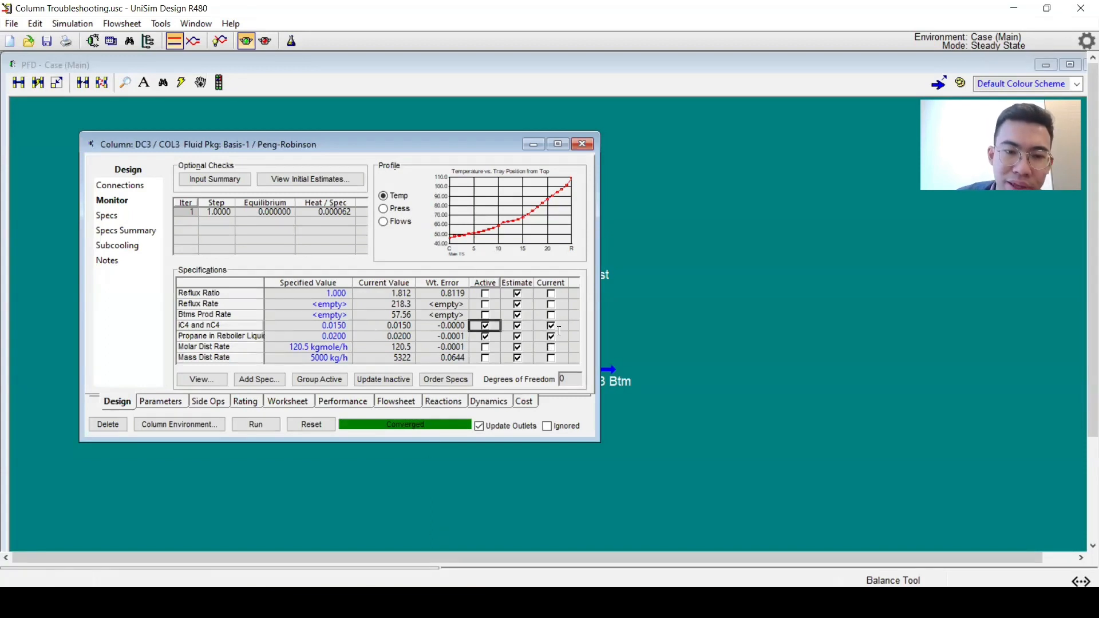
Reread PowerPoint's Active Specs slide, and examine in UniSim Design which stage and components the two active composition specifications cover
key("alt+Tab")
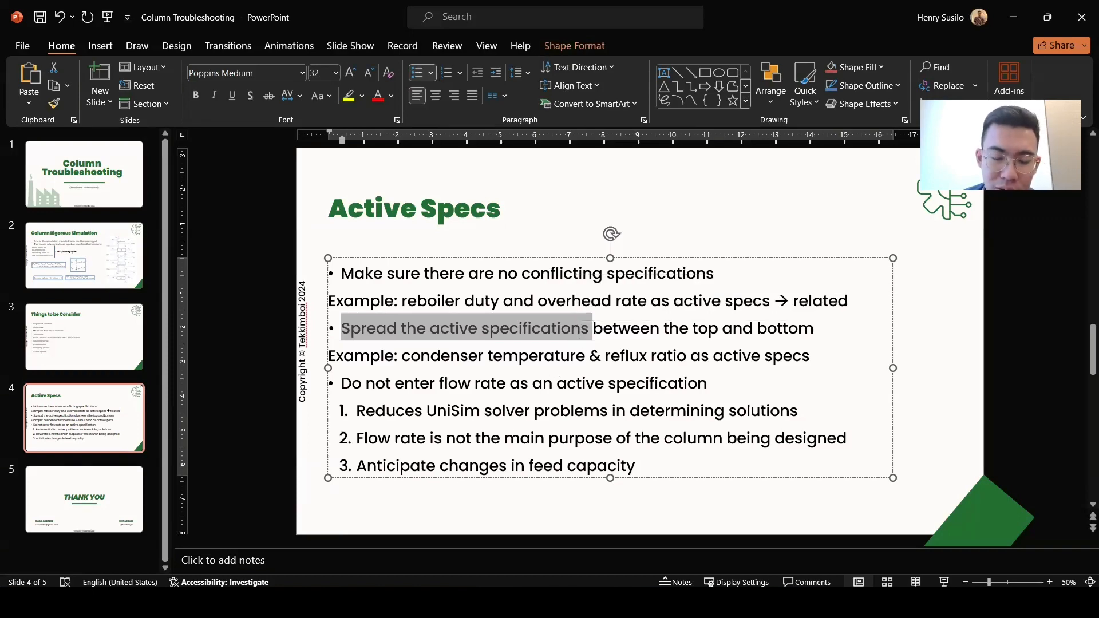
key("alt+Tab")
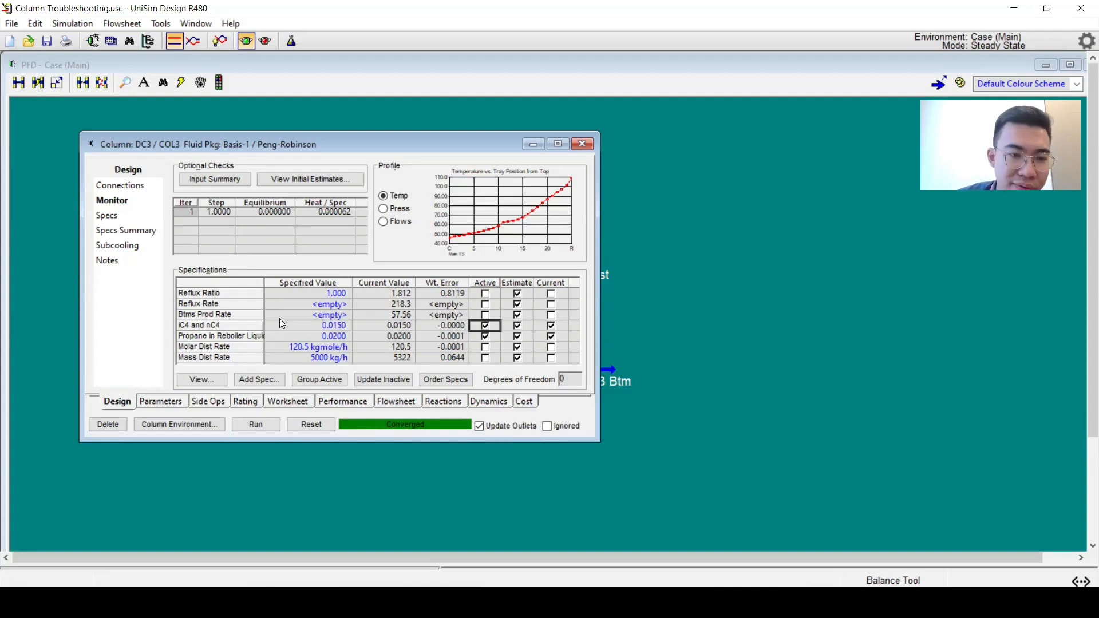
left_click(232, 325)
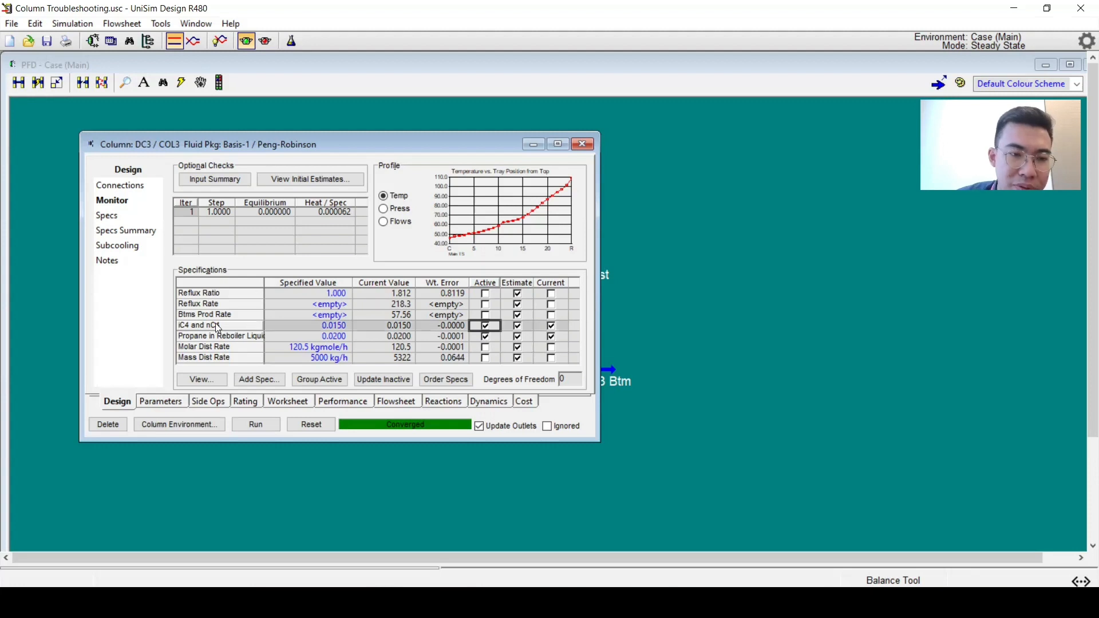
double_click(218, 330)
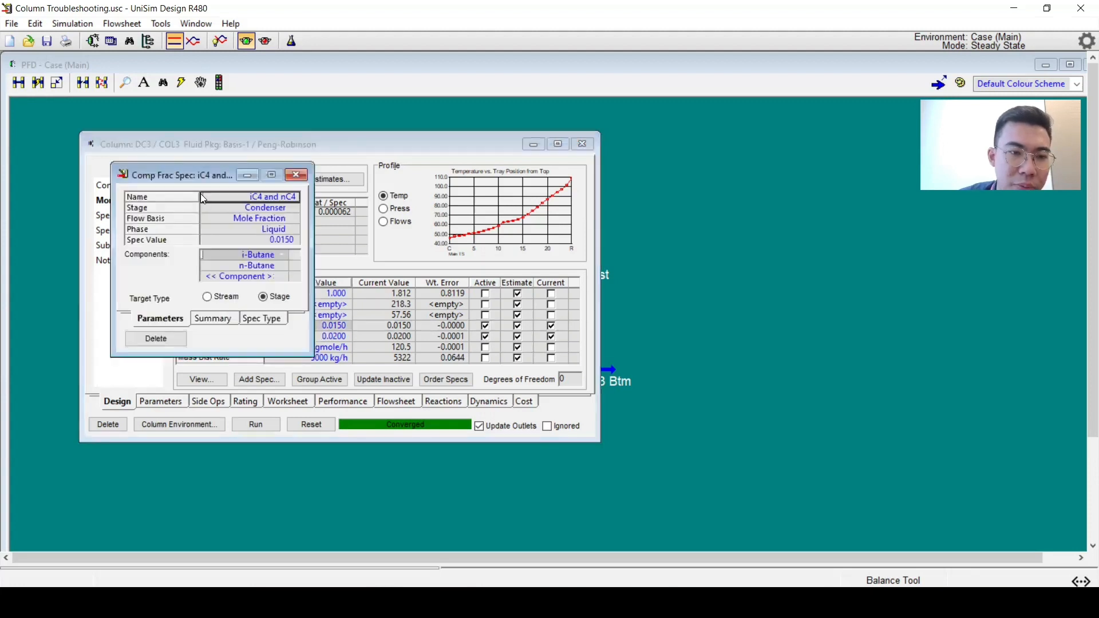
left_click_drag(190, 173, 516, 180)
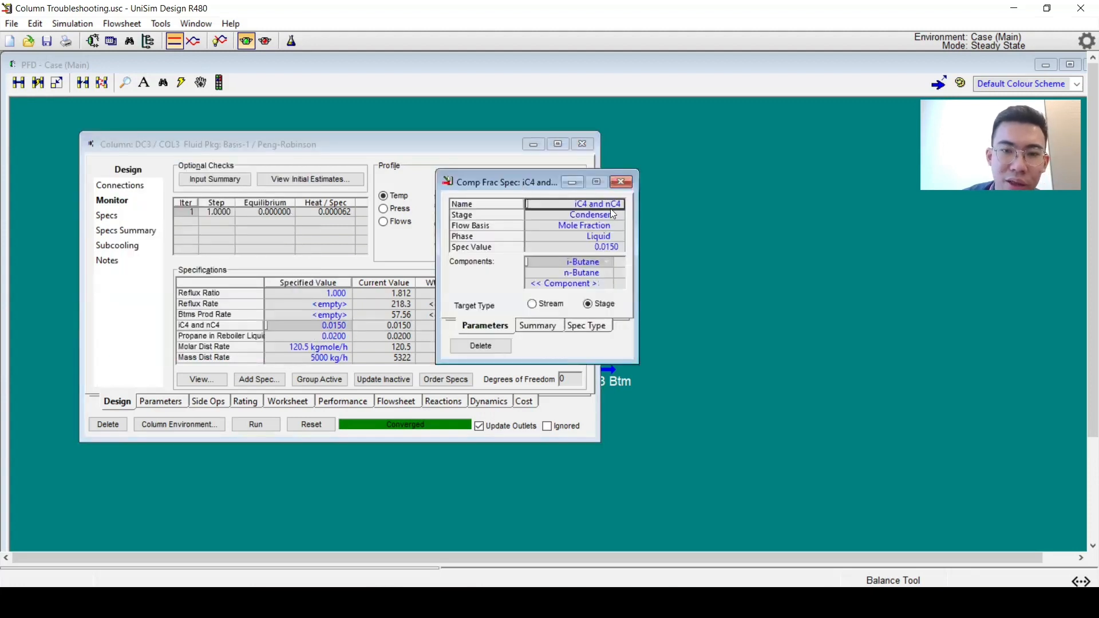
left_click(621, 182)
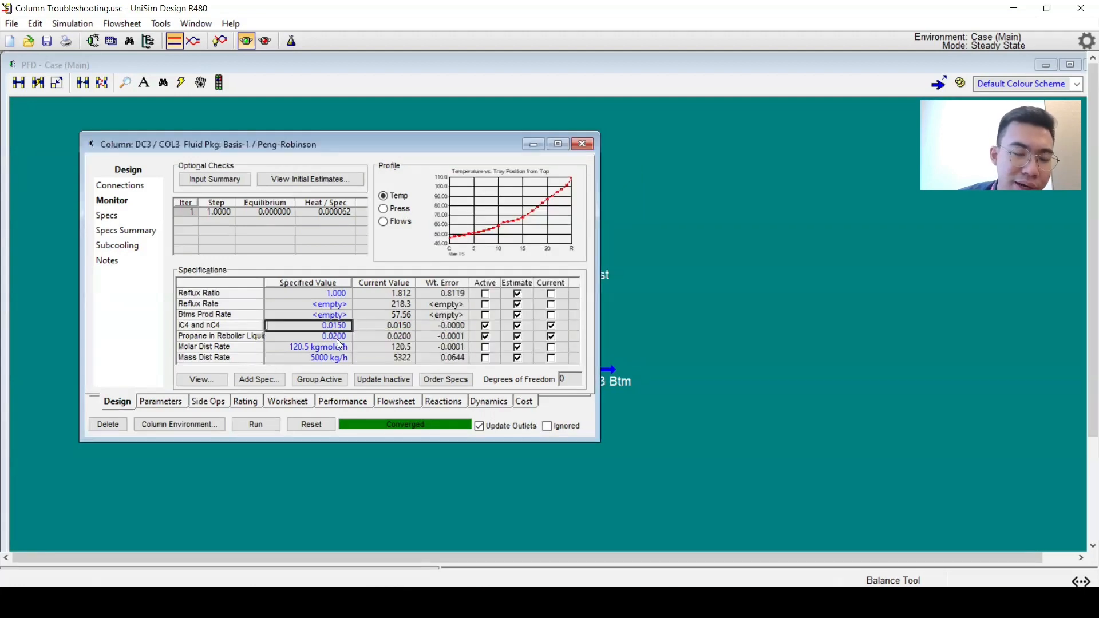
double_click(218, 336)
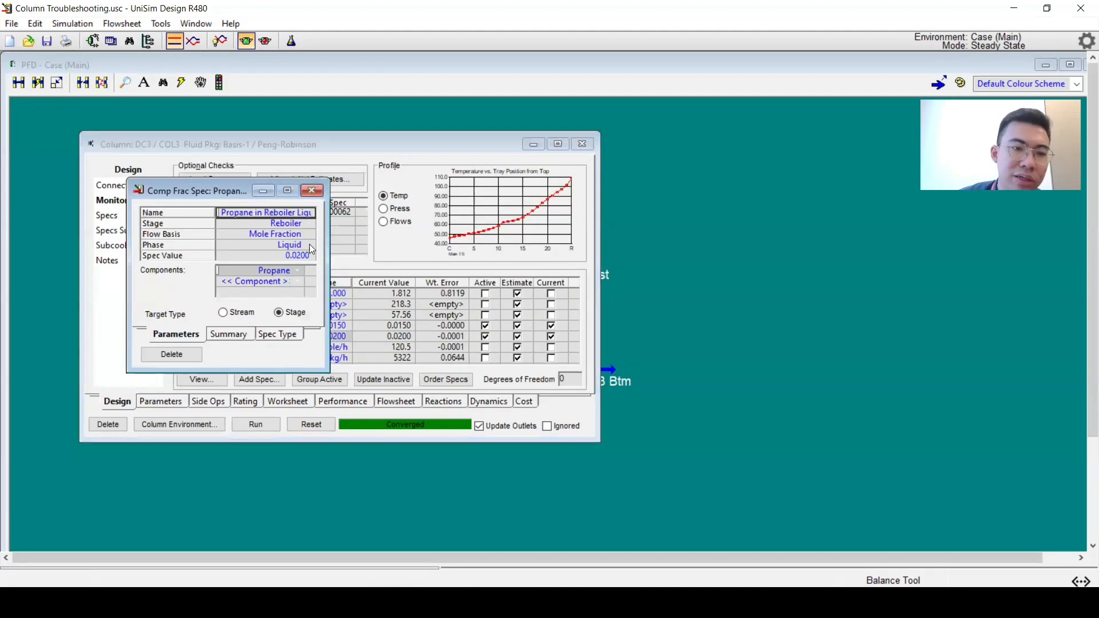
left_click(309, 190)
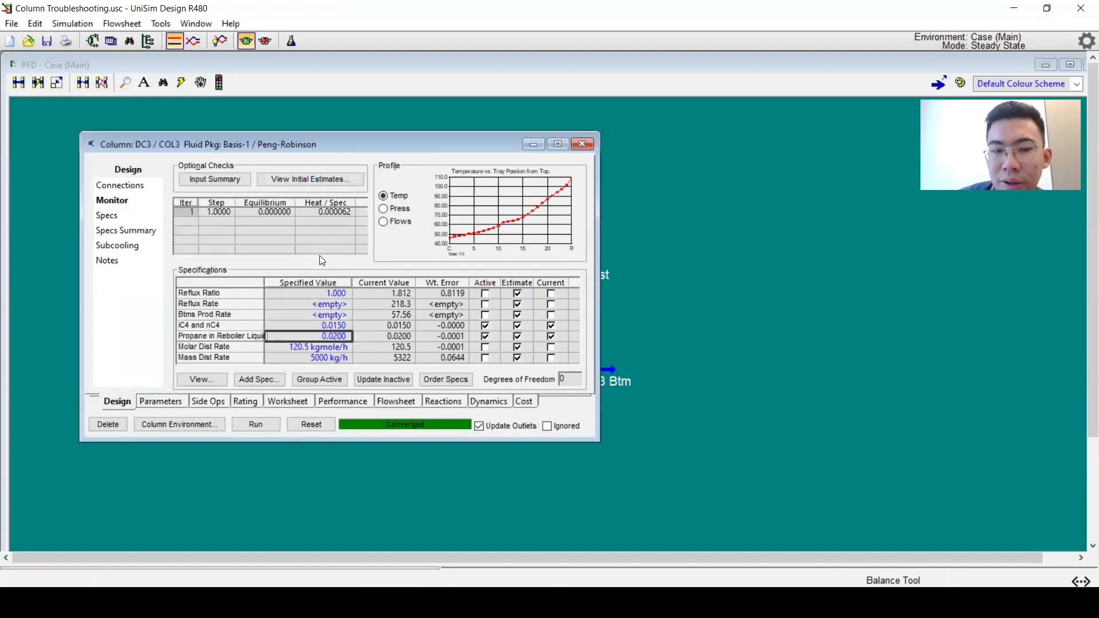
Replace Propane in Reboiler Liquid with Reflux Ratio as an active specification, and stop and reset the column solver
left_click(485, 337)
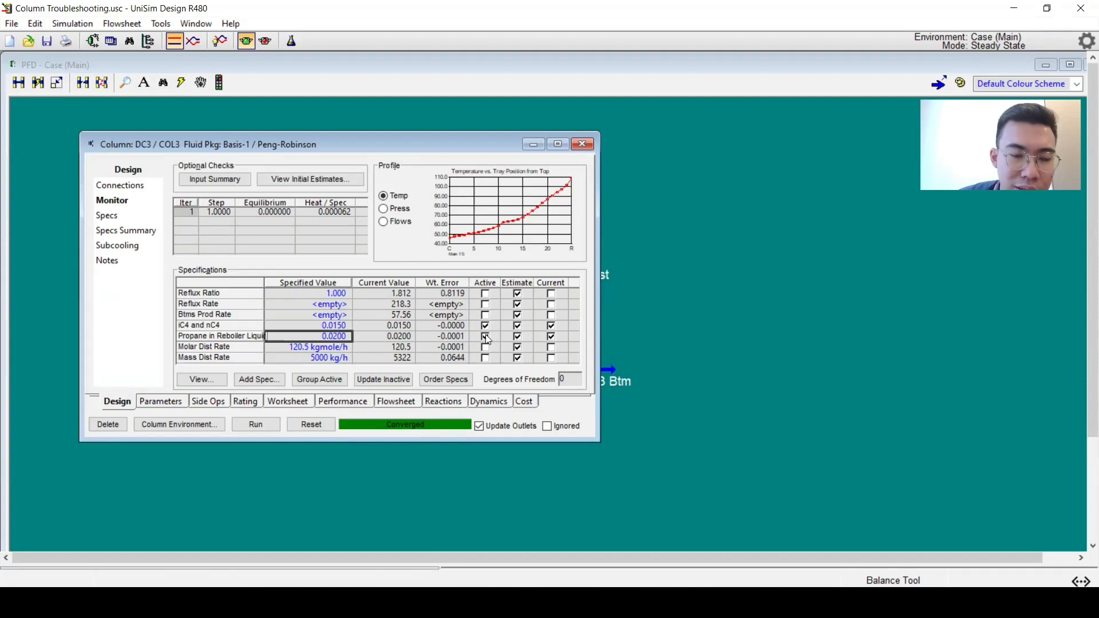
left_click(486, 294)
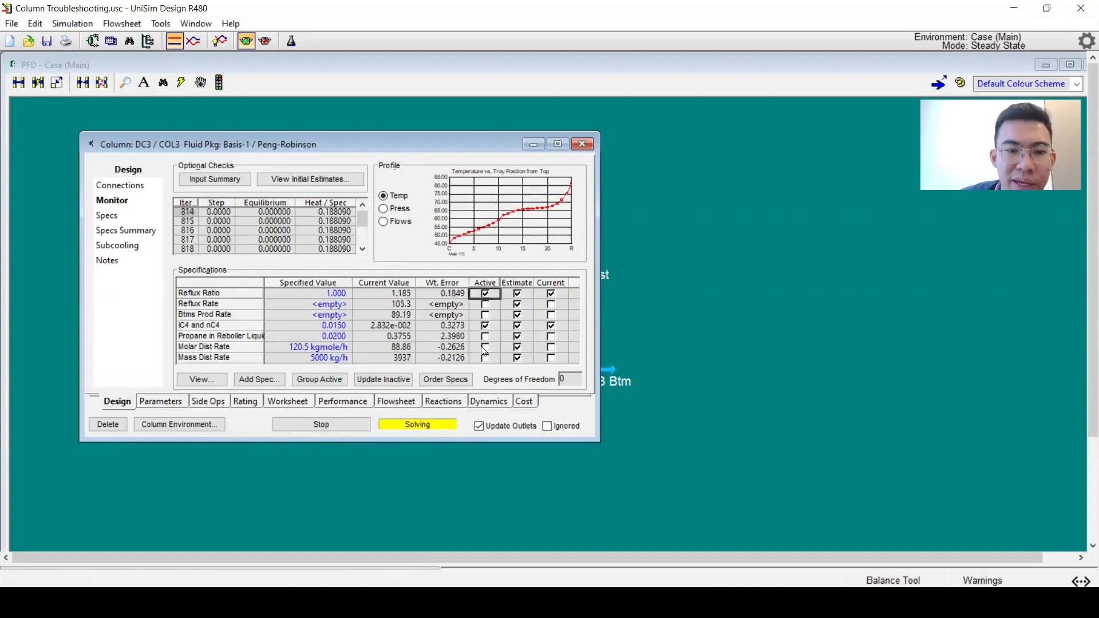
left_click(321, 424)
left_click(329, 421)
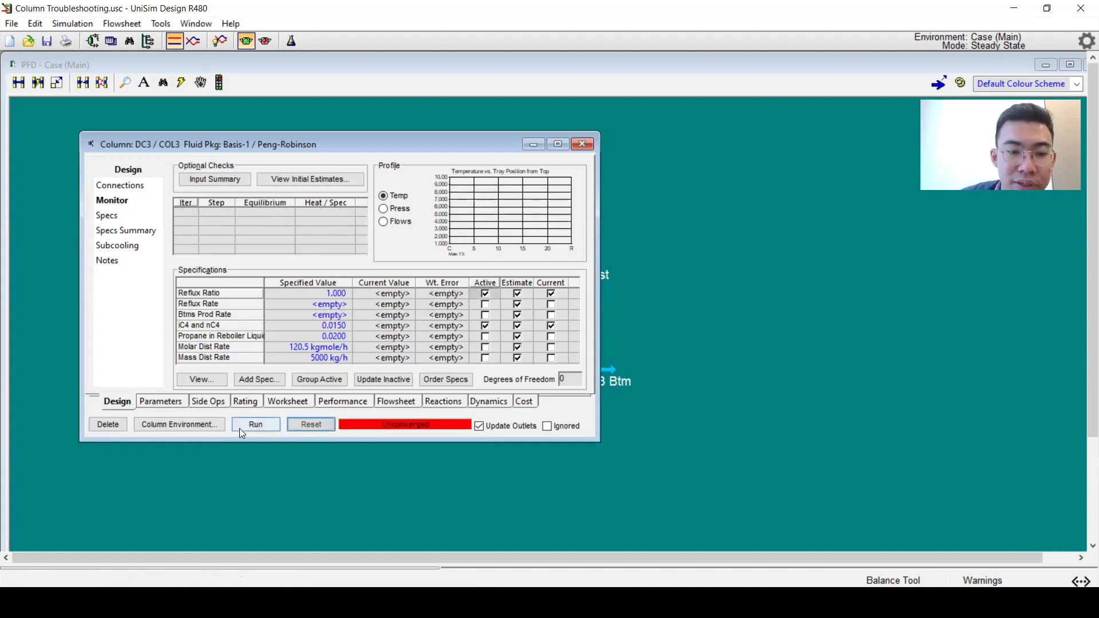
Try running the column with Reflux Ratio and iC4 and nC4 active, and stop and reset it
left_click(244, 428)
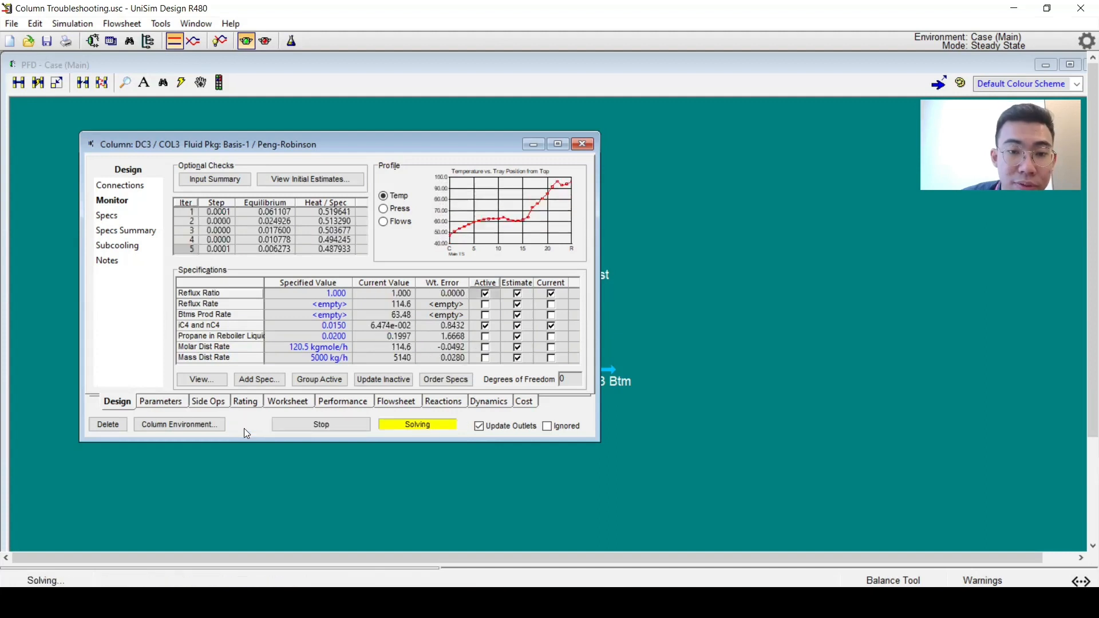
left_click(286, 431)
left_click(303, 425)
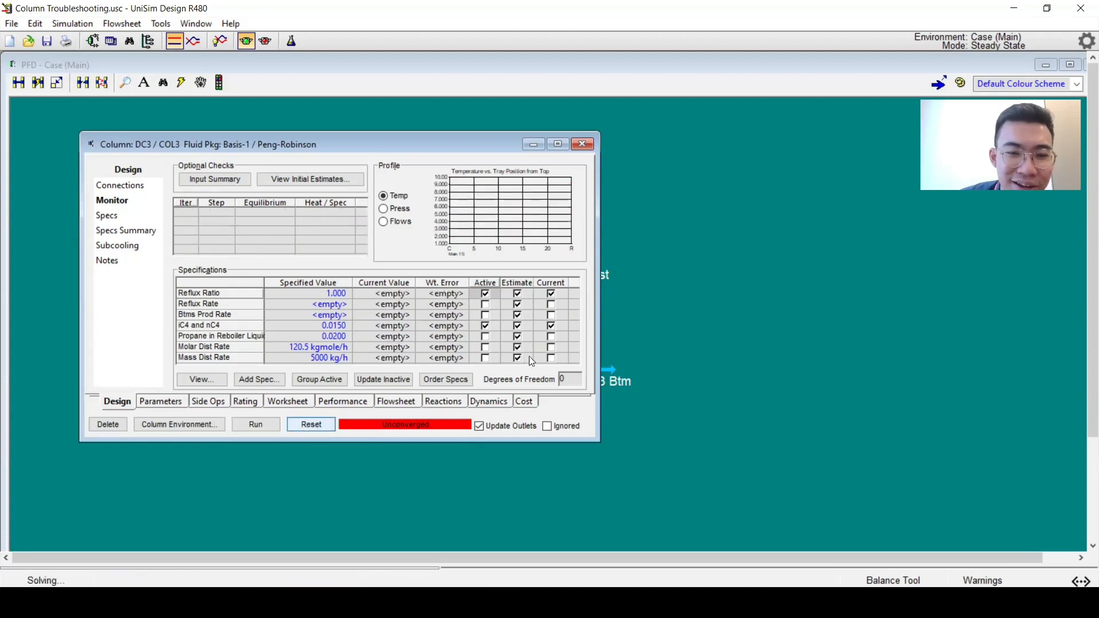
Replace Reflux Ratio with Propane in Reboiler Liquid as an active specification, and set Reflux Ratio's specified value to 1.6
left_click(486, 336)
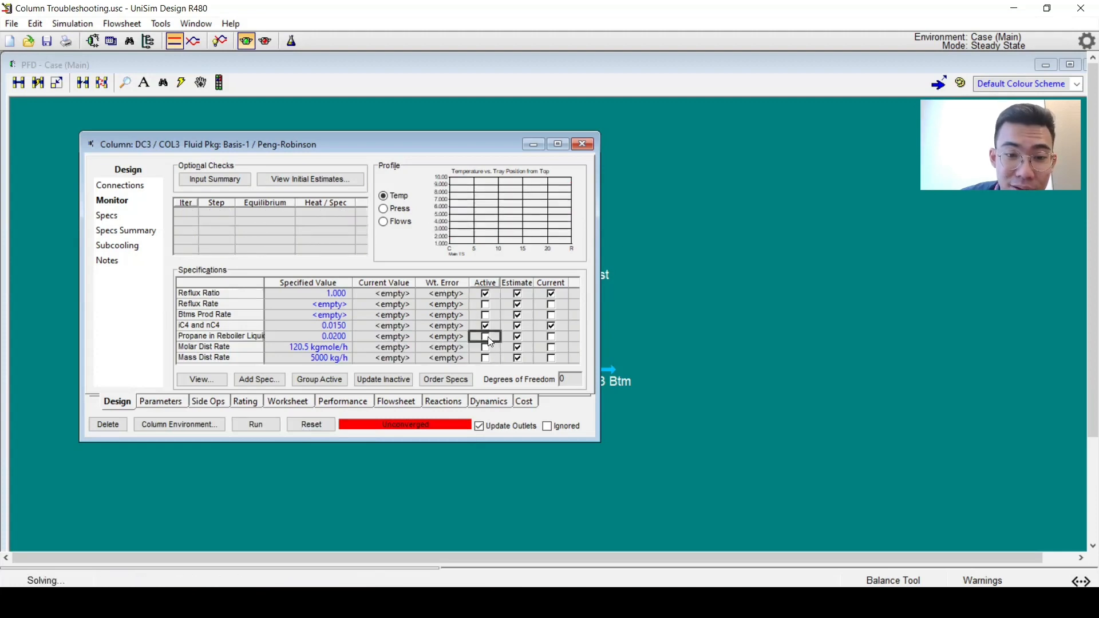
left_click(485, 294)
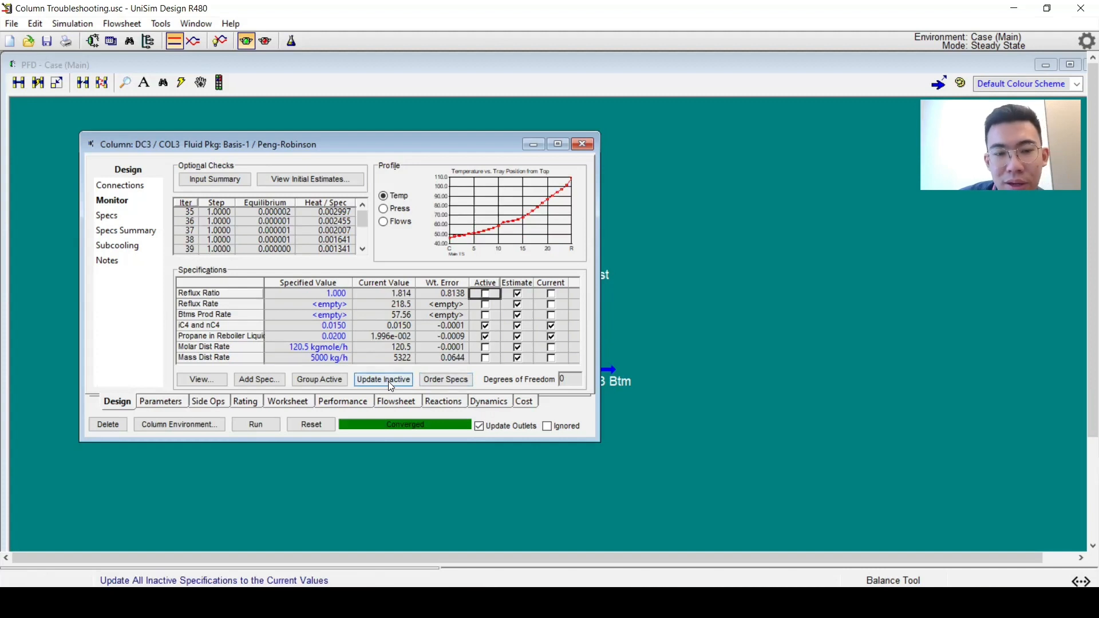
left_click(330, 294)
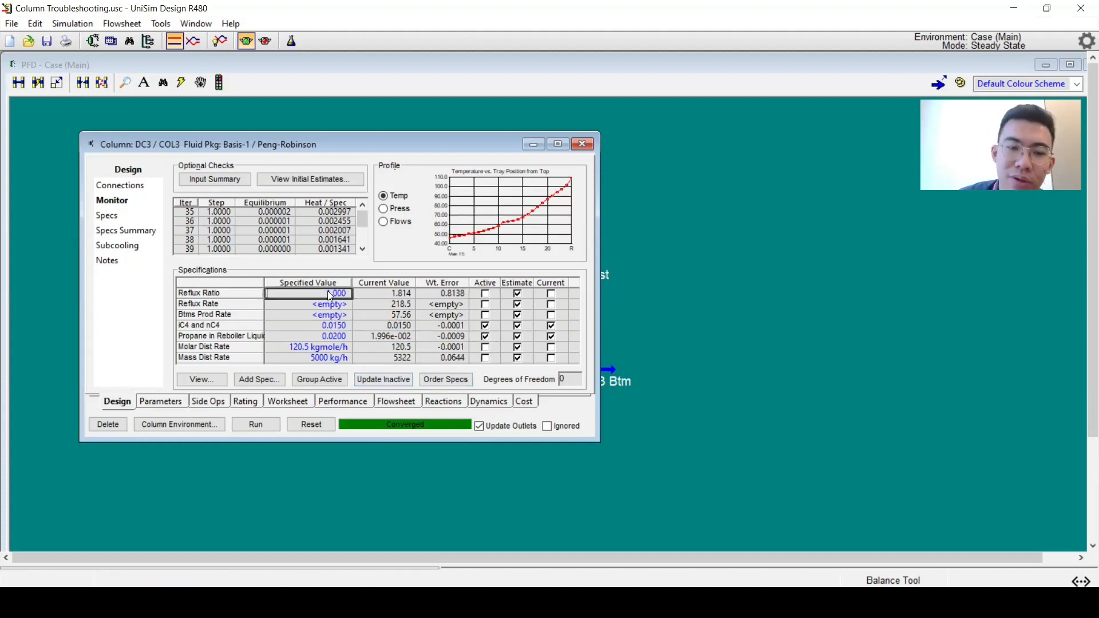
type("1.6")
key("Return")
Activate Reflux Ratio instead of Propane in Reboiler Liquid, and replace the iC4 and nC4 specification with Molar Dist Rate
left_click(485, 337)
left_click(482, 292)
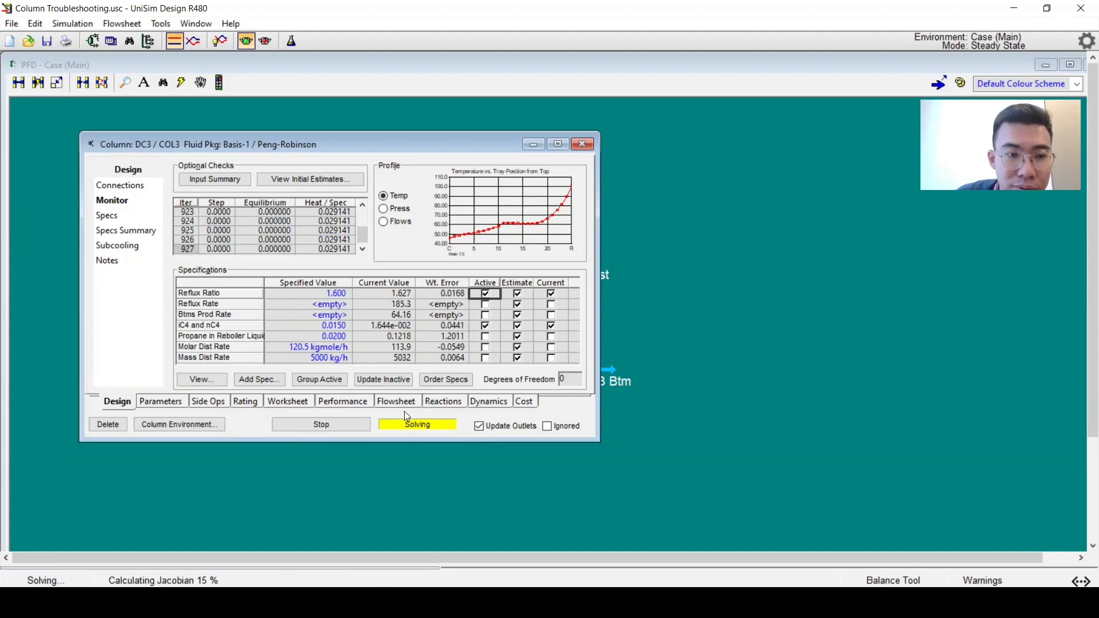
left_click(480, 328)
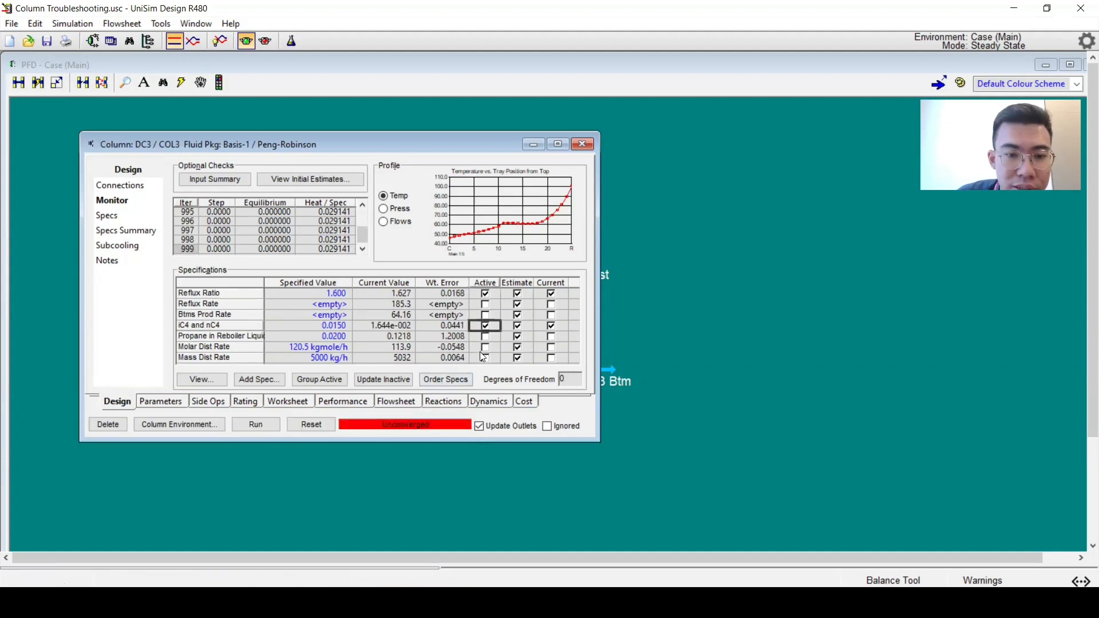
left_click(485, 328)
left_click(486, 348)
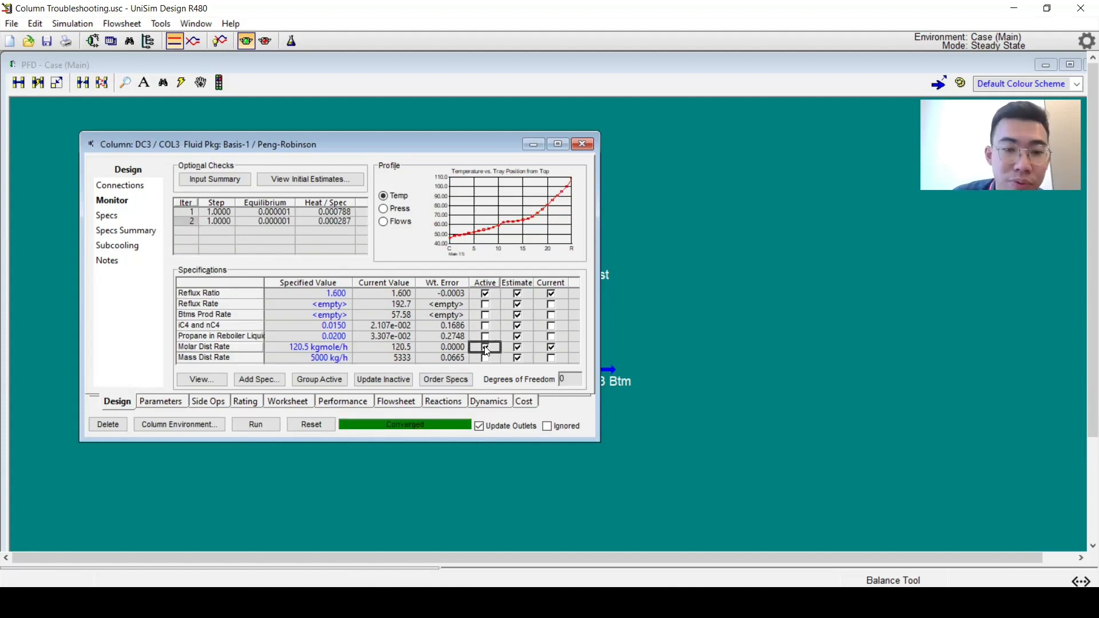
Review the Molar Dist Rate and Reflux Ratio specifications, and replace Molar Dist Rate with Propane in Reboiler Liquid as active
left_click(227, 348)
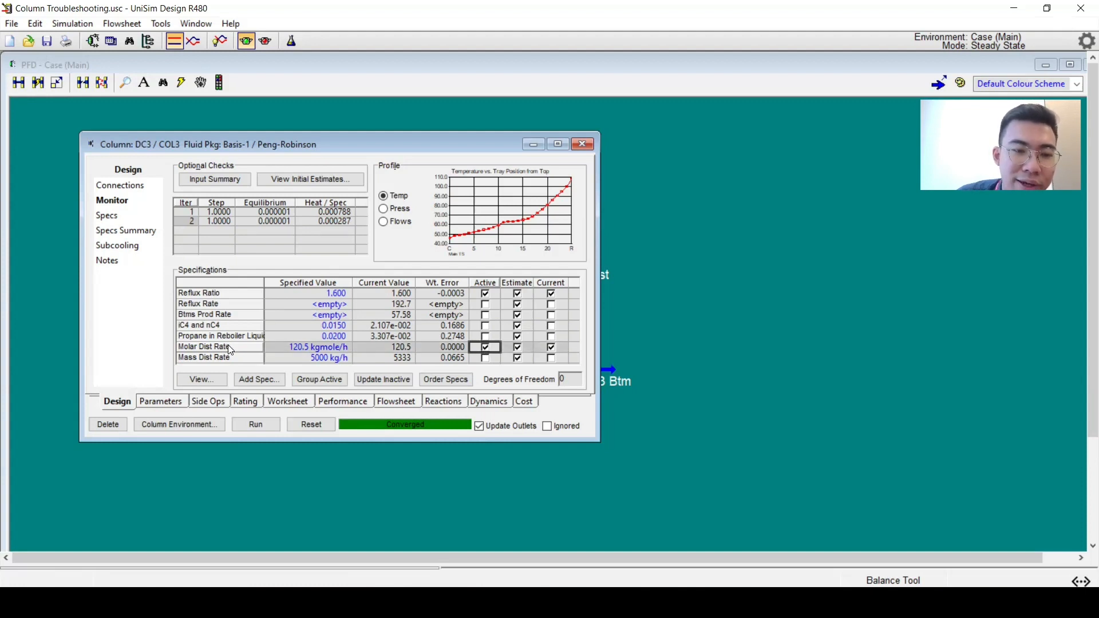
left_click(255, 294)
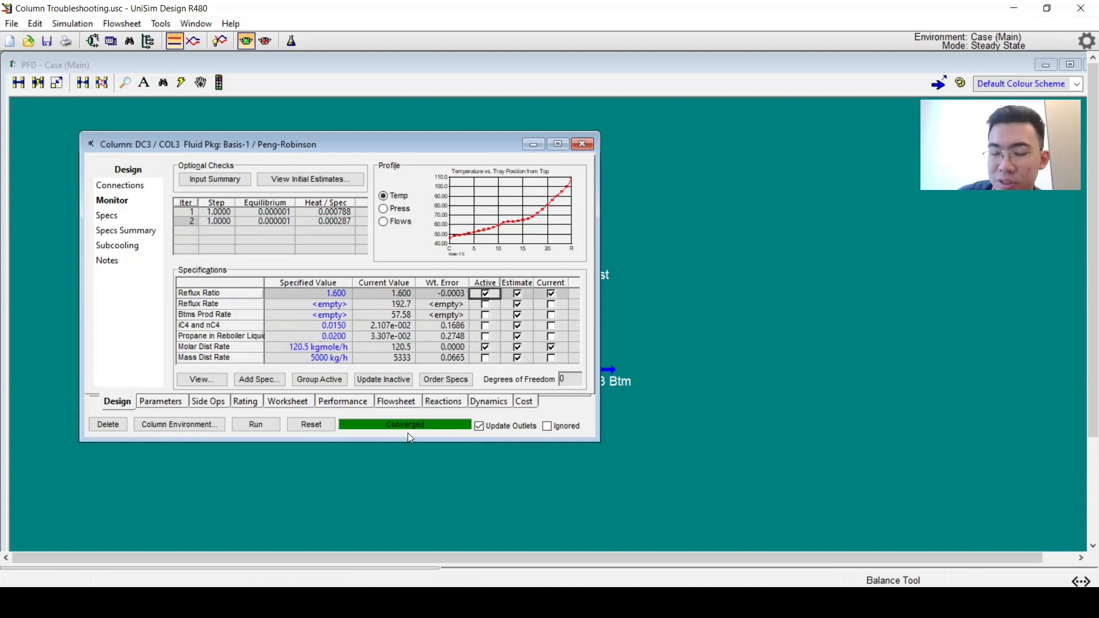
left_click(485, 347)
left_click(484, 336)
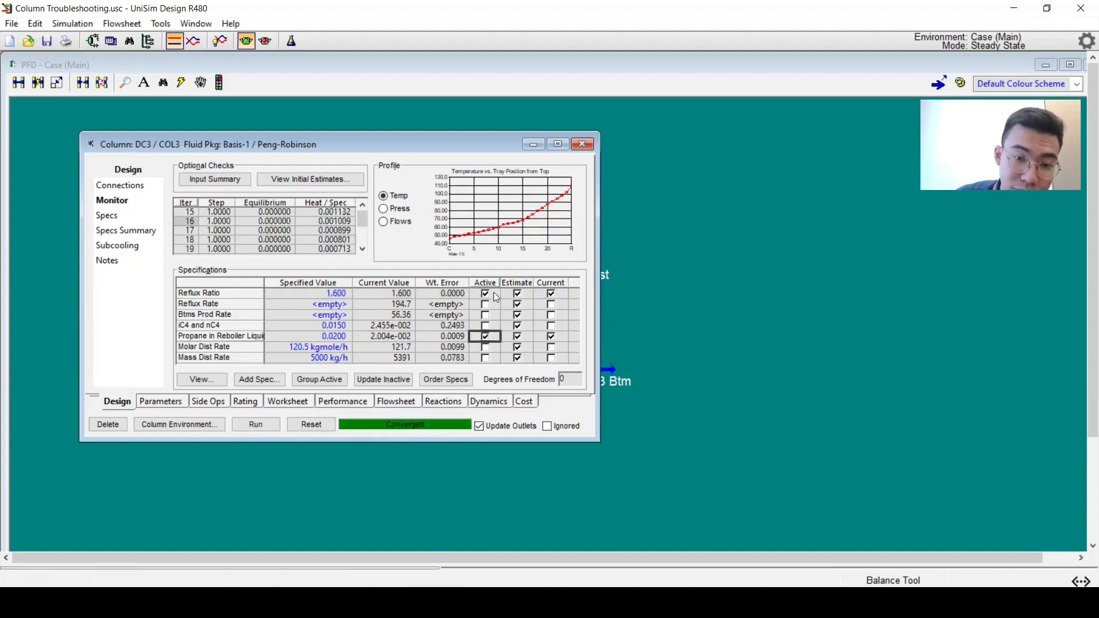
Try iC4 and nC4 in place of Propane in Reboiler Liquid, stop the solver, and restore Propane in Reboiler Liquid as active
left_click(485, 336)
left_click(486, 330)
left_click(486, 330)
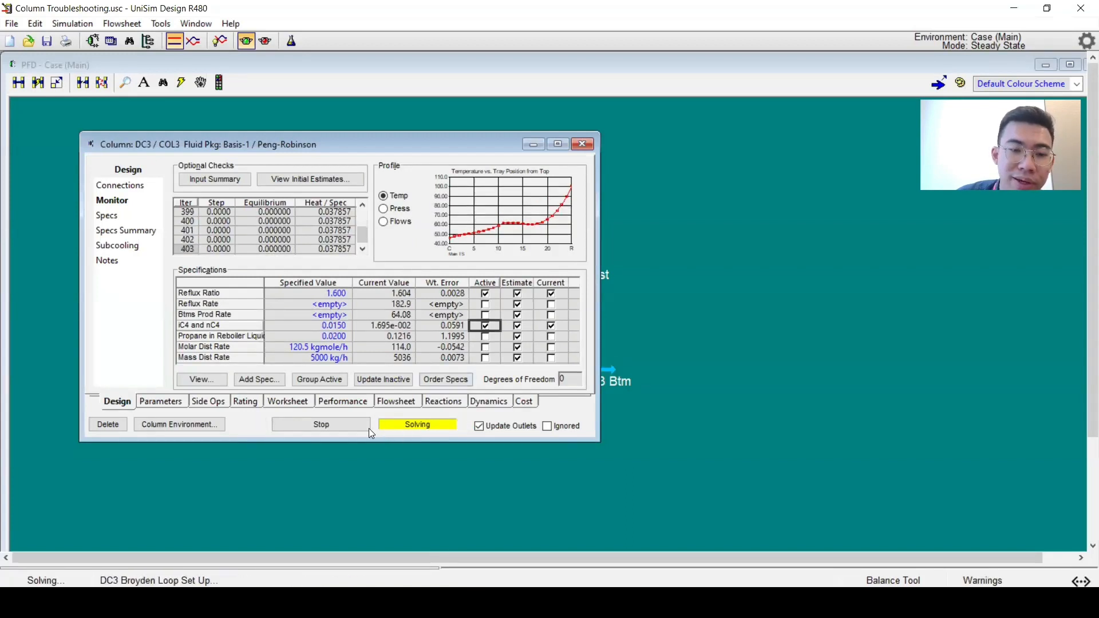
left_click(343, 424)
left_click(327, 425)
left_click(485, 325)
left_click(486, 337)
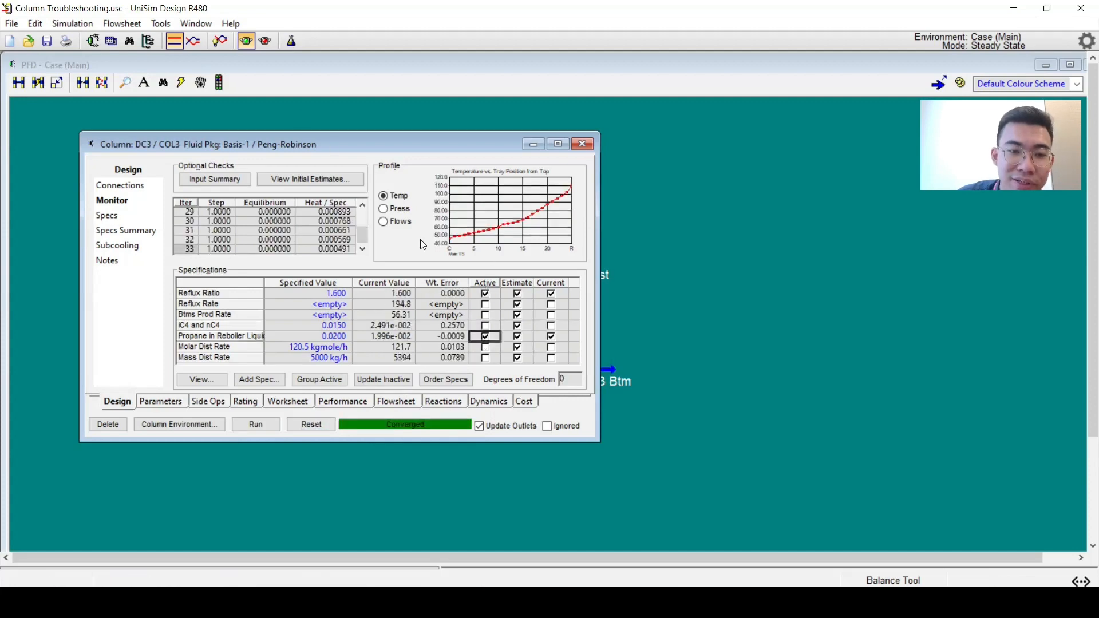
Read the flow-rate guideline and its first reason on PowerPoint's Active Specs slide, and undo the accidental text move
mouse_move(359, 359)
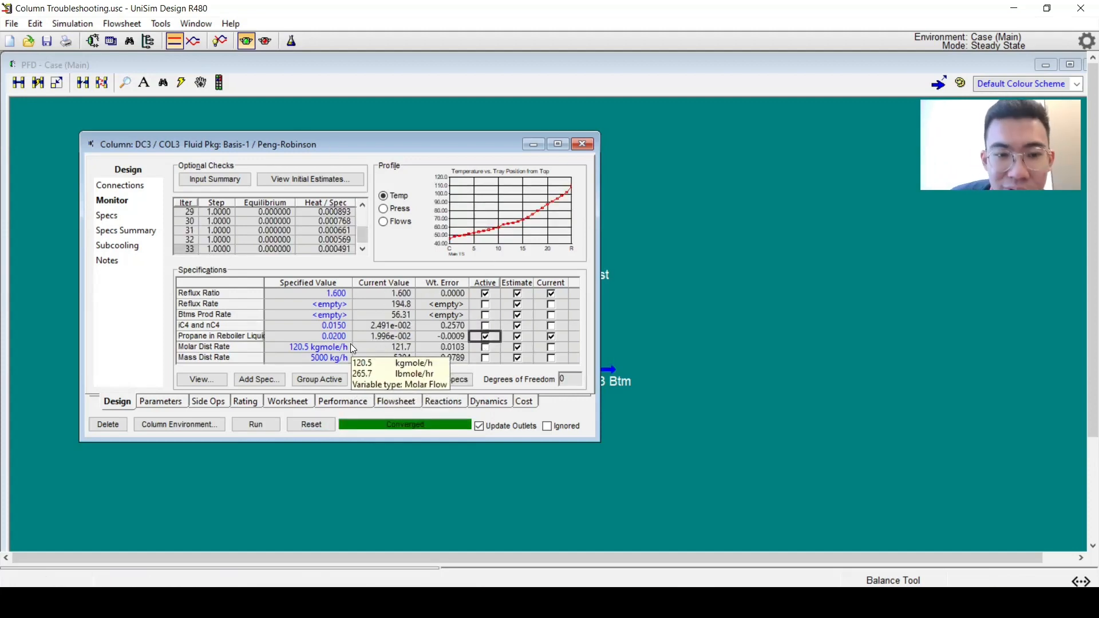
key("alt+Tab")
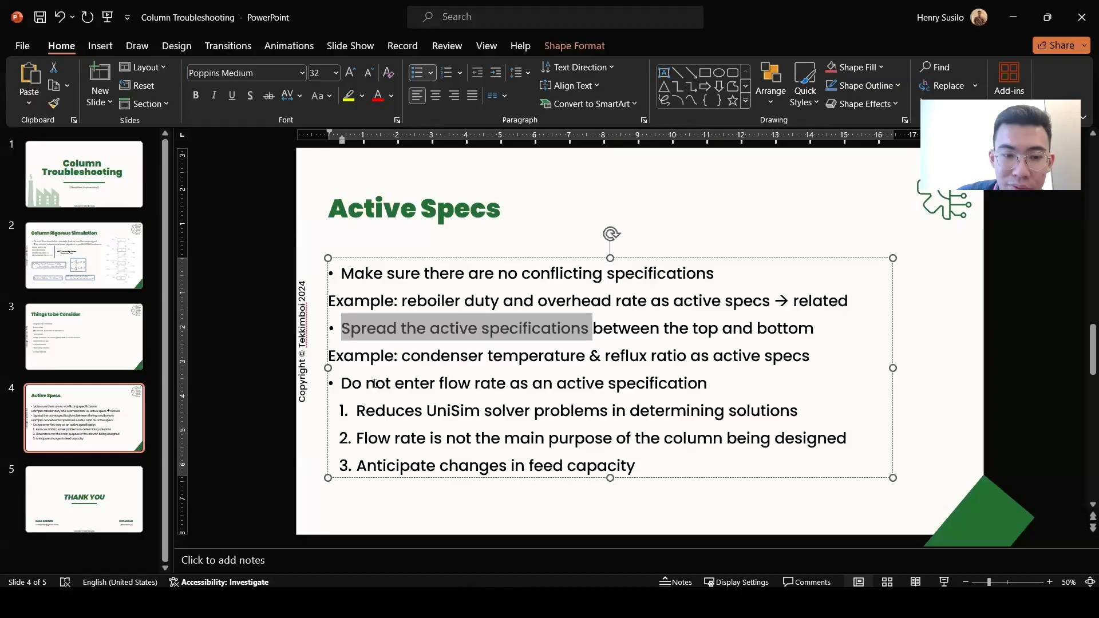
left_click_drag(345, 385, 683, 388)
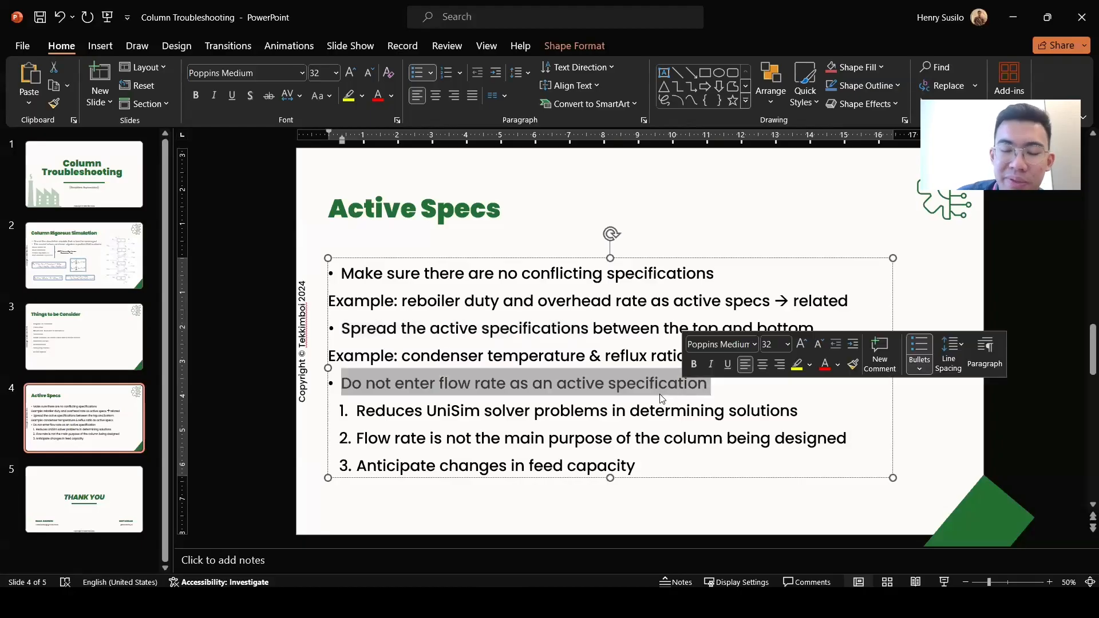
left_click(436, 410)
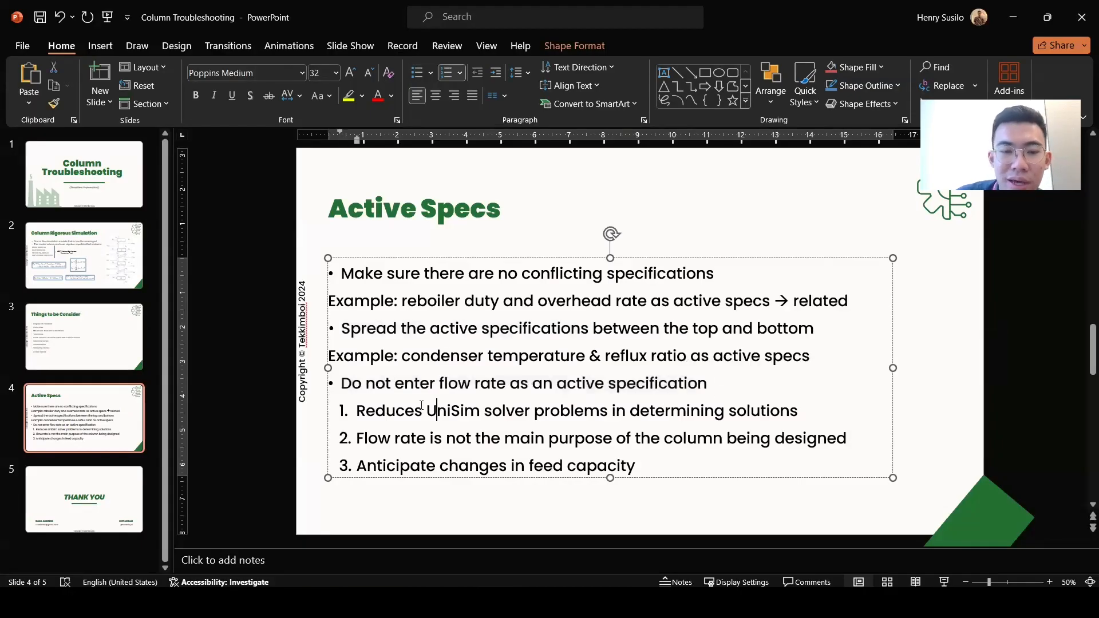
left_click_drag(355, 411, 607, 412)
left_click(424, 411)
left_click_drag(467, 412, 549, 439)
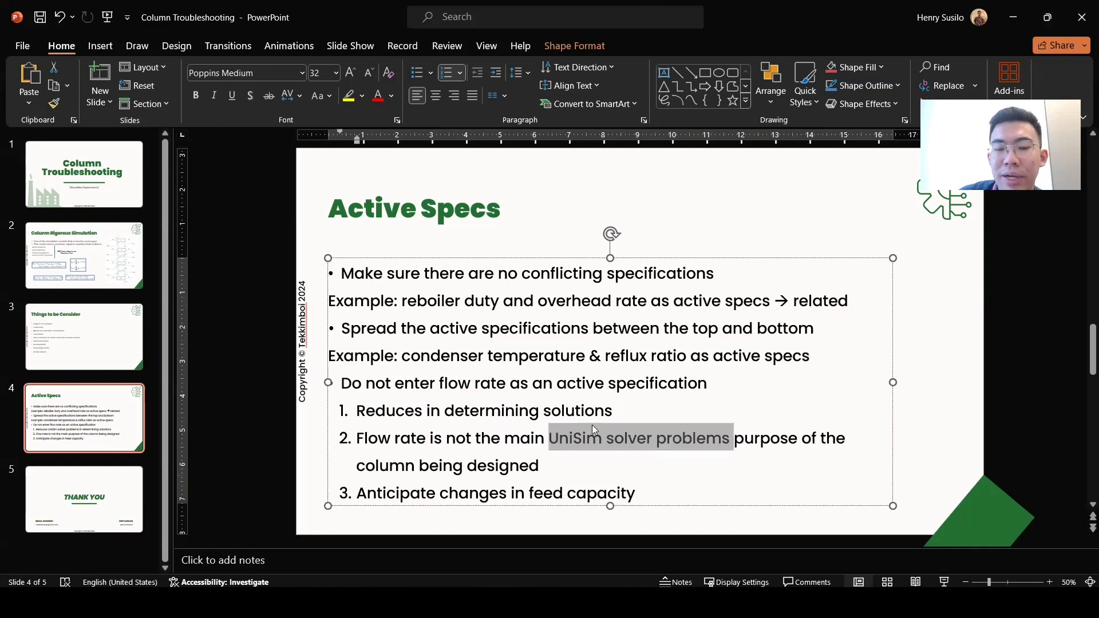
key("ctrl+z")
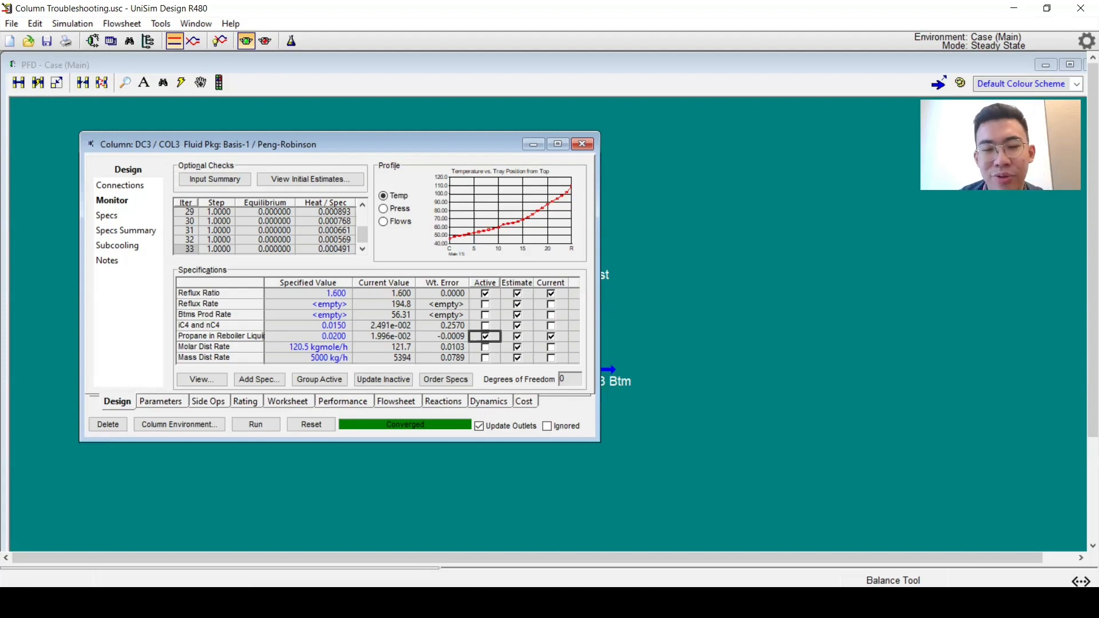
In UniSim Design, try Mass Dist Rate as the active specification, and switch back to Propane in Reboiler Liquid
left_click(485, 336)
left_click(486, 358)
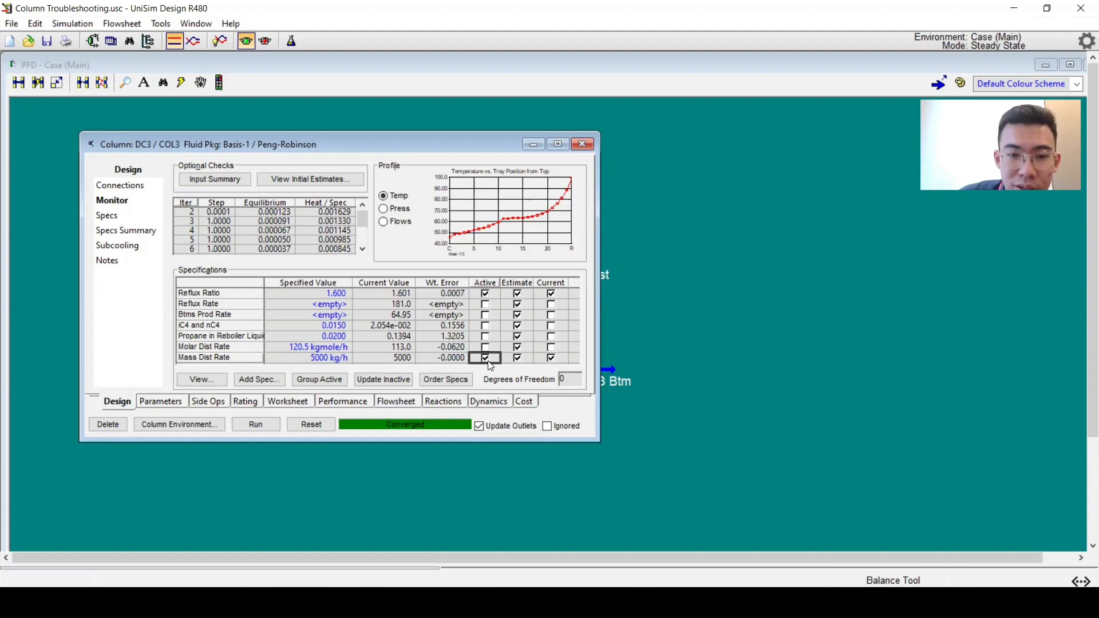
left_click(486, 358)
left_click(486, 337)
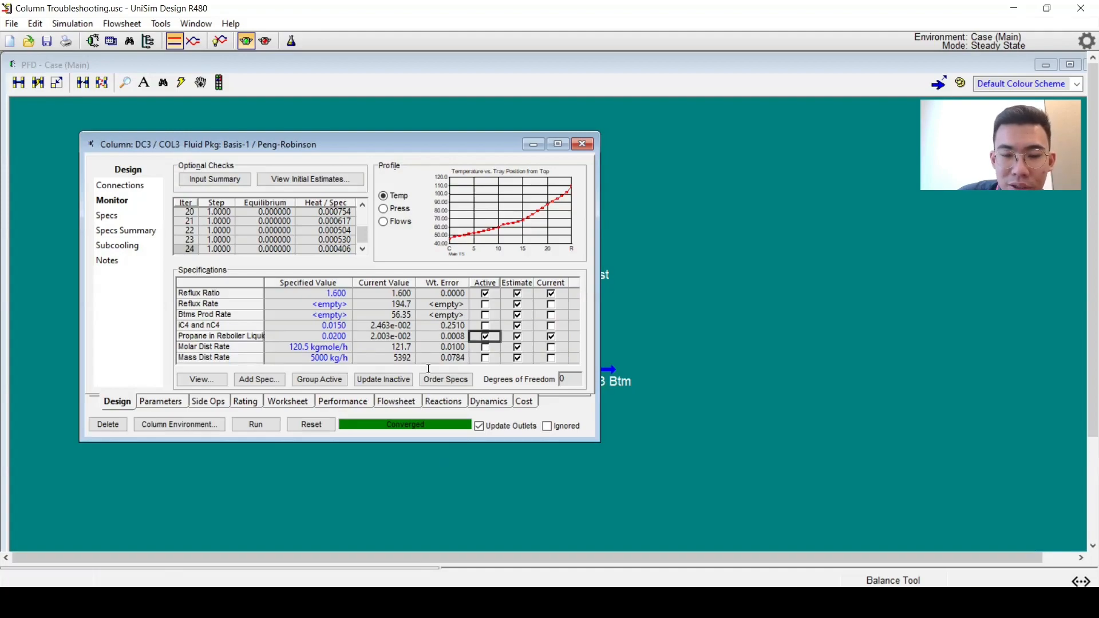
Reread the point about anticipating changes in feed capacity on PowerPoint's Active Specs slide
key("alt+Tab")
left_click_drag(446, 465, 510, 467)
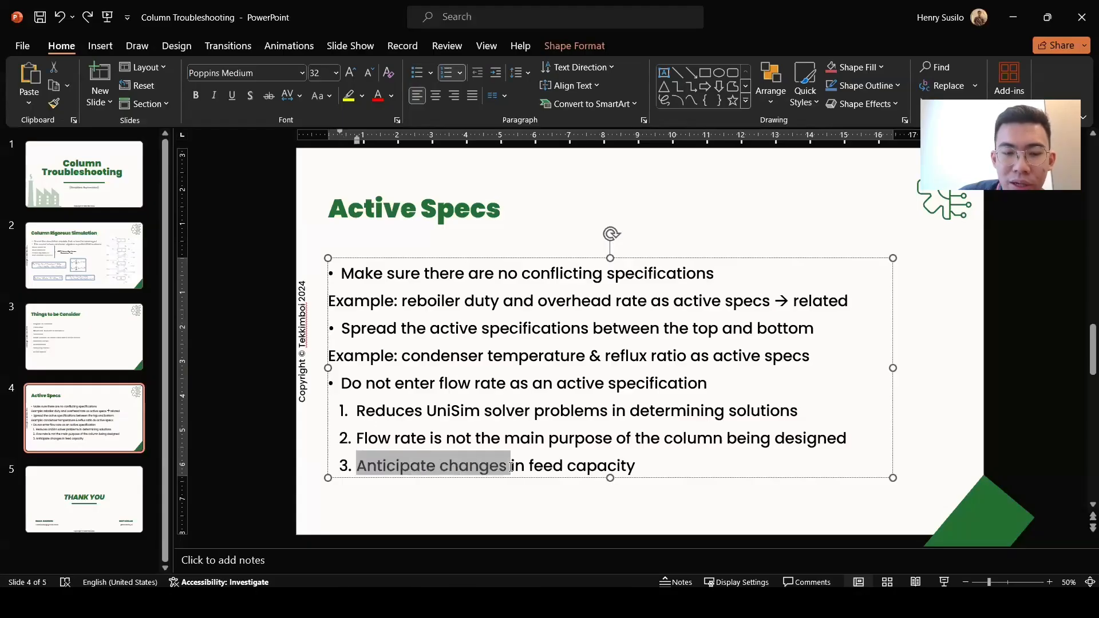
left_click(449, 467)
left_click_drag(354, 464, 653, 460)
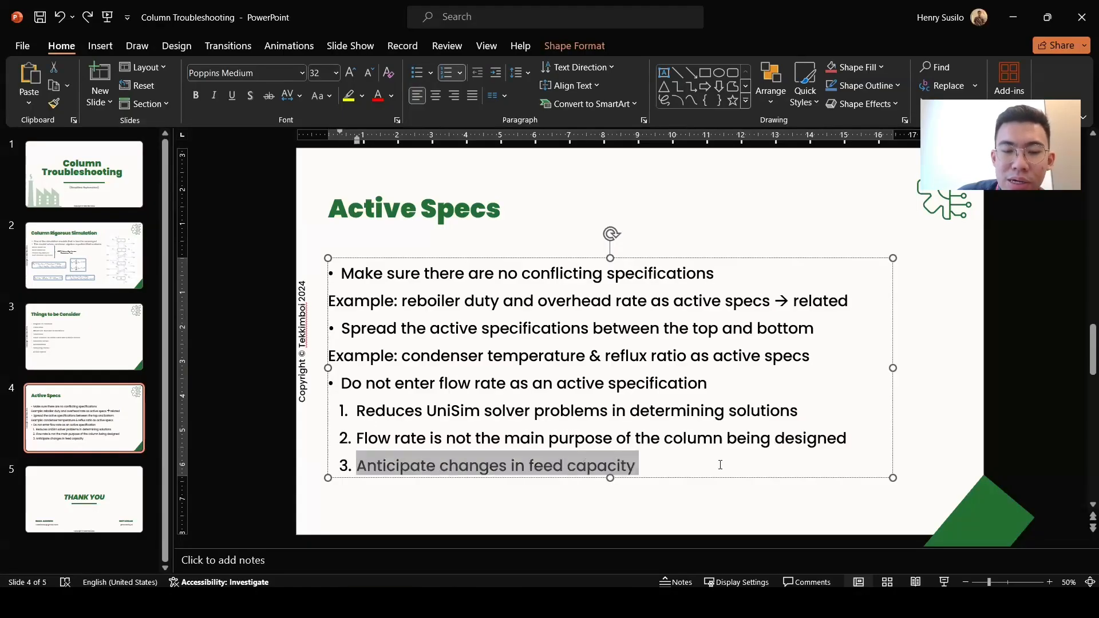
left_click(653, 460)
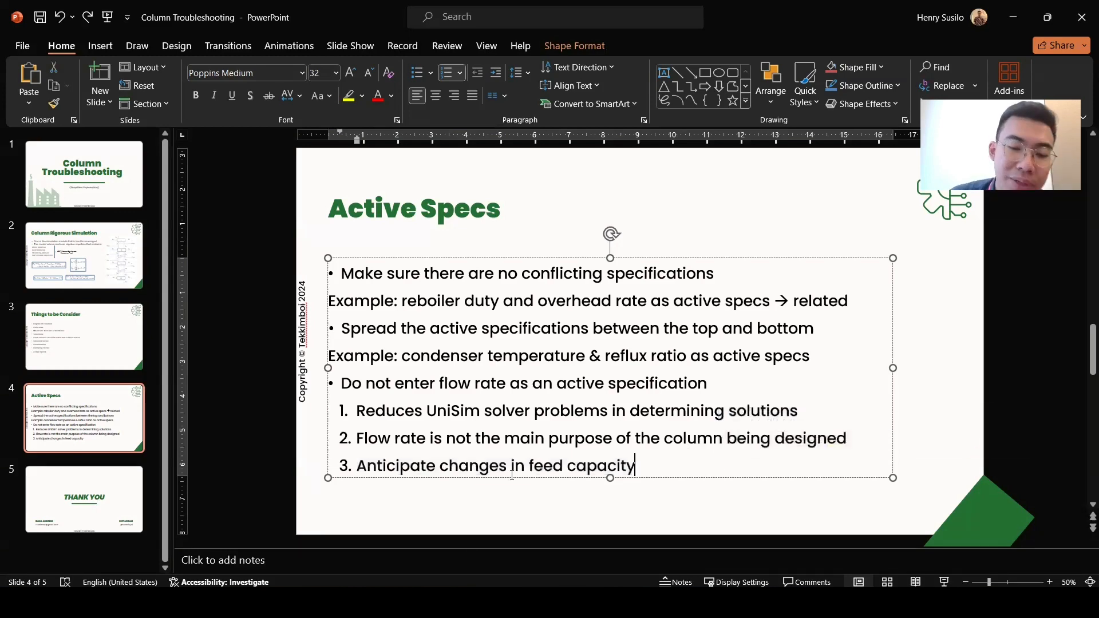
In UniSim Design, deactivate Reflux Ratio and Propane in Reboiler Liquid, and activate Molar Dist Rate
key("alt+Tab")
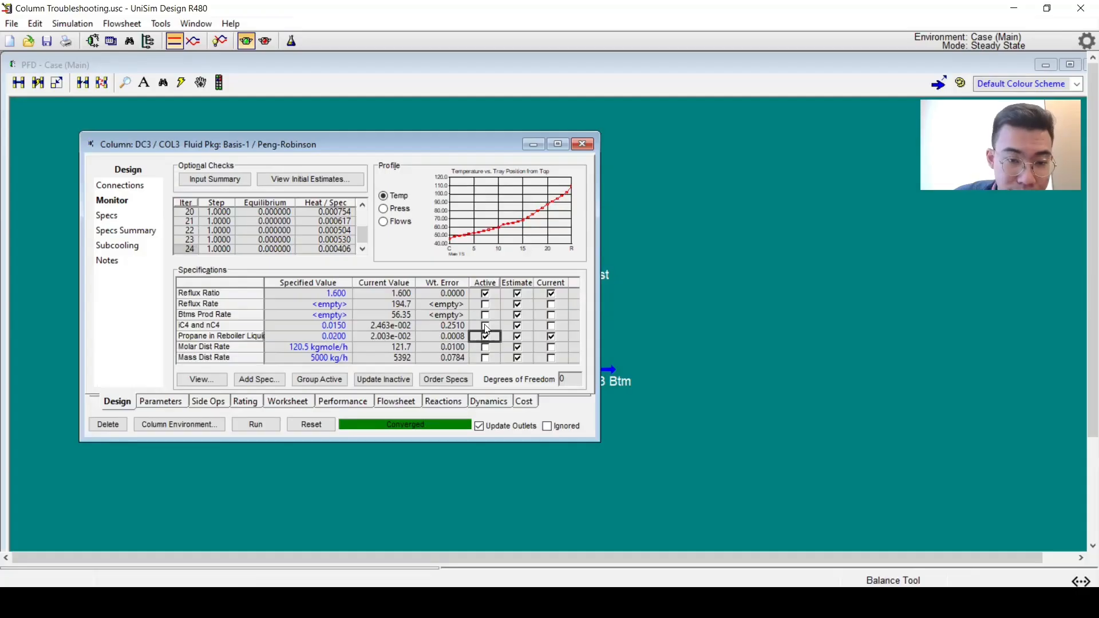
left_click(485, 295)
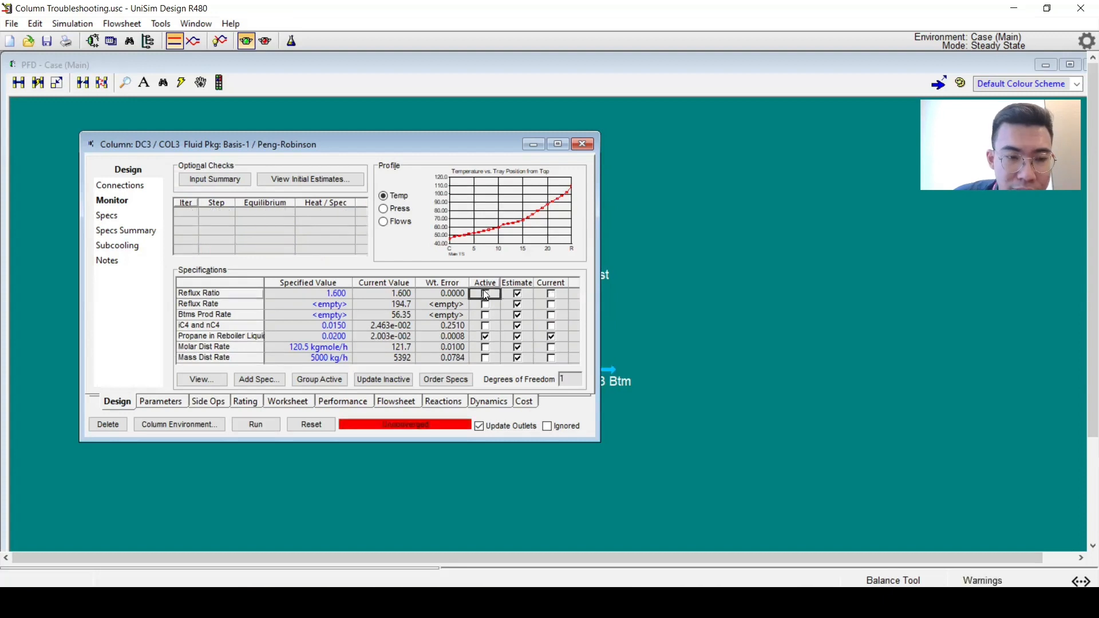
left_click(486, 338)
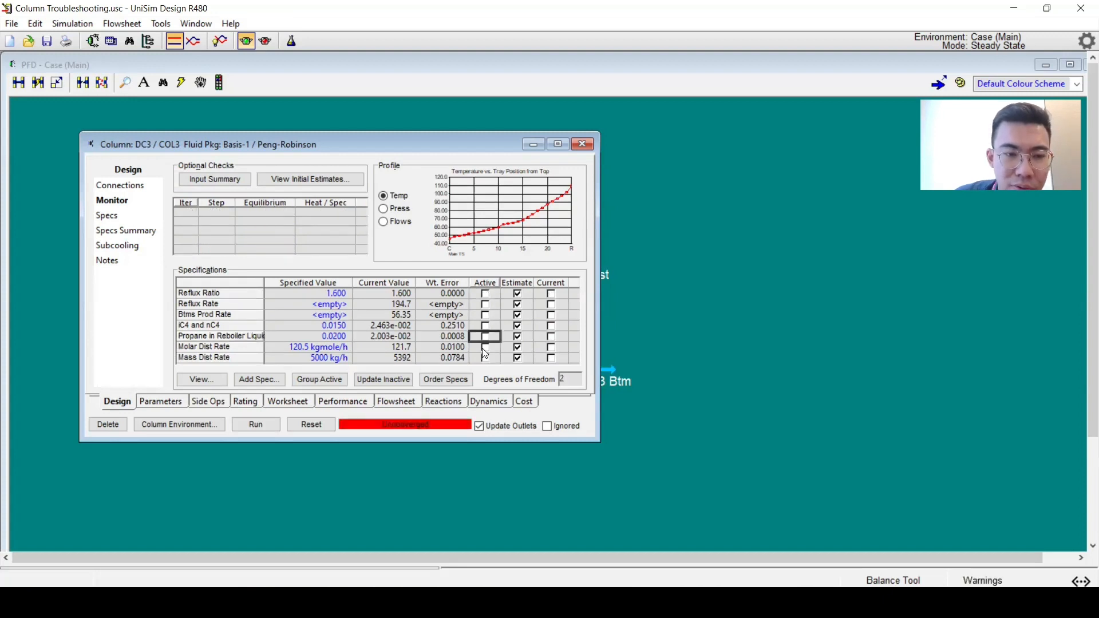
left_click(485, 347)
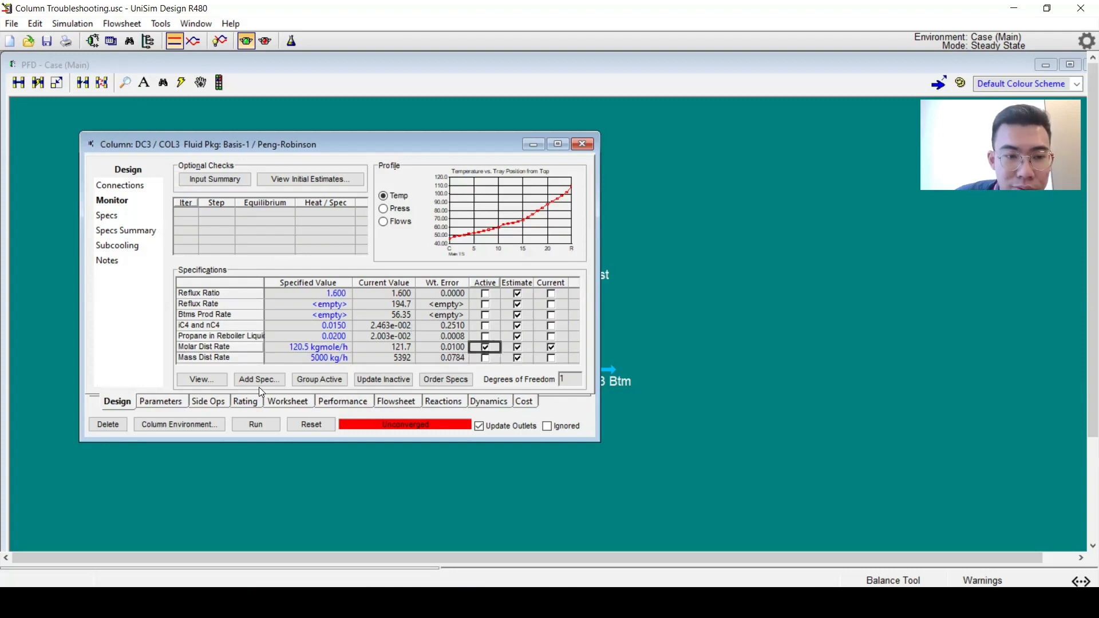
double_click(335, 360)
left_click(278, 236)
left_click(323, 235)
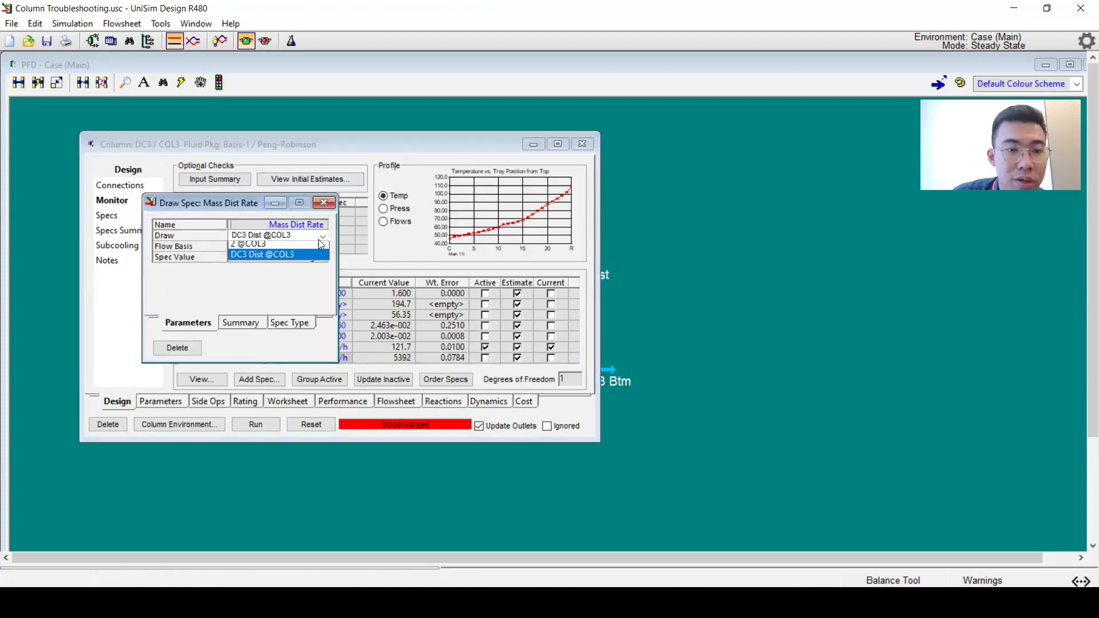
left_click(316, 247)
left_click(324, 225)
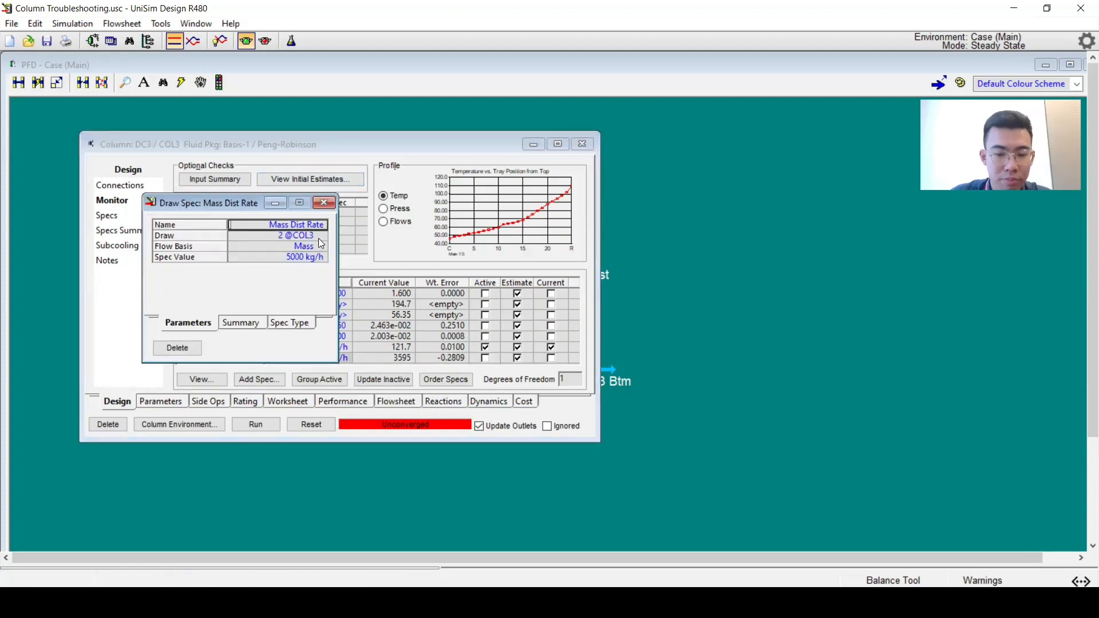
type("bottom Rate")
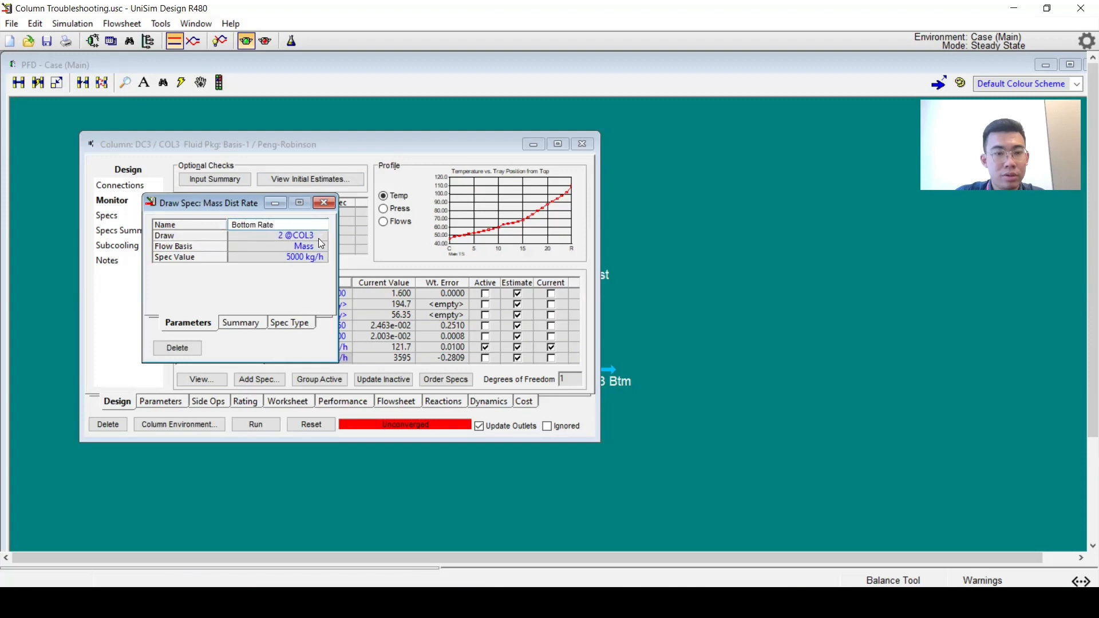
key("Return")
Change Bottom Rate's flow basis to Molar and set its specified value to 56.35 kgmole/h
left_click(318, 246)
left_click(323, 246)
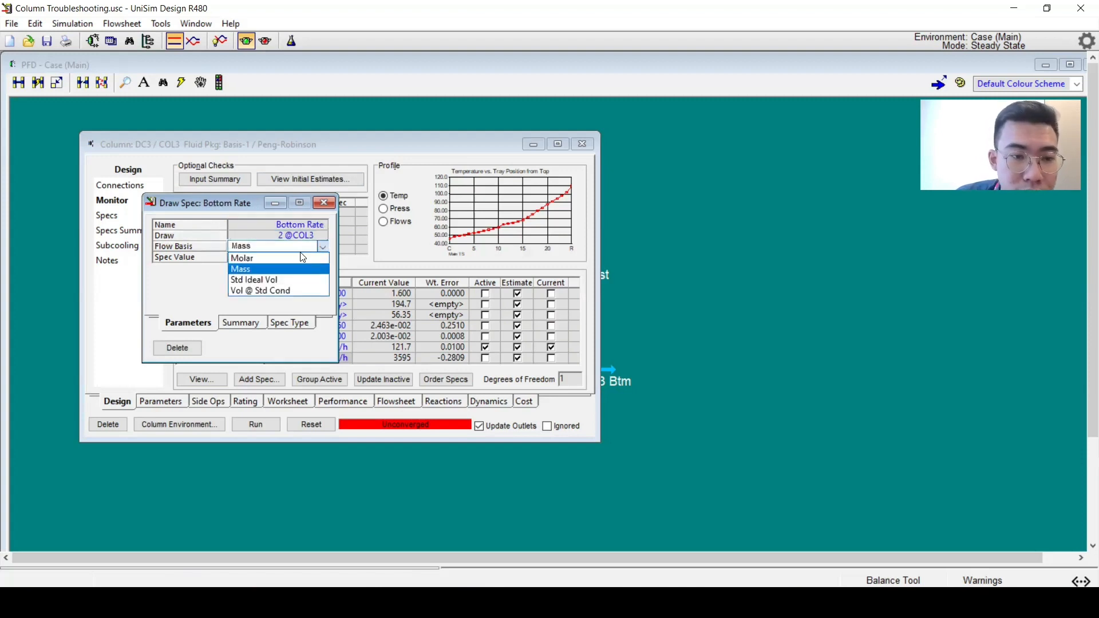
left_click(301, 265)
left_click(324, 203)
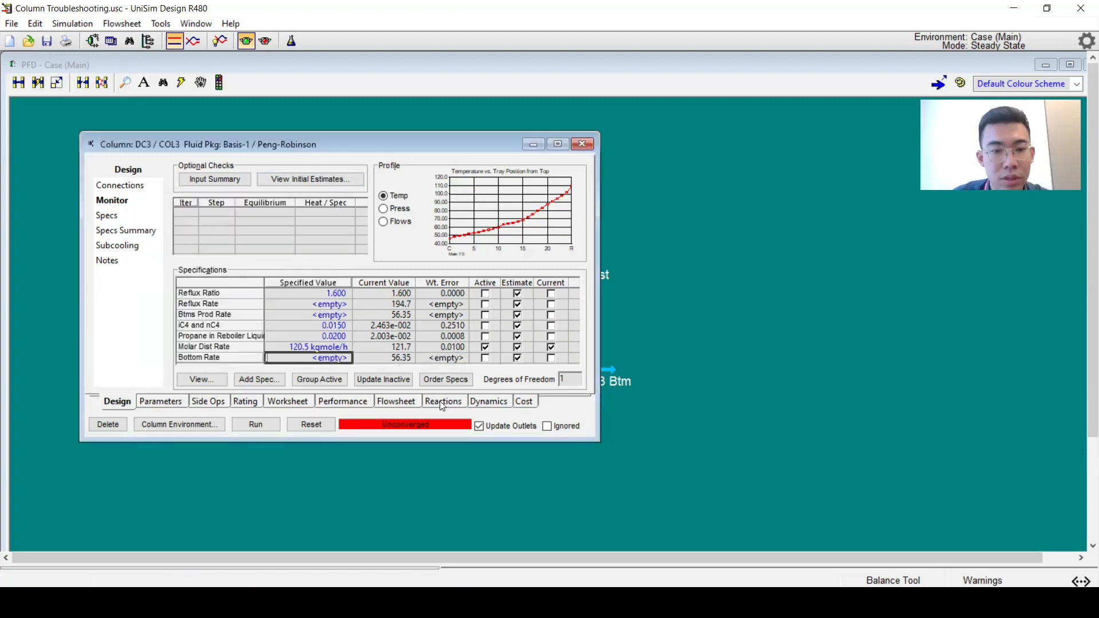
left_click(330, 358)
type("56.35 kgmole/h")
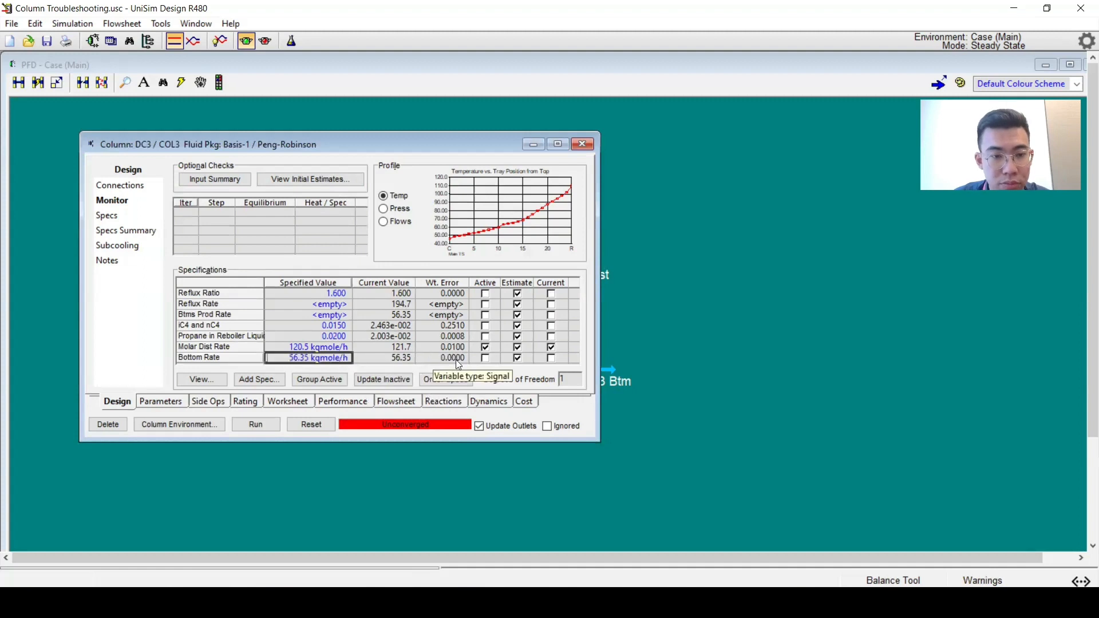
Activate Bottom Rate alongside Molar Dist Rate, and stop, reset and rerun the column solver
left_click(485, 358)
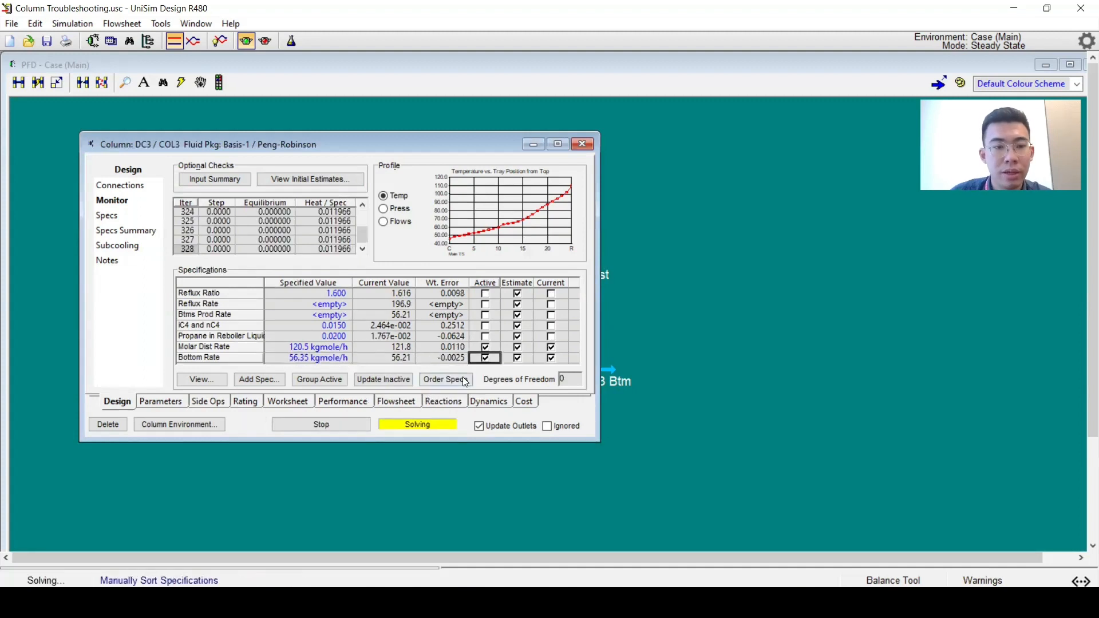
left_click(351, 427)
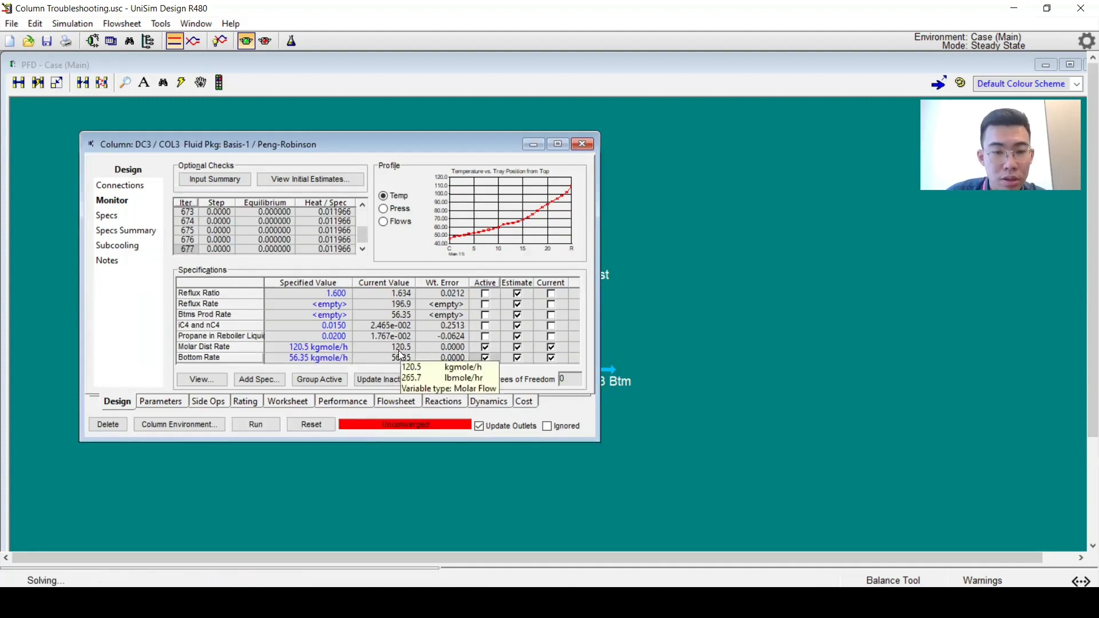
left_click(319, 424)
left_click(256, 424)
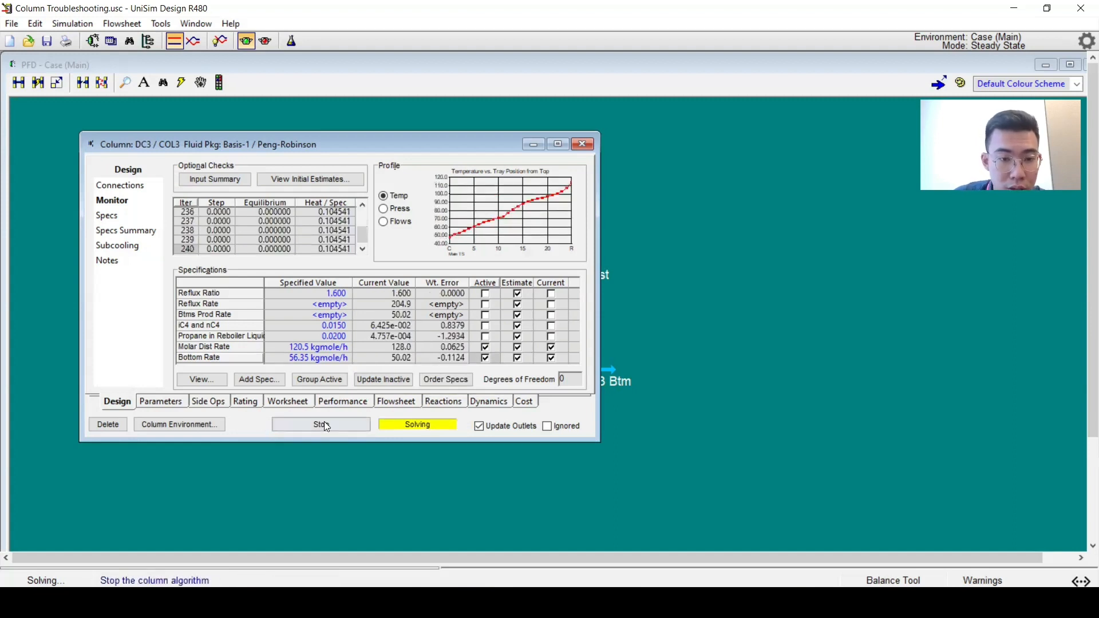
Copy Bottom Rate's current value of 50.02 kgmole/h into its specified value
left_click(404, 359)
key("ctrl+c")
left_click(314, 358)
key("ctrl+v")
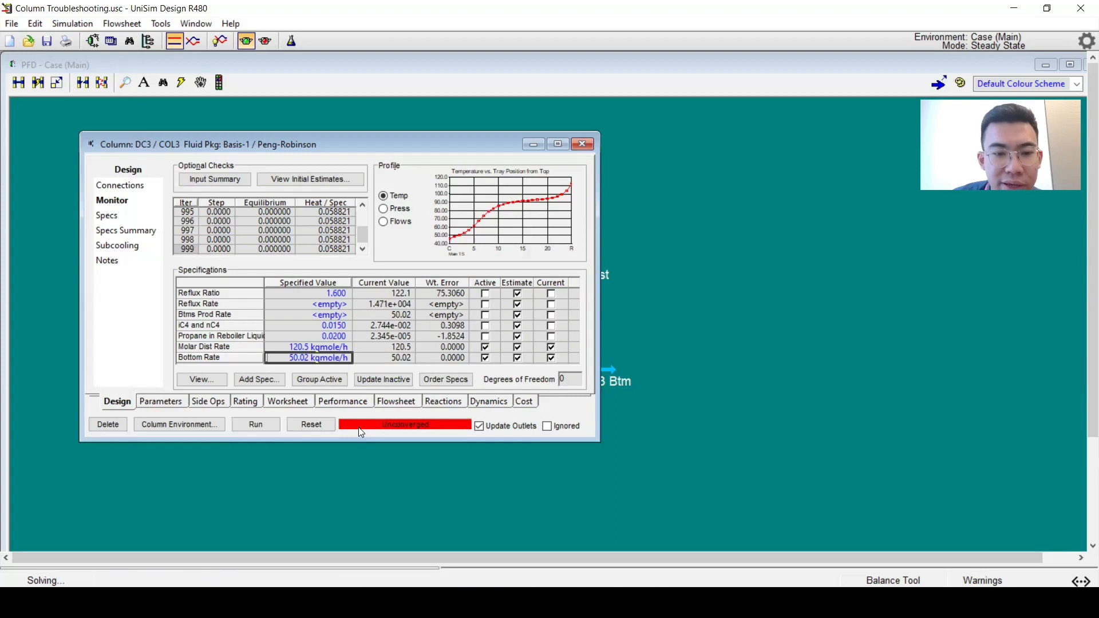
Deactivate Bottom Rate and activate Reflux Ratio alongside Molar Dist Rate, comparing the two product rates
left_click(485, 359)
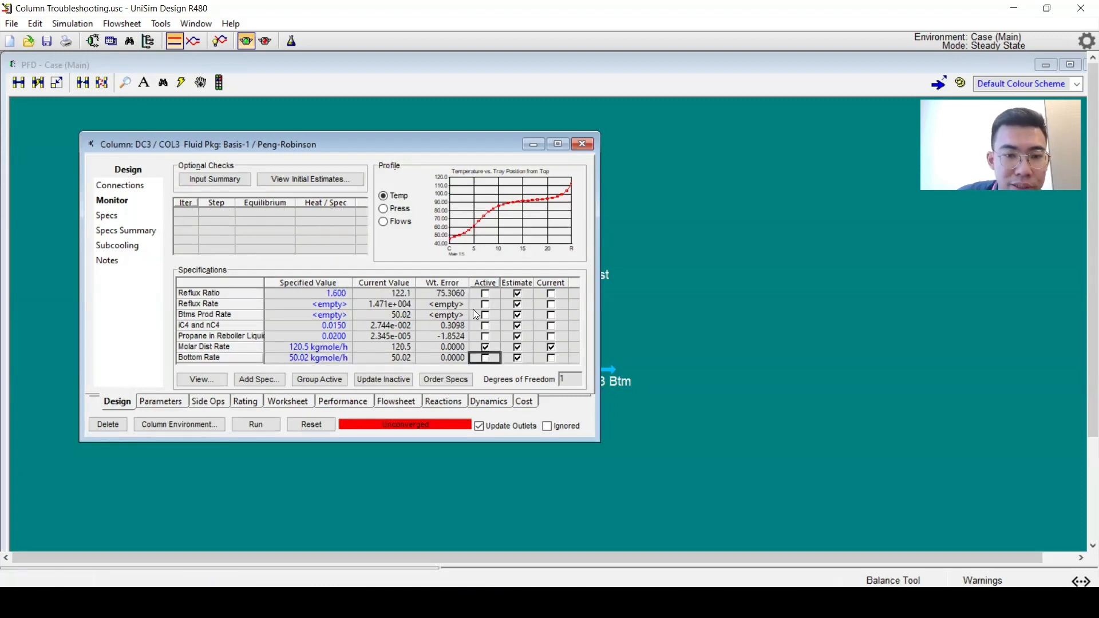
left_click(485, 294)
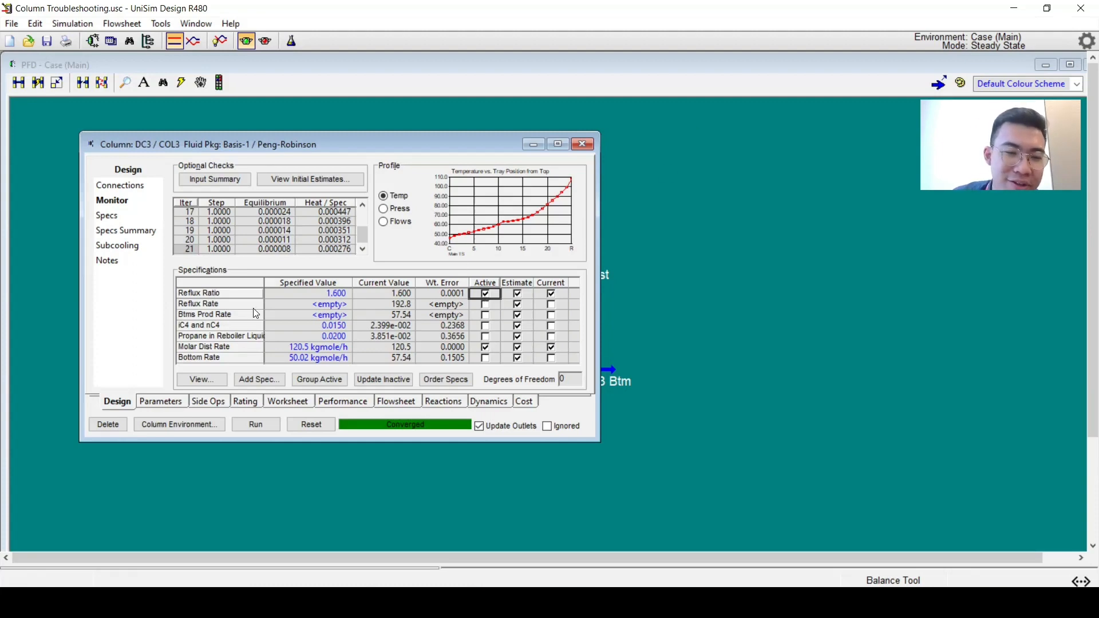
left_click_drag(326, 347, 377, 361)
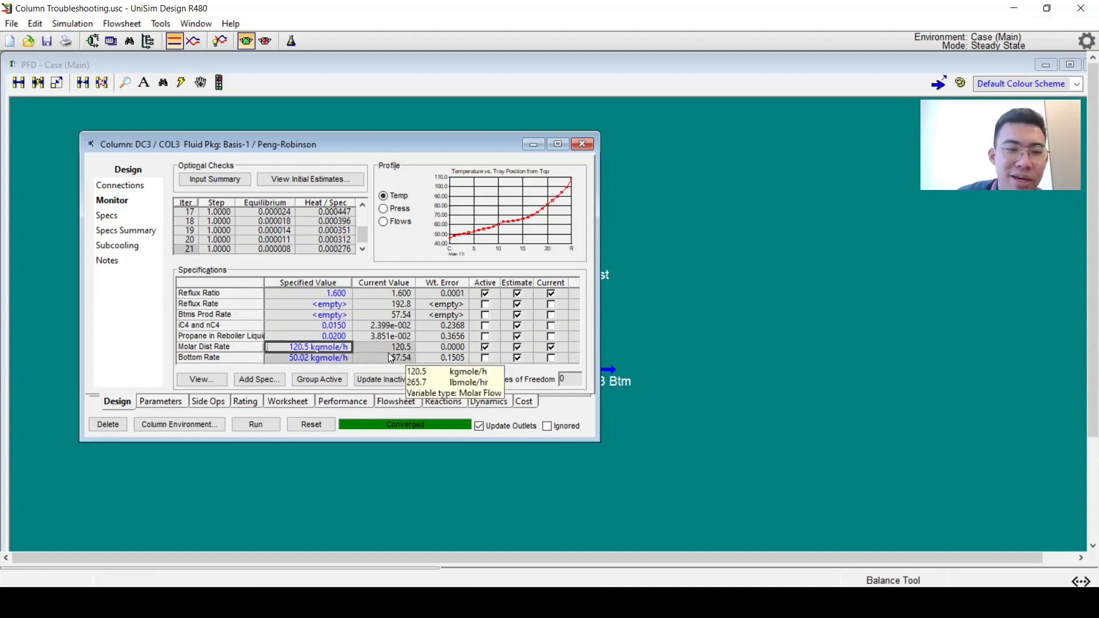
left_click(291, 357)
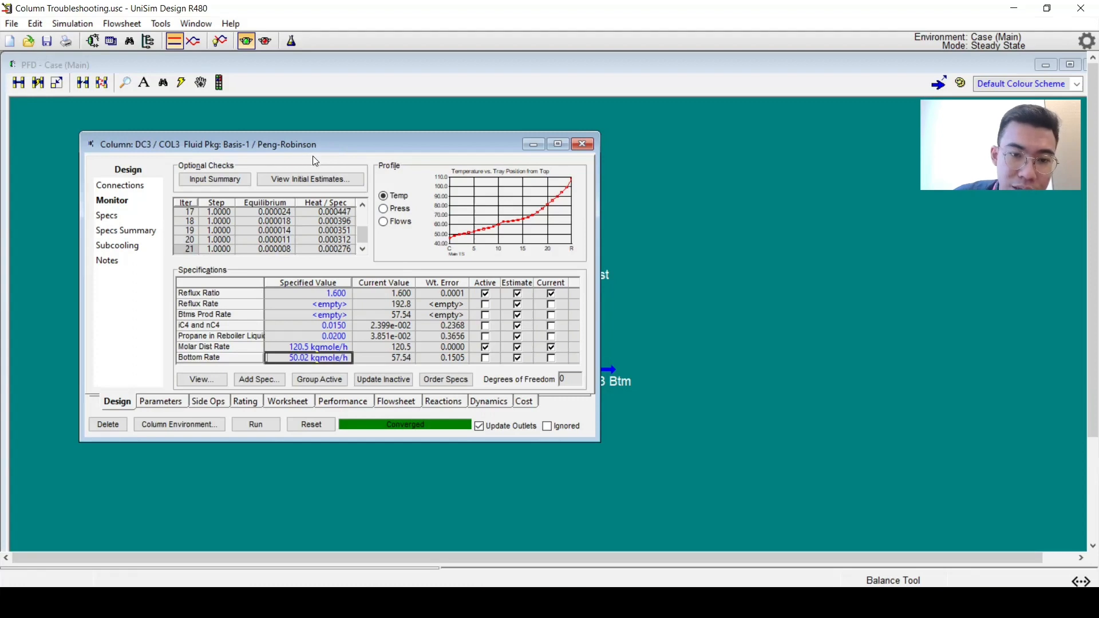
Move the DC3 column window aside and open the DC3 Cop feed stream's conditions beside it
left_click_drag(294, 147, 726, 209)
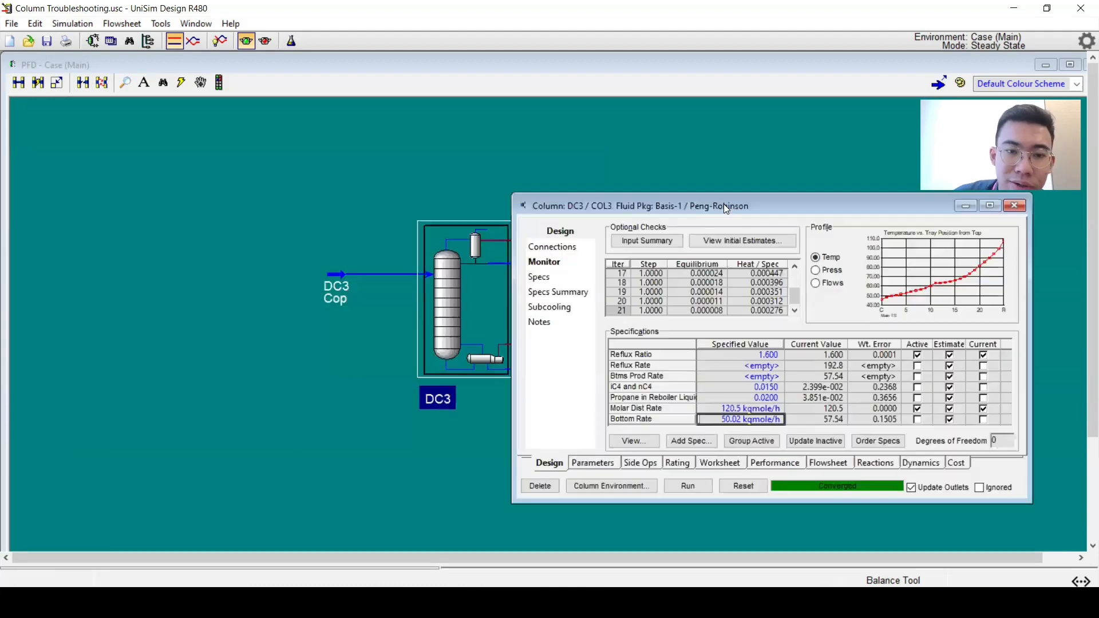
double_click(351, 274)
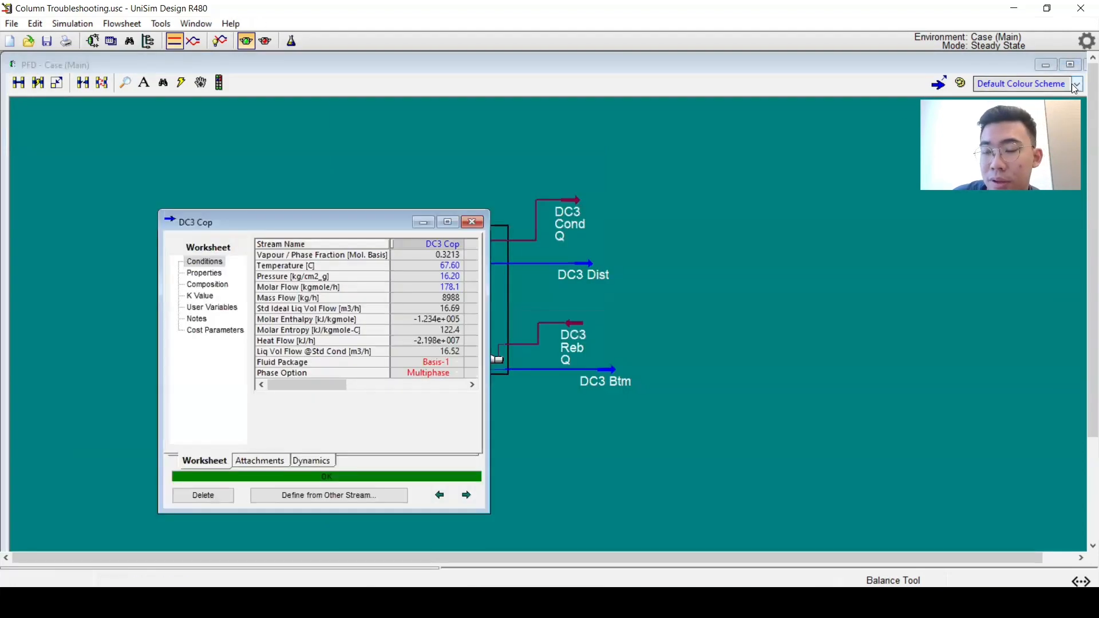
left_click(1070, 65)
left_click(940, 77)
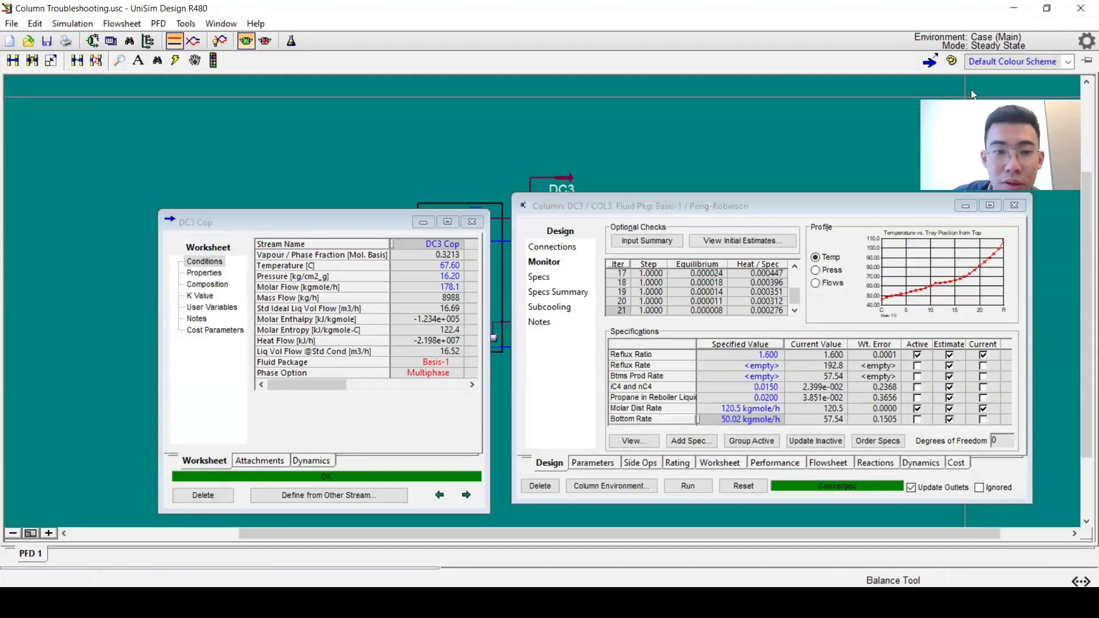
Set DC3 Cop's molar flow to 100 kgmole/h and dismiss the solver's error messages
left_click(432, 288)
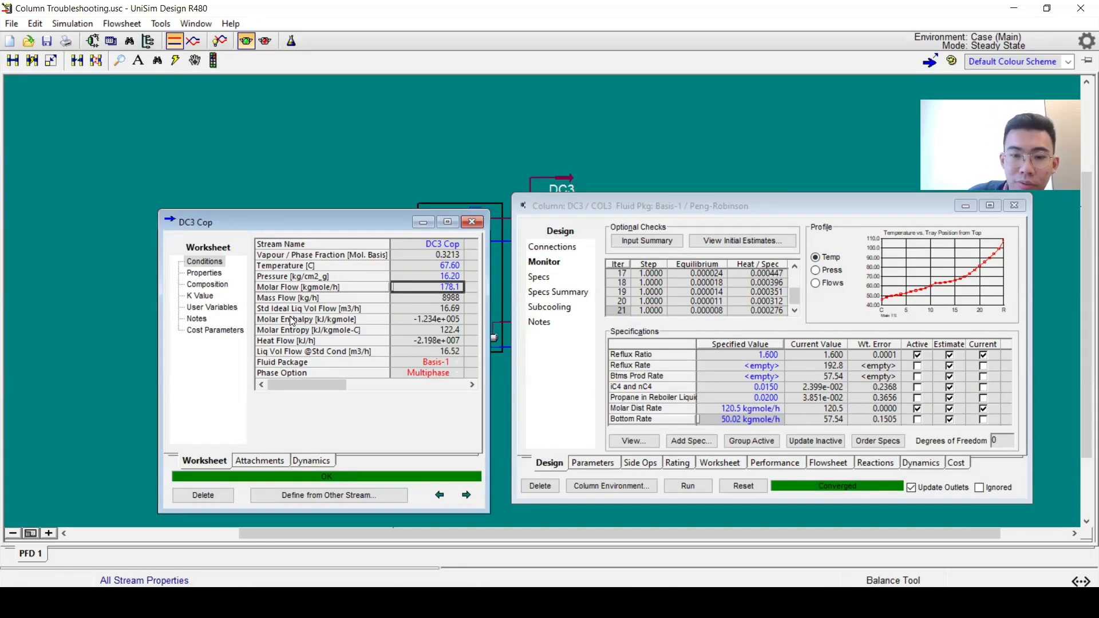
type("100")
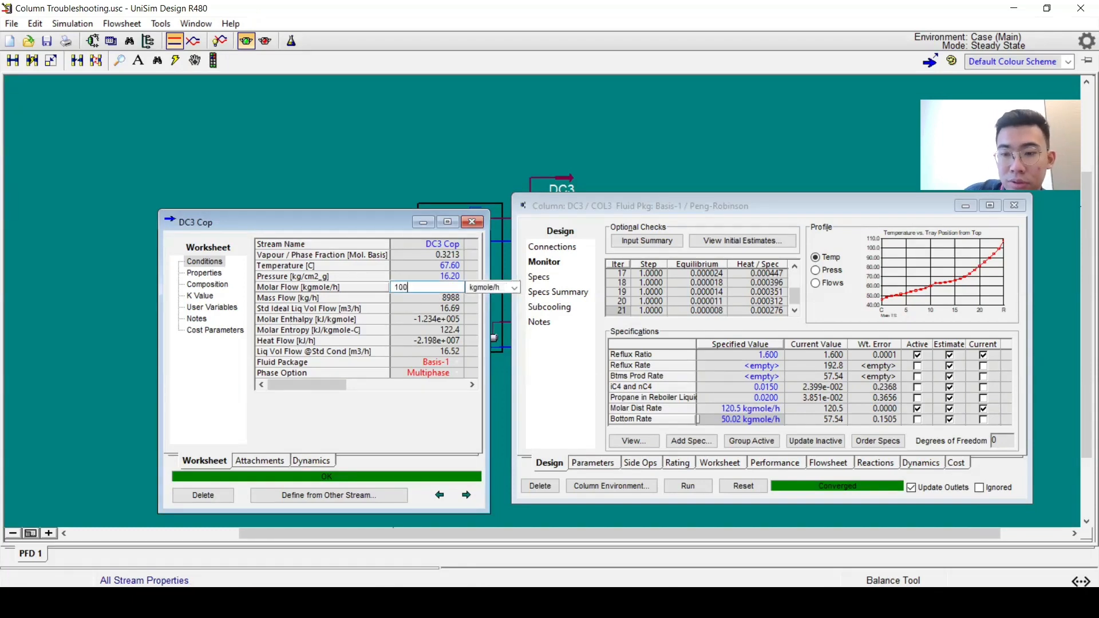
key("Return")
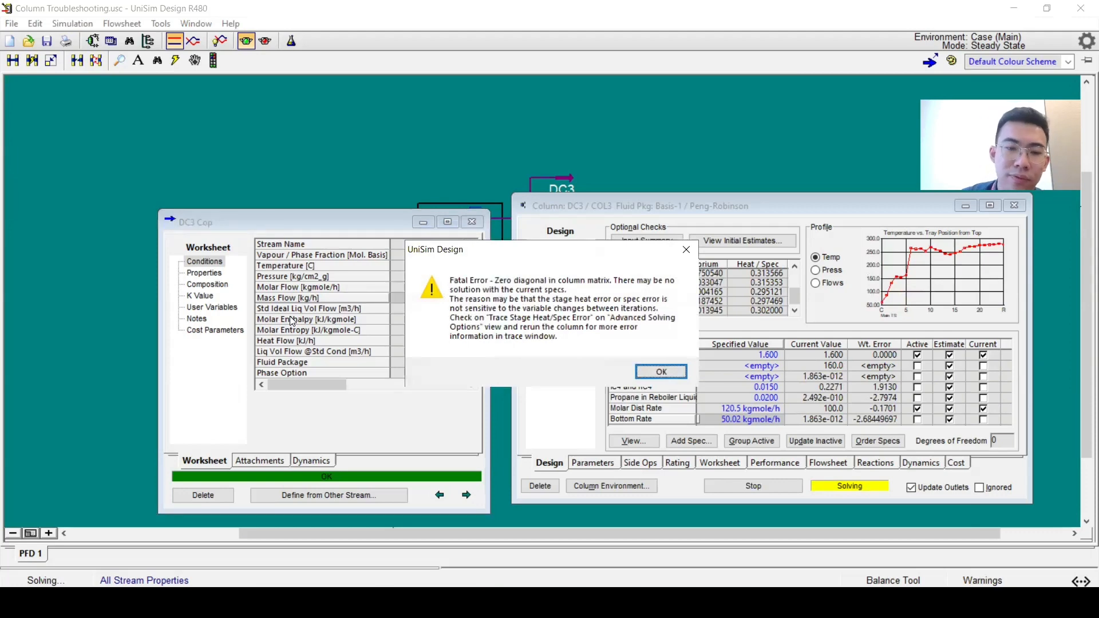
left_click(667, 256)
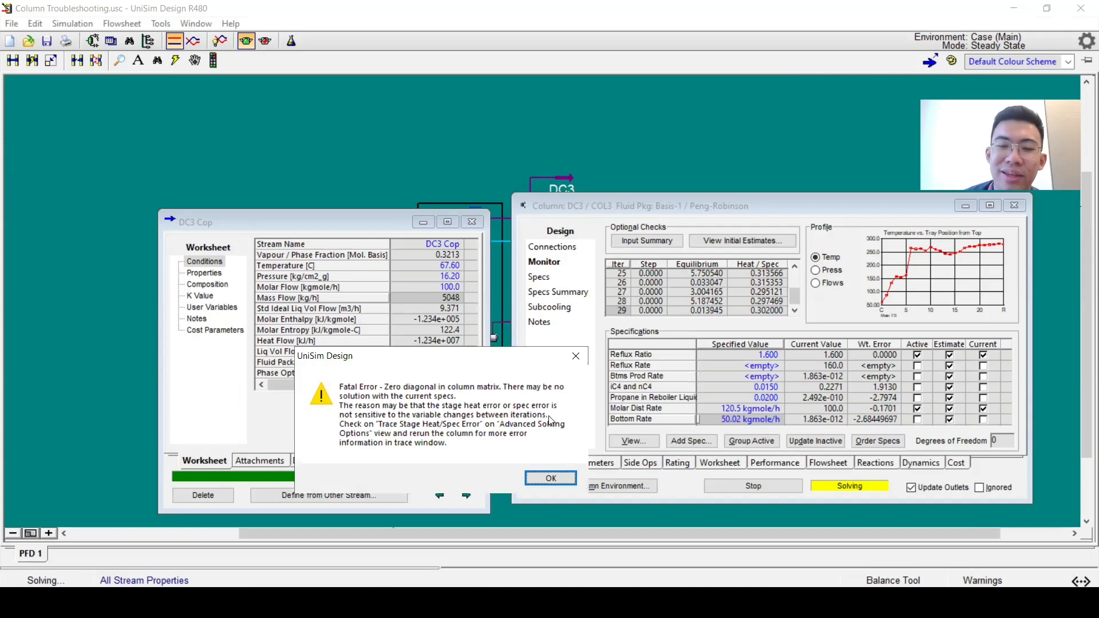
left_click(581, 359)
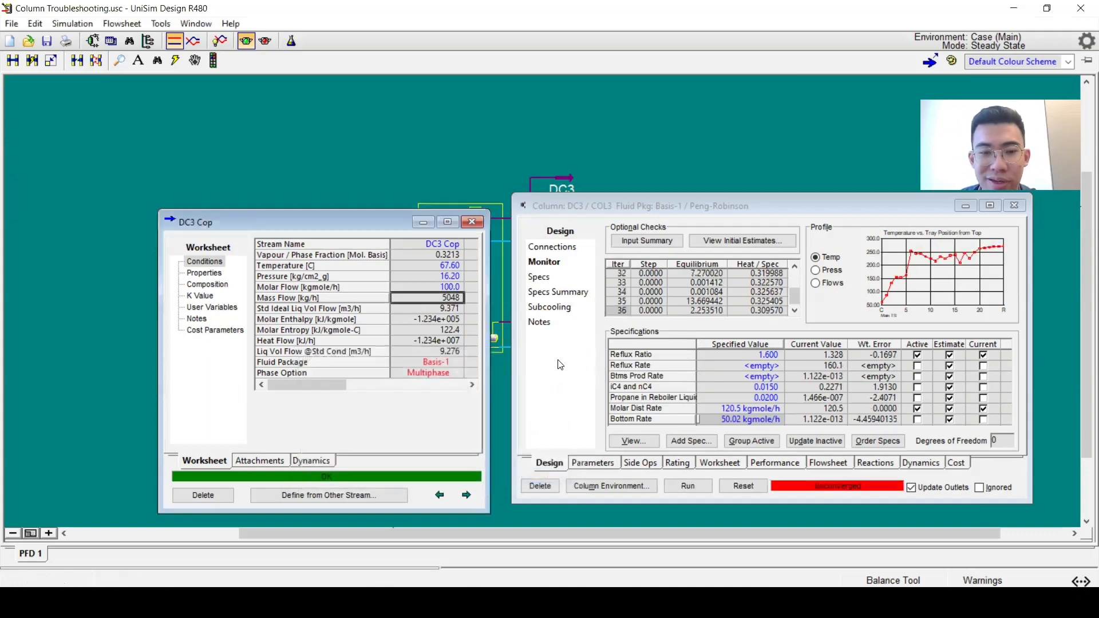
Compare the Molar Dist Rate specification with the feed flow and set DC3 Cop's molar flow to 170 kgmole/h
left_click(660, 409)
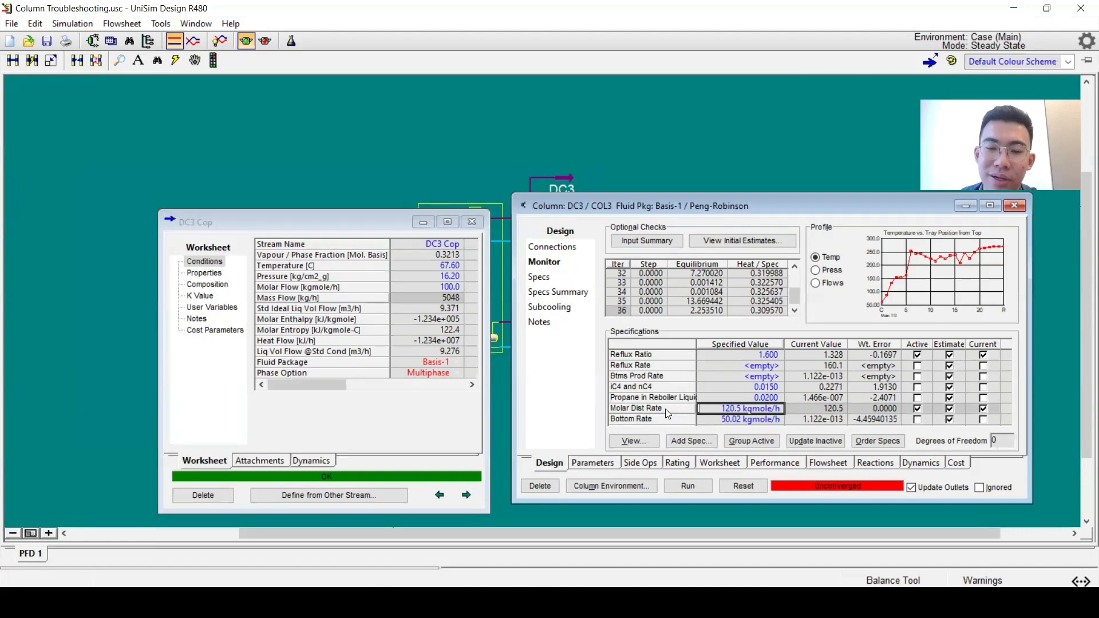
mouse_move(706, 410)
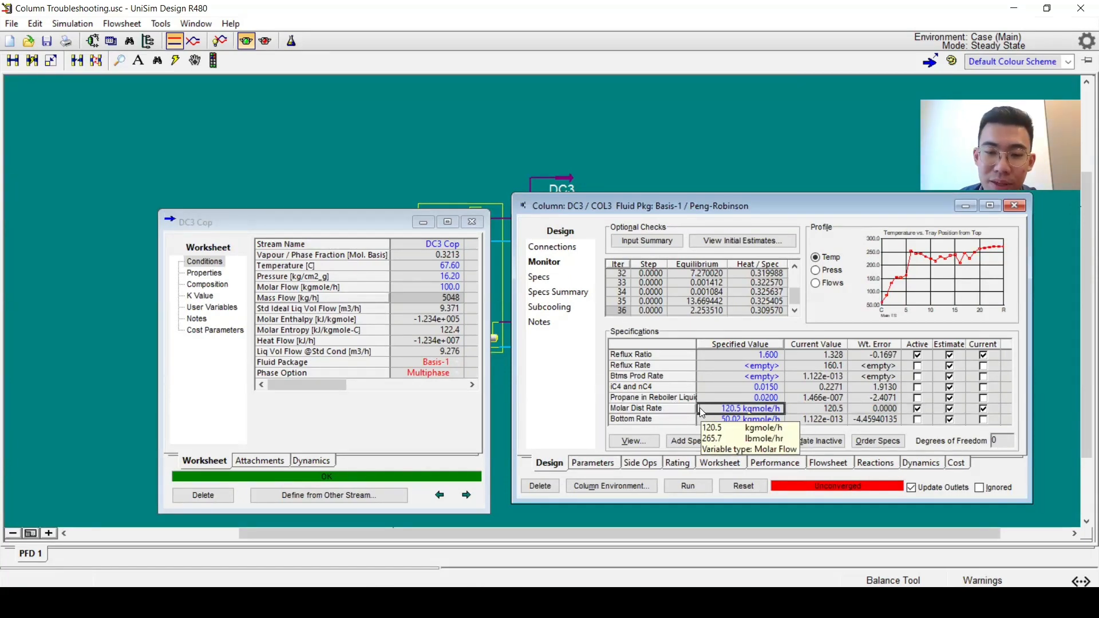
left_click(417, 295)
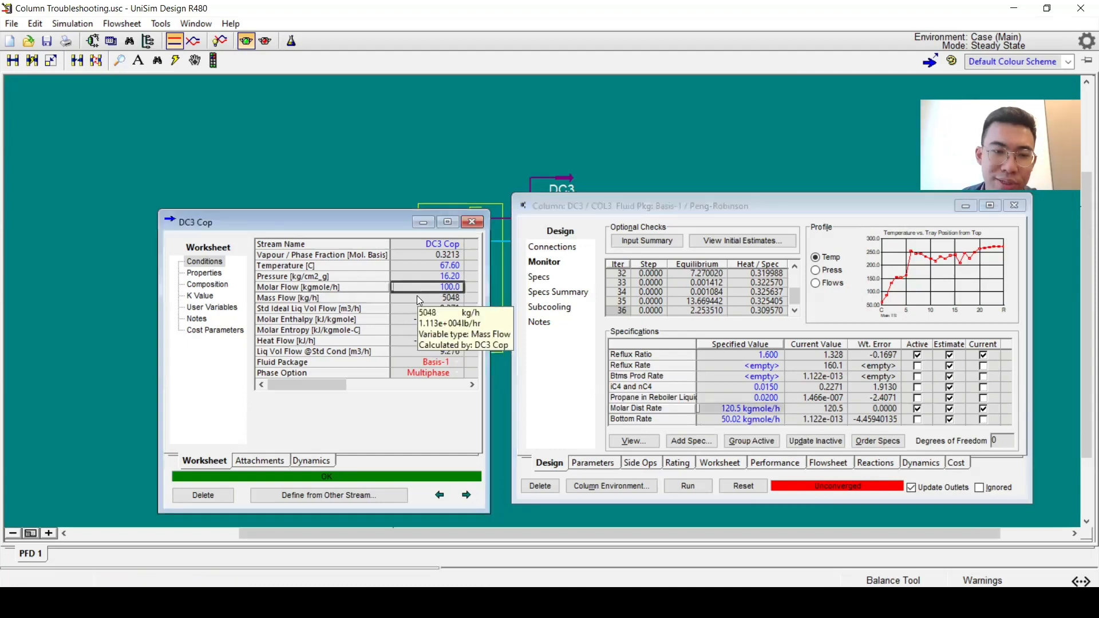
left_click(420, 288)
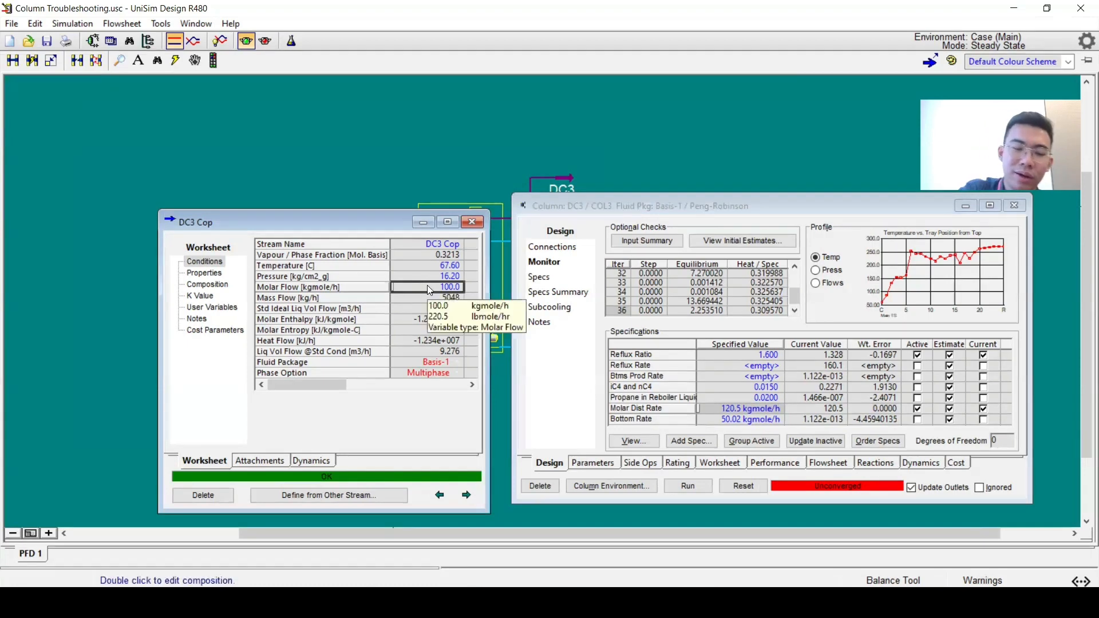
type("170")
key("Return")
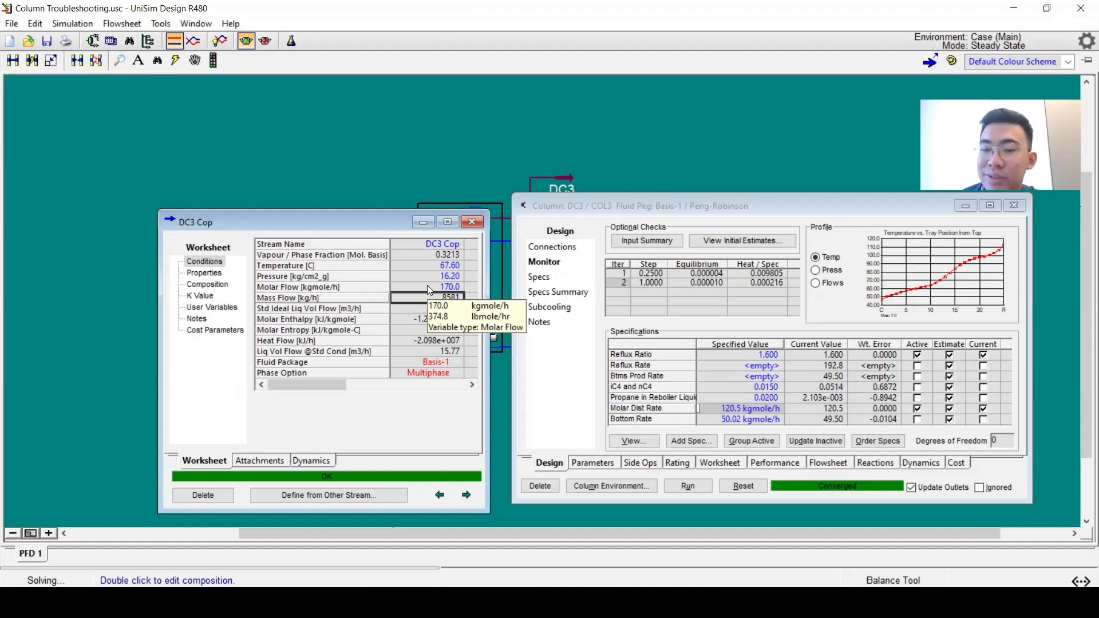
Deactivate Reflux Ratio and Molar Dist Rate, and activate the Propane in Reboiler Liquid and iC4 and nC4 specifications instead
left_click(916, 355)
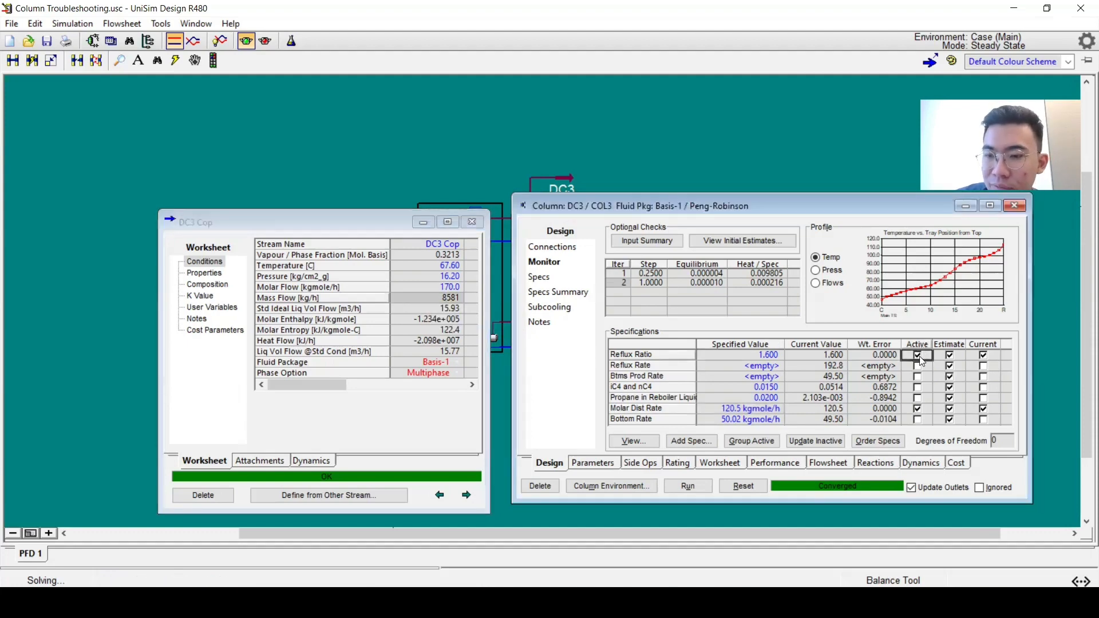
left_click(917, 408)
left_click(917, 398)
left_click(917, 376)
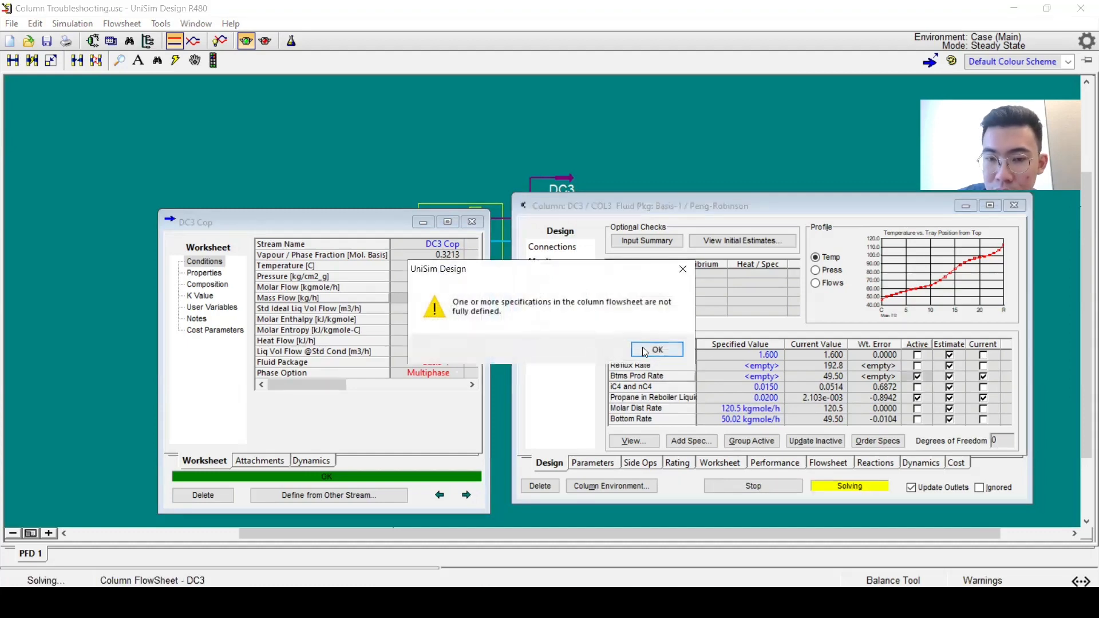
left_click(656, 348)
left_click(918, 377)
left_click(918, 387)
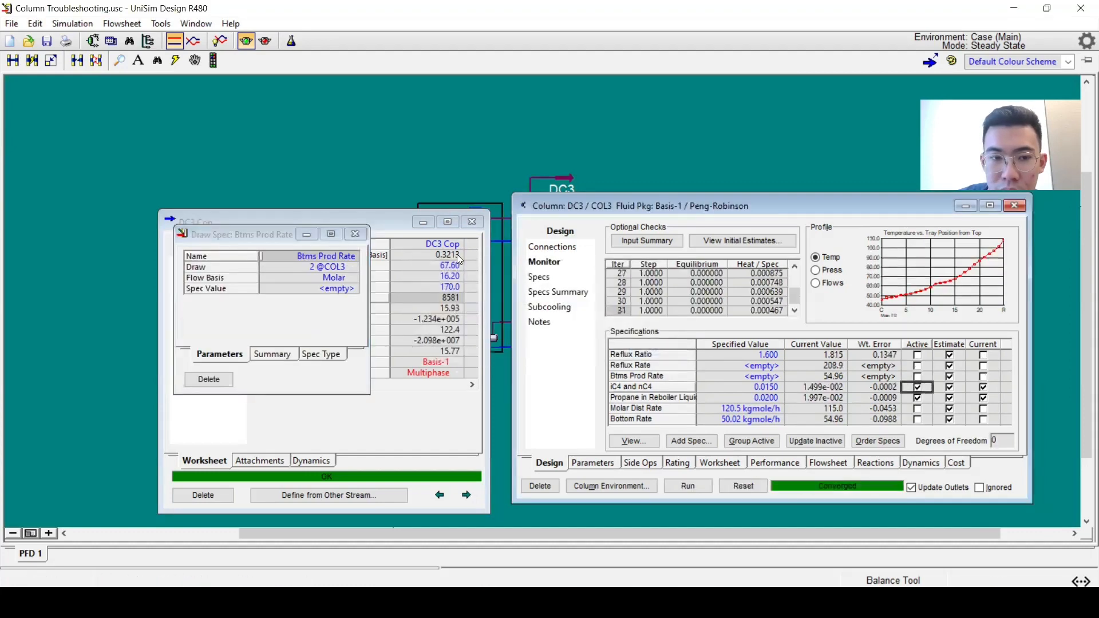
left_click(356, 235)
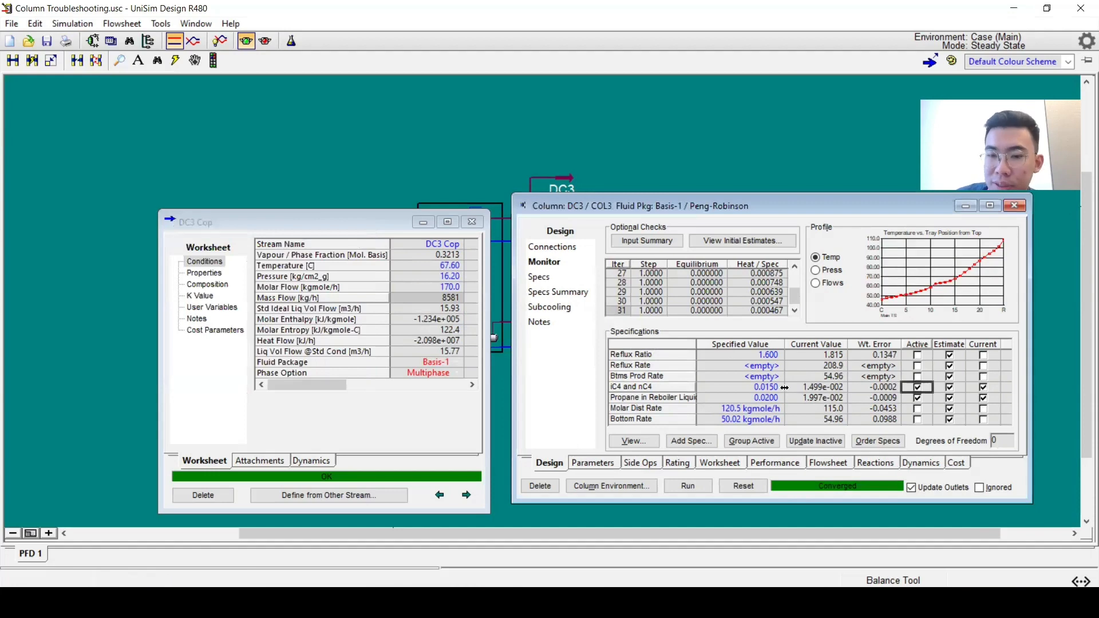
left_click(798, 401)
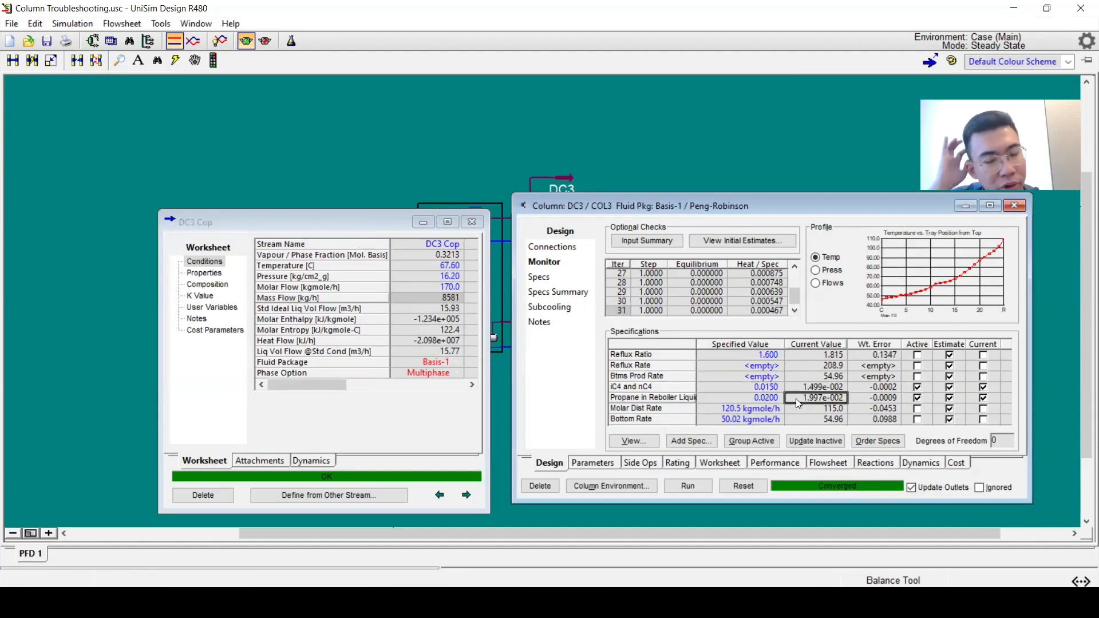
Test the composition specifications by setting DC3 Cop's molar flow successively to 100, 140, 120, 80 and 150 kgmole/h
left_click(430, 291)
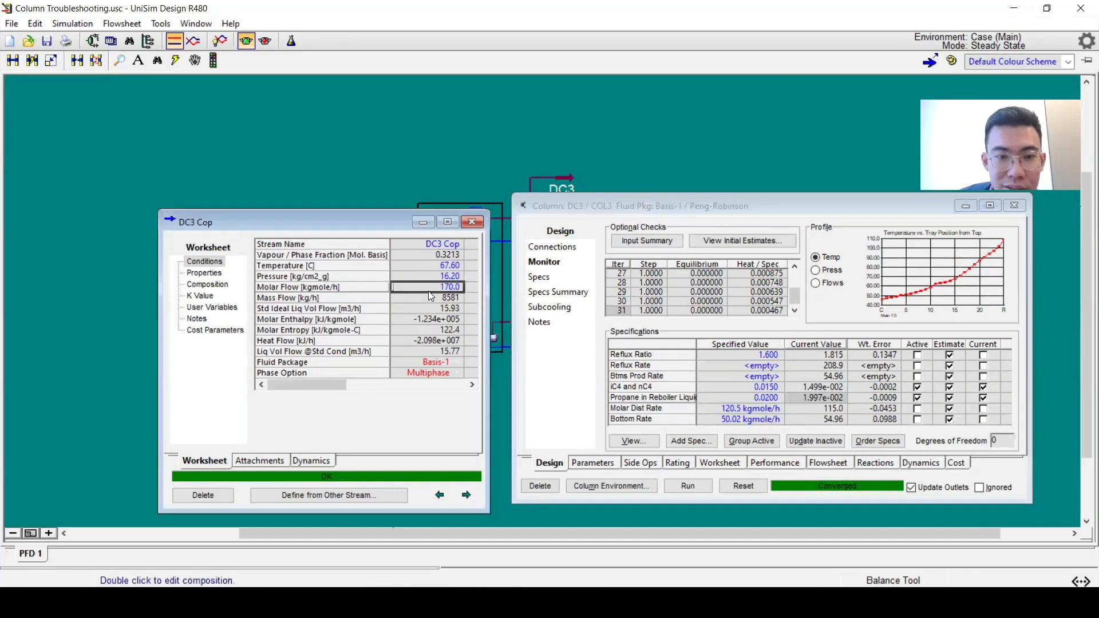
type("100")
key("Return")
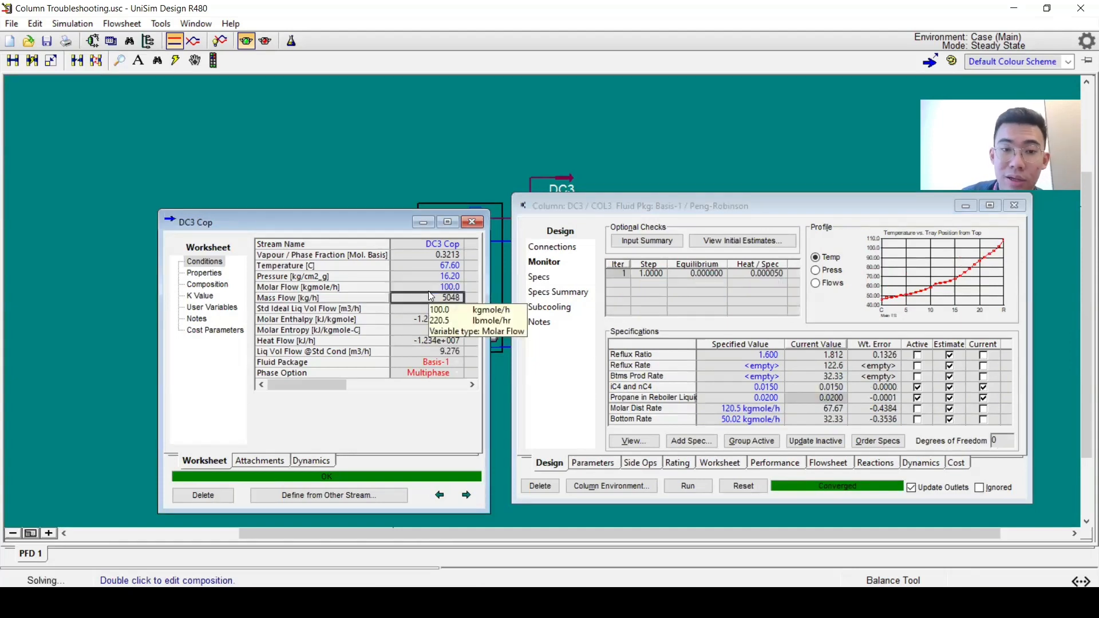
left_click(430, 292)
type("140")
key("Return")
left_click(428, 291)
type("120")
key("Return")
left_click(428, 291)
type("80")
key("Return")
left_click(428, 291)
type("150")
key("Return")
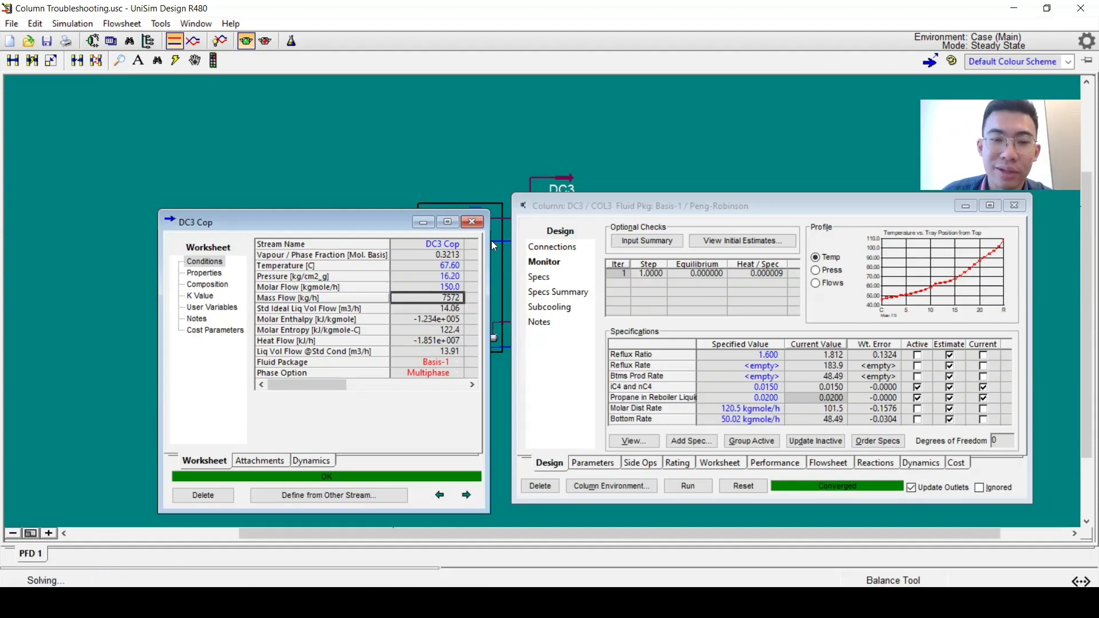
Close the DC3 Cop stream and DC3 column windows to return to the flowsheet
left_click(472, 221)
left_click_drag(890, 210, 681, 176)
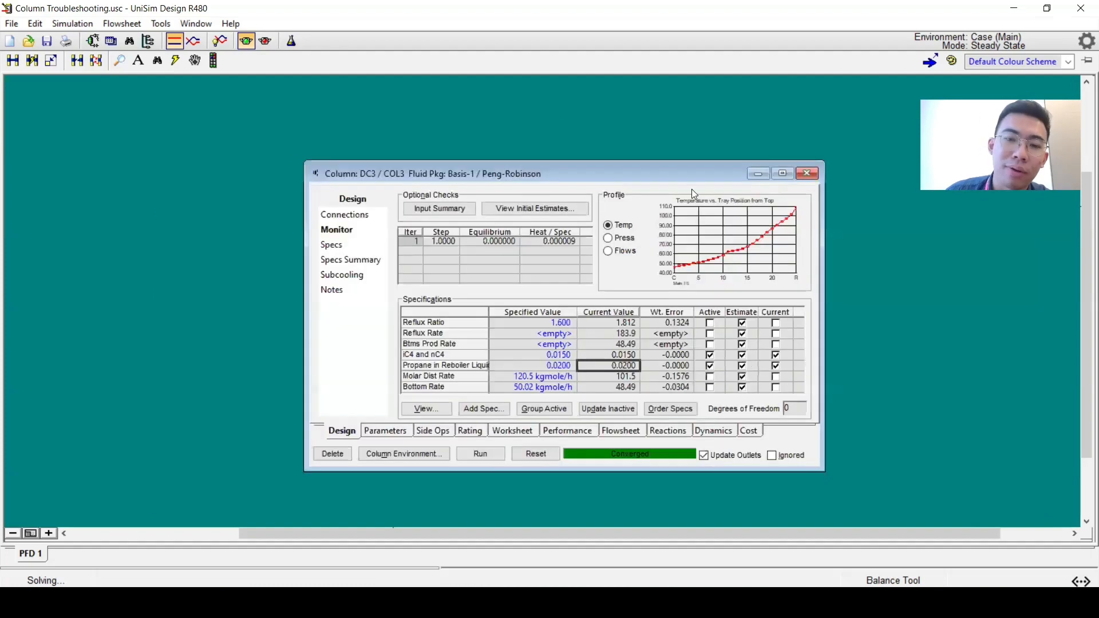
left_click(807, 174)
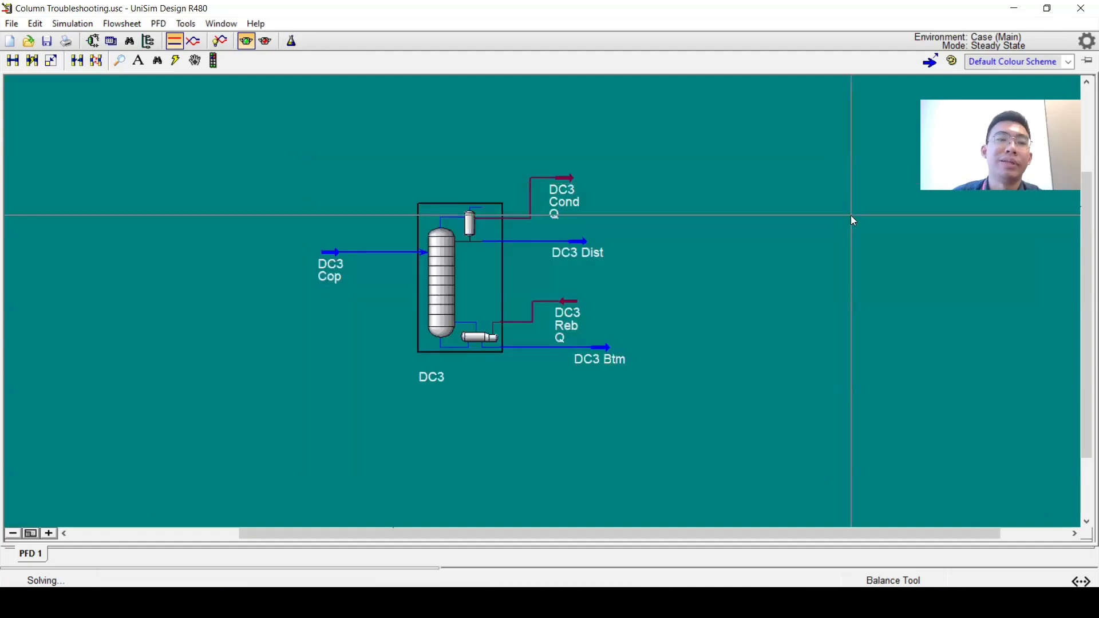